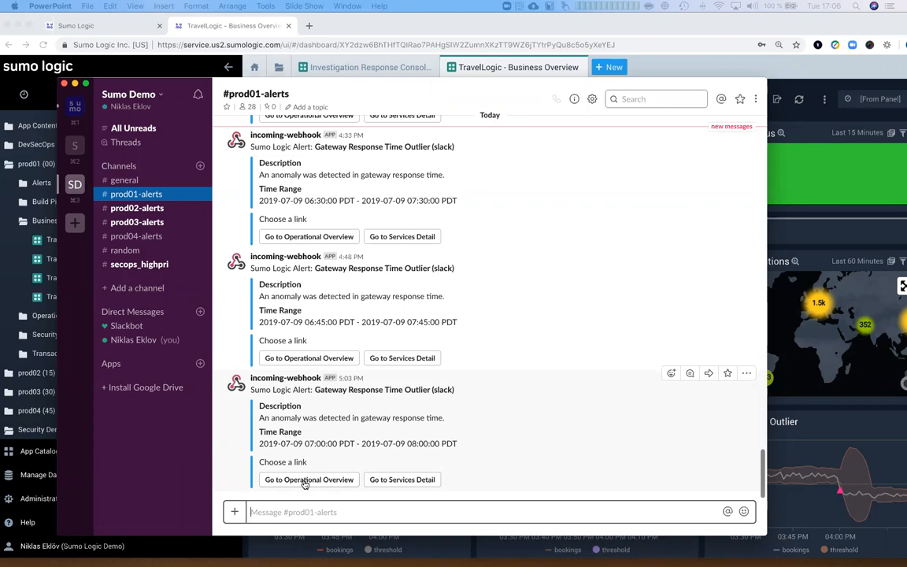
- Follow the latest gateway outlier alert to the TravelLogic Operational Overview dashboard, then start a blank browser tab
click(305, 480)
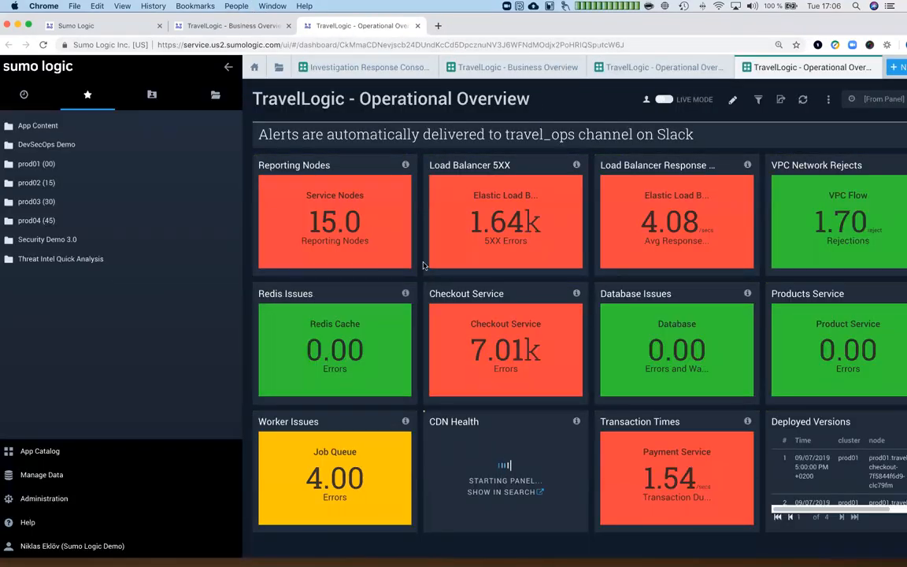
click(438, 26)
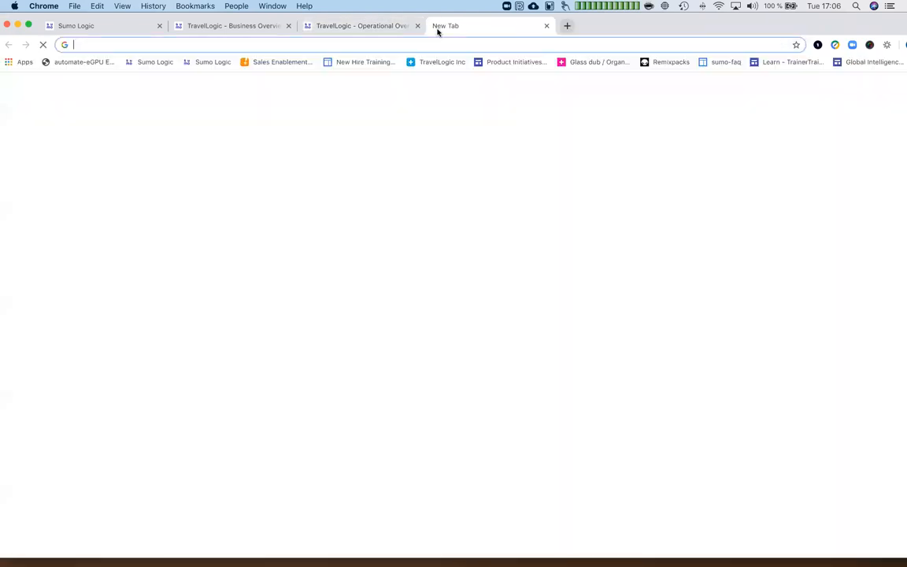
- Load the TravelLogic Inc bookmark's flights page and select the From City field of Flight Search
click(439, 66)
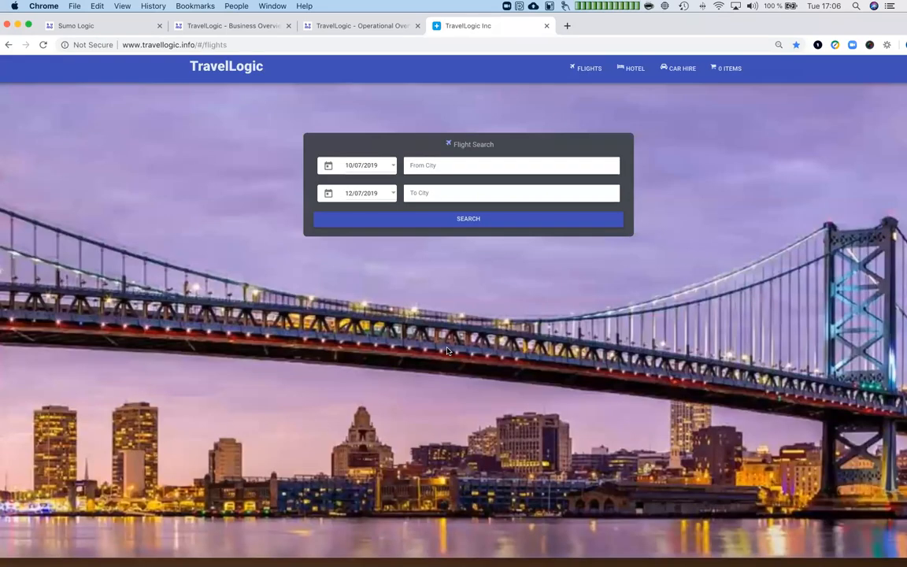
click(482, 165)
click(251, 210)
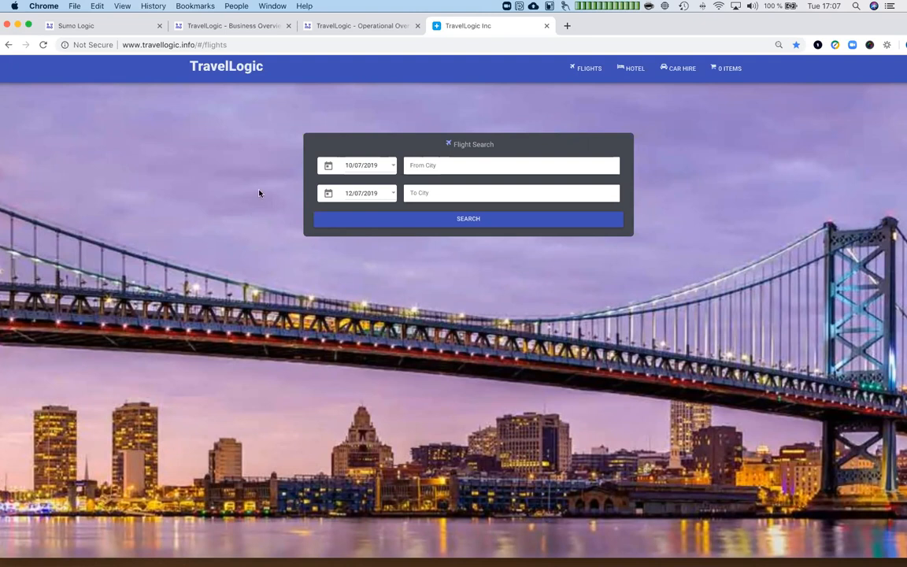
- Go back to the 'TravelLogic - Operational Overview' dashboard, now with CDN Health and every panel loaded
click(345, 27)
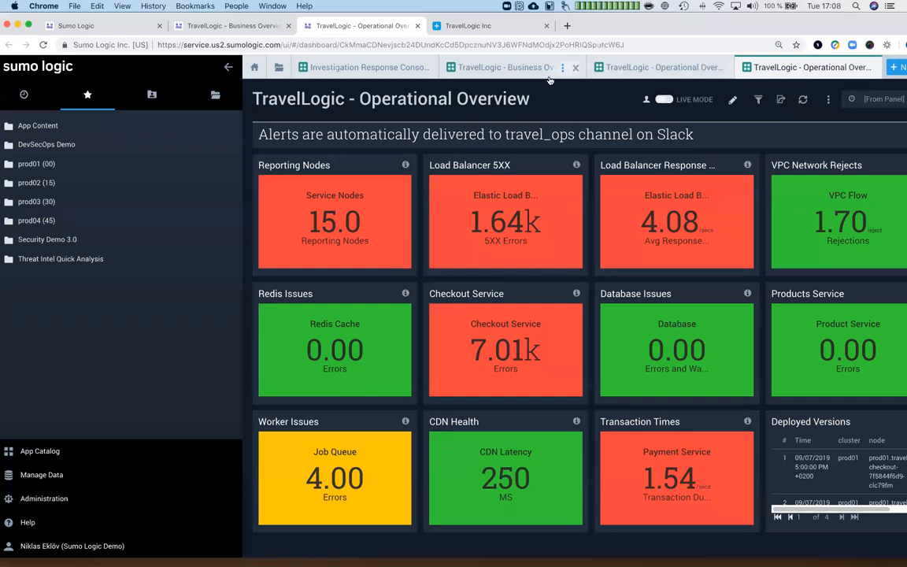
- Switch to TravelLogic - Business Overview, scroll to the outlier charts, and enlarge Flight Bookings Outlier
click(512, 69)
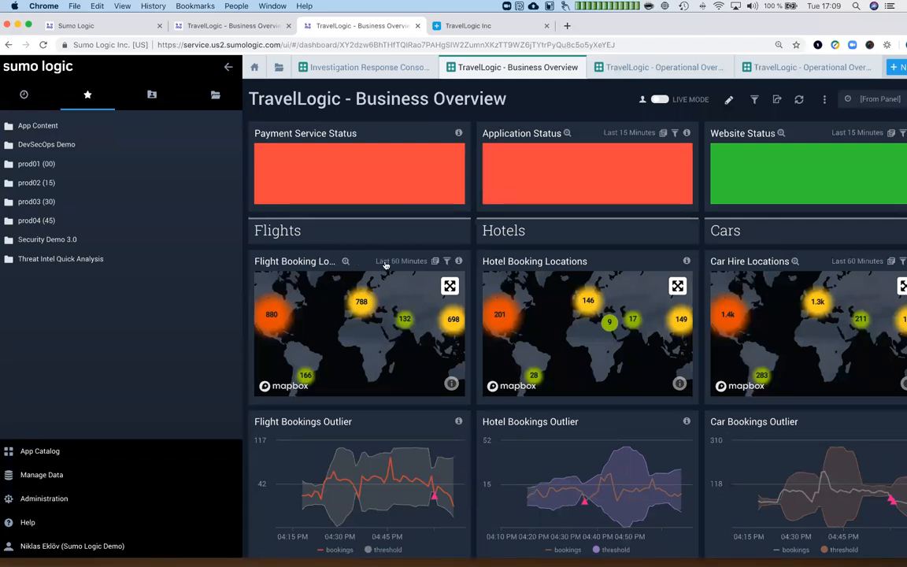
scroll(384, 263, down, 1)
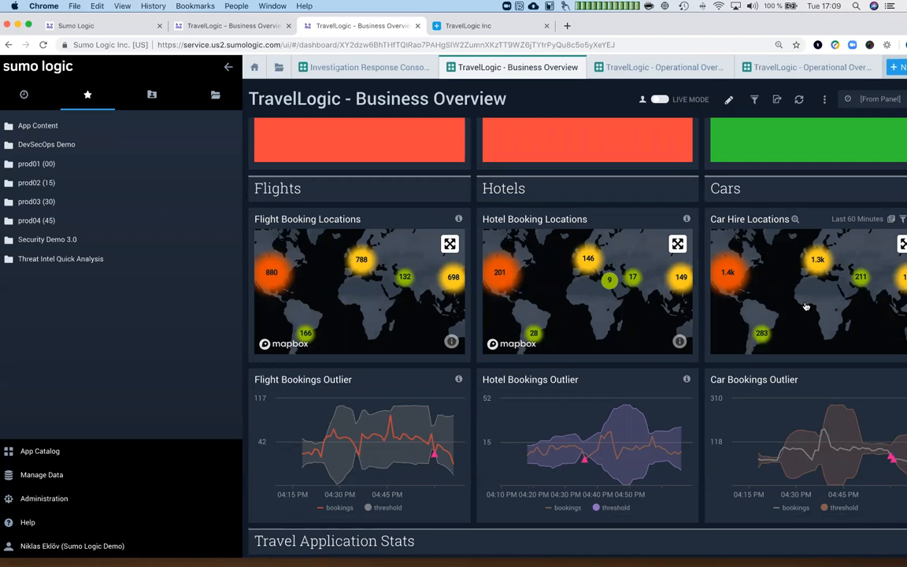
scroll(653, 406, down, 2)
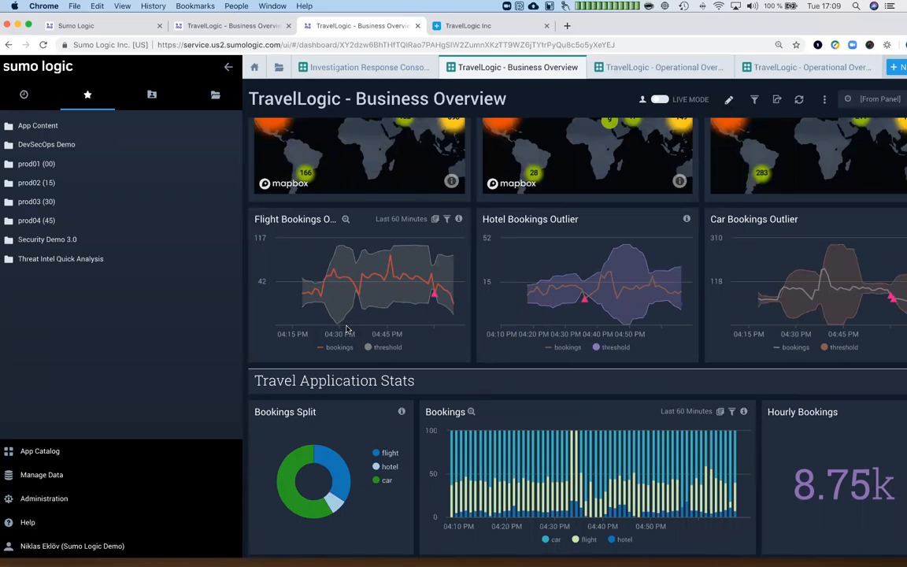
click(344, 221)
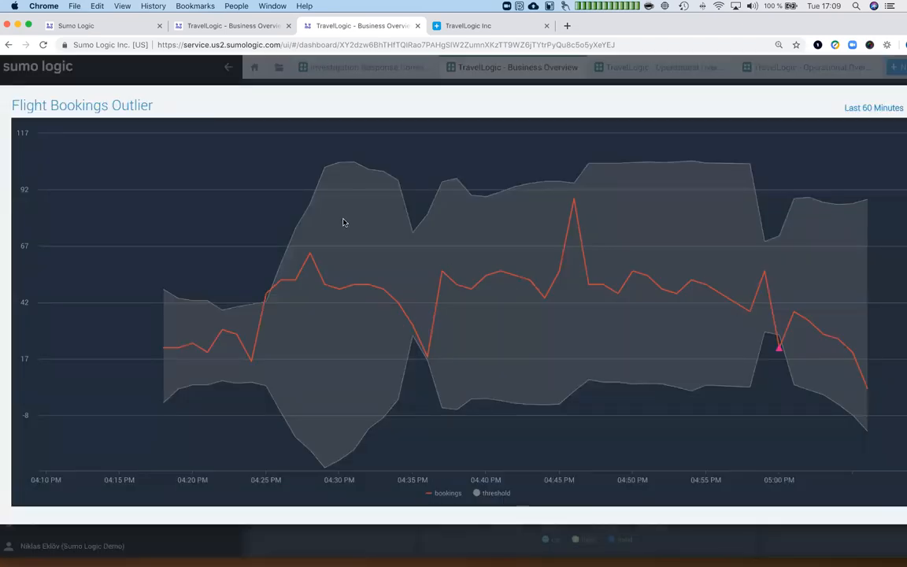
mouse_move(298, 298)
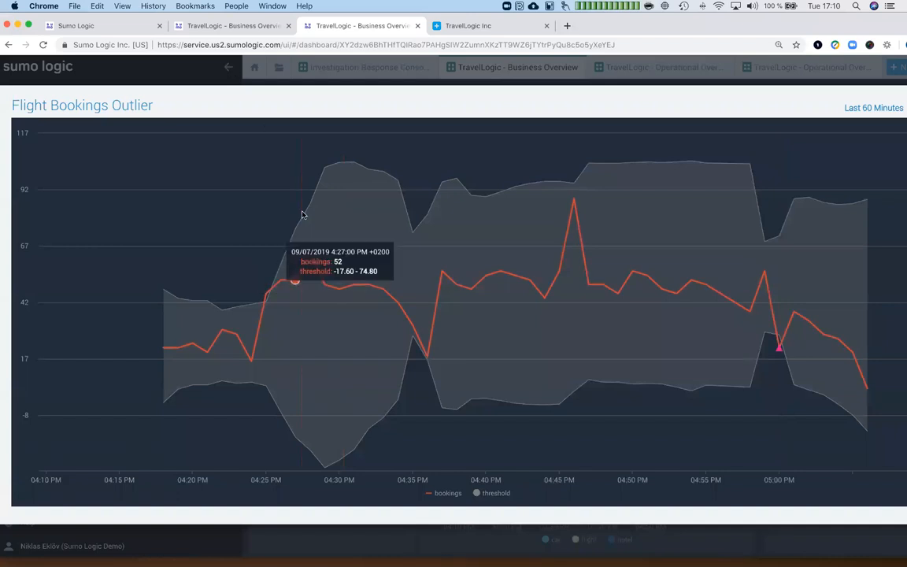
key(Escape)
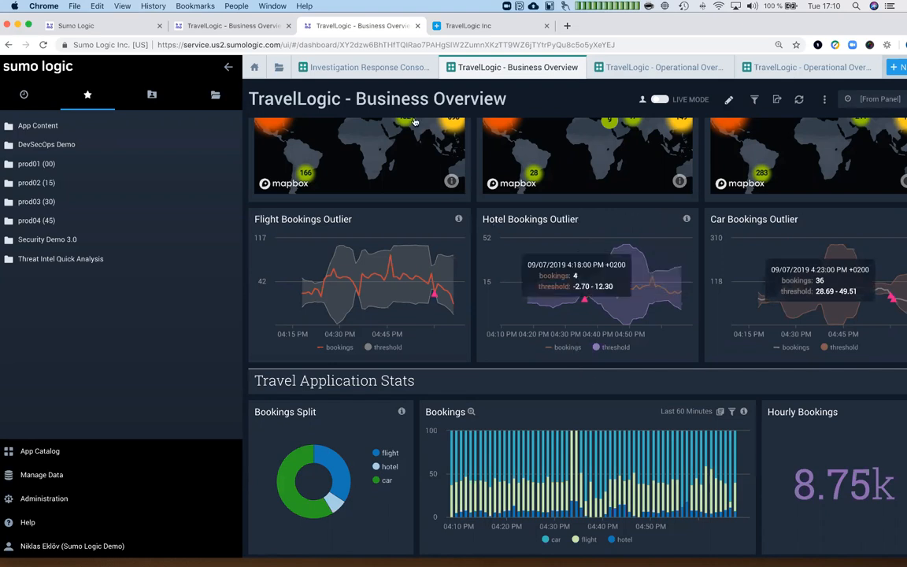
- Switch to the Investigation Response Console ULM dashboard and scroll down past its network metrics
click(375, 70)
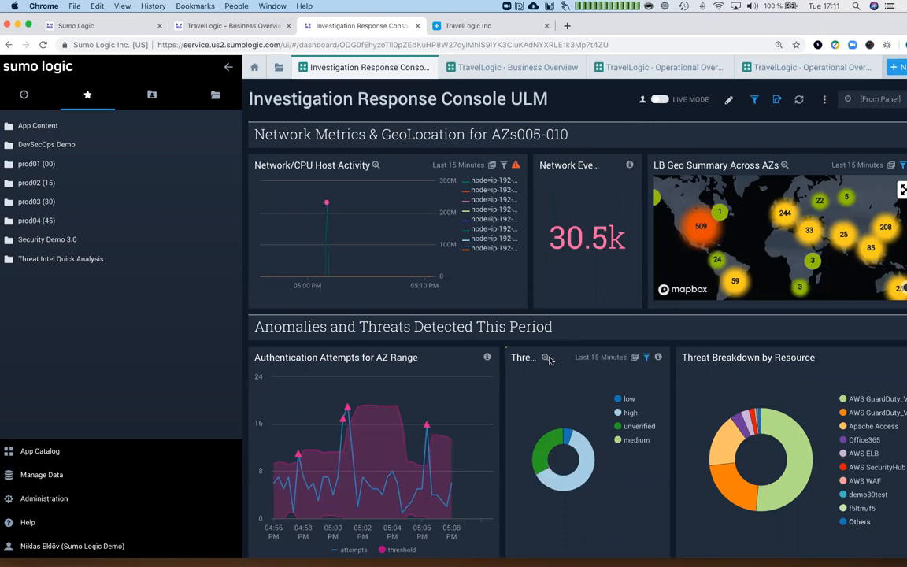
scroll(508, 405, down, 3)
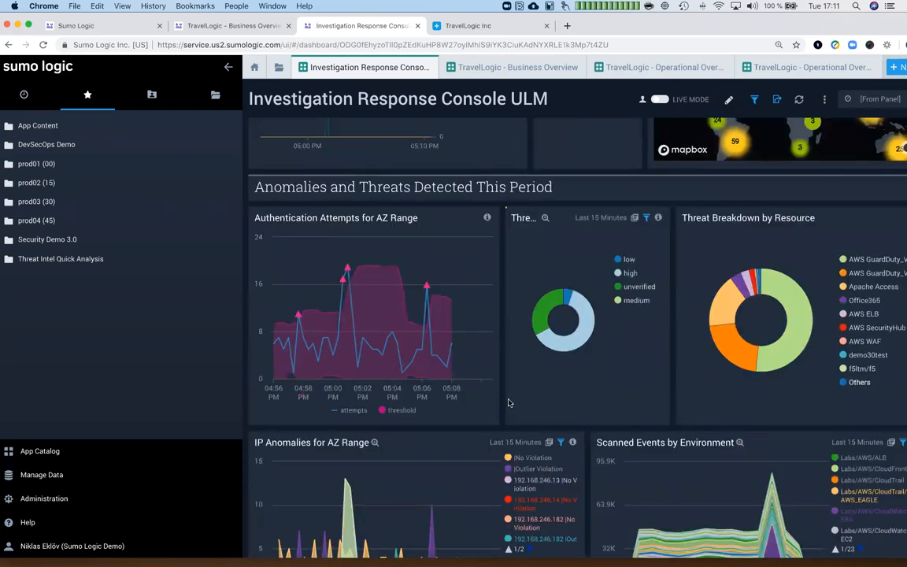
- Review the Anomalies and Threats panels, then switch to the fourth dashboard, 'TravelLogic - Operational Overview'
scroll(508, 406, up, 2)
scroll(429, 418, down, 4)
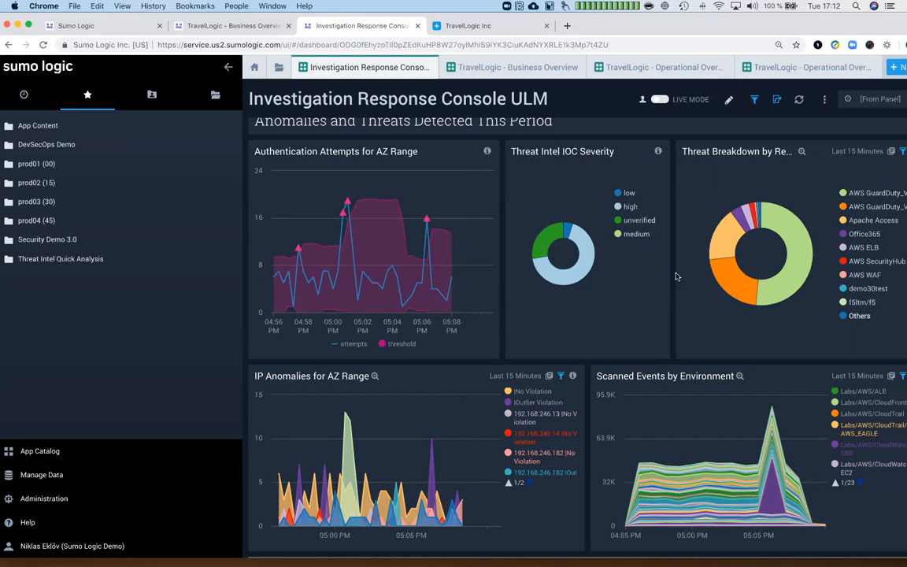
click(809, 70)
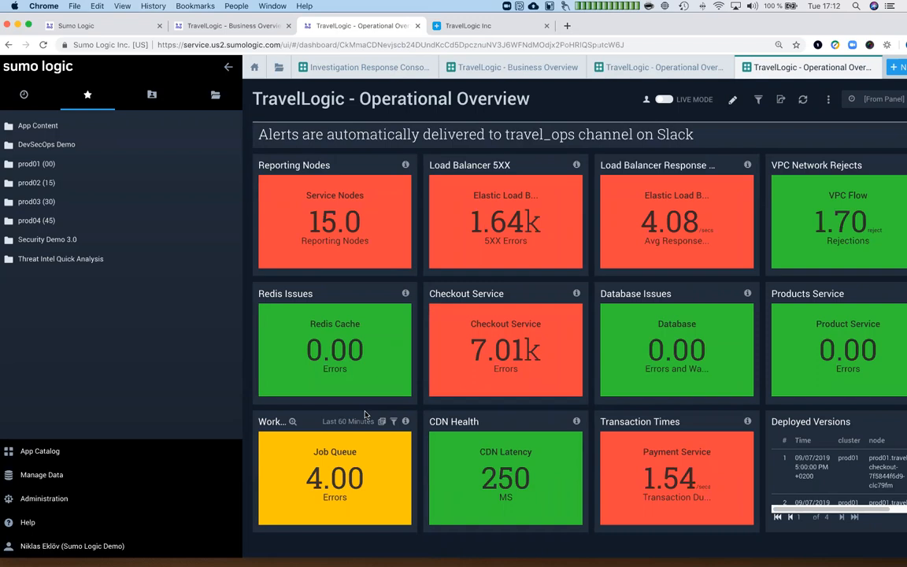
- Drill from the Checkout Service panel (7.01k errors) into the TravelLogic - Services Detail dashboard
click(504, 370)
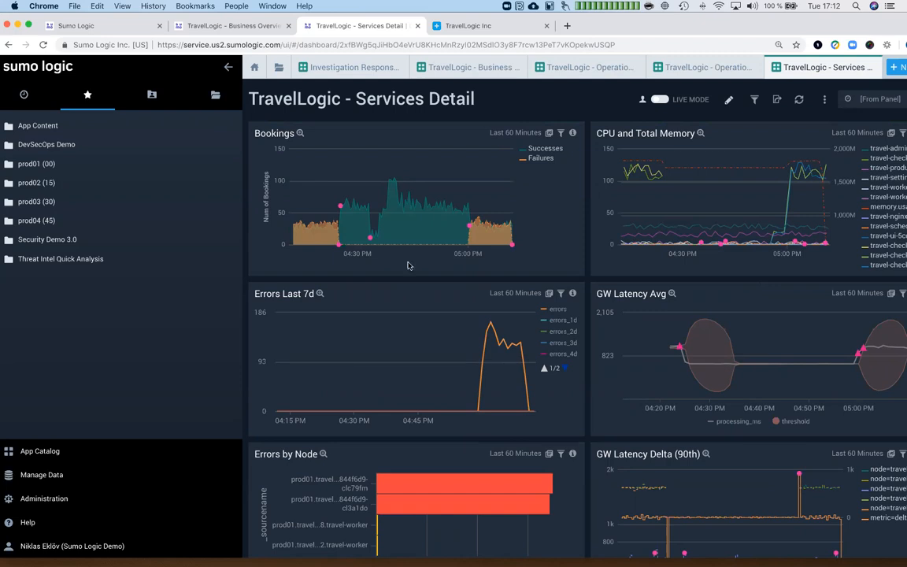
- Collapse the left library sidebar so the Services Detail dashboard fills the full width
click(229, 70)
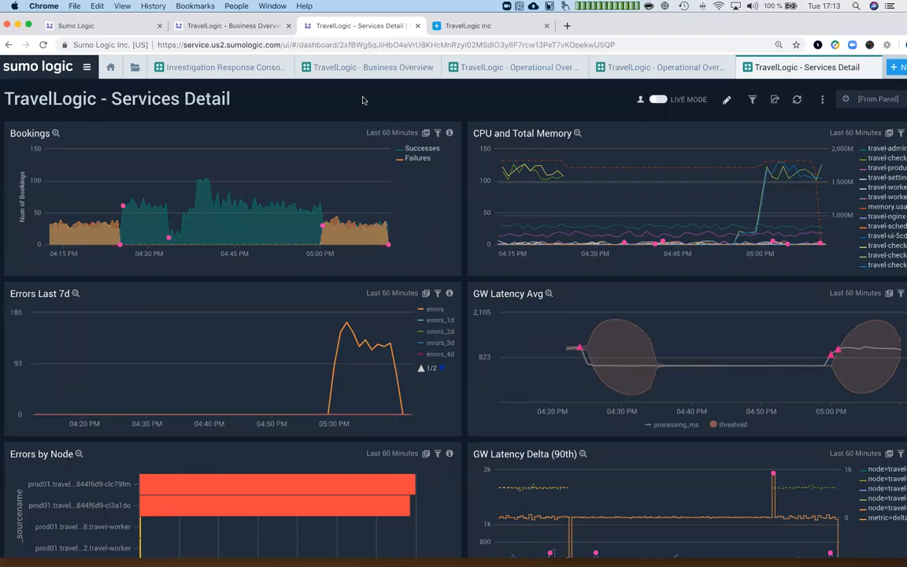
- Enlarge the Bookings chart to compare successes and failures over the last 60 minutes
click(56, 134)
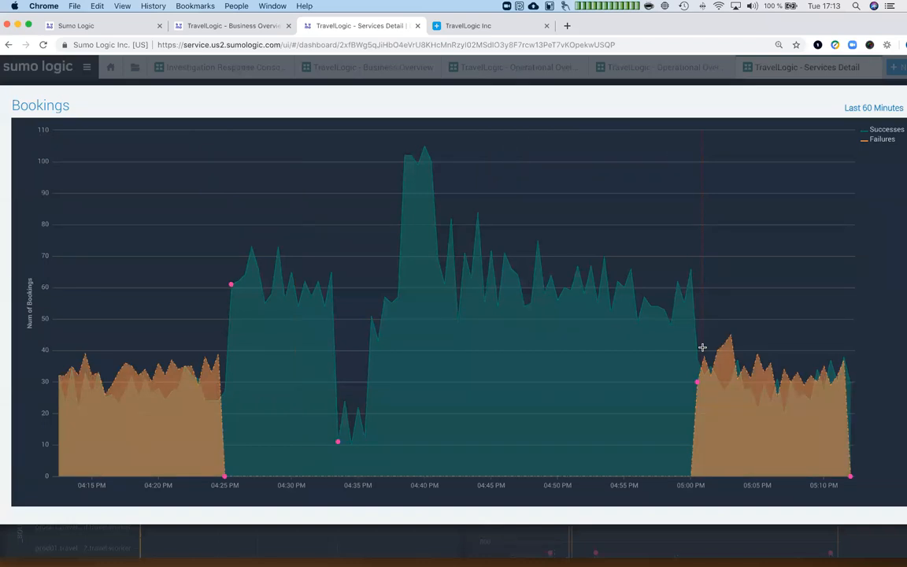
mouse_move(688, 298)
- Leave the Bookings zoom and inspect Errors Last 7d enlarged, showing its 168-error peak at 5:02 PM
key(Escape)
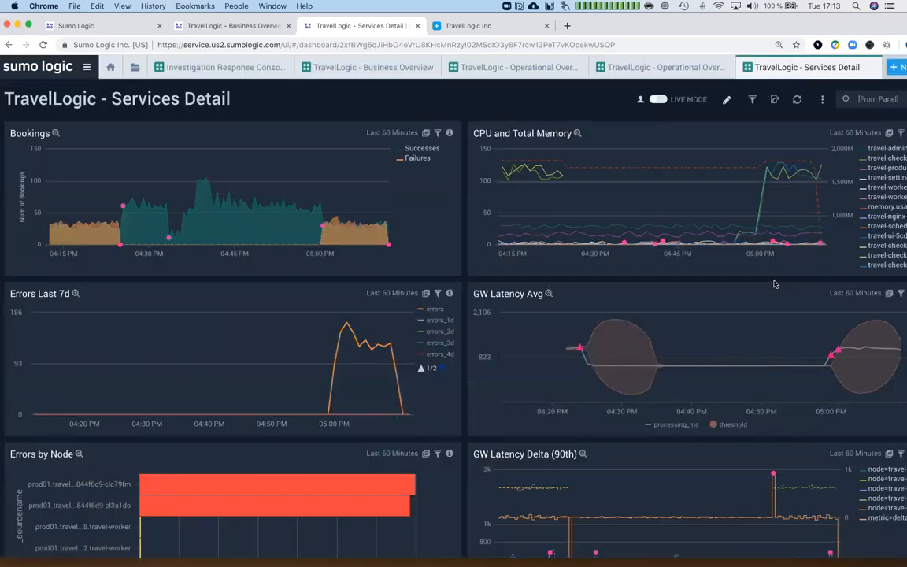
mouse_move(344, 330)
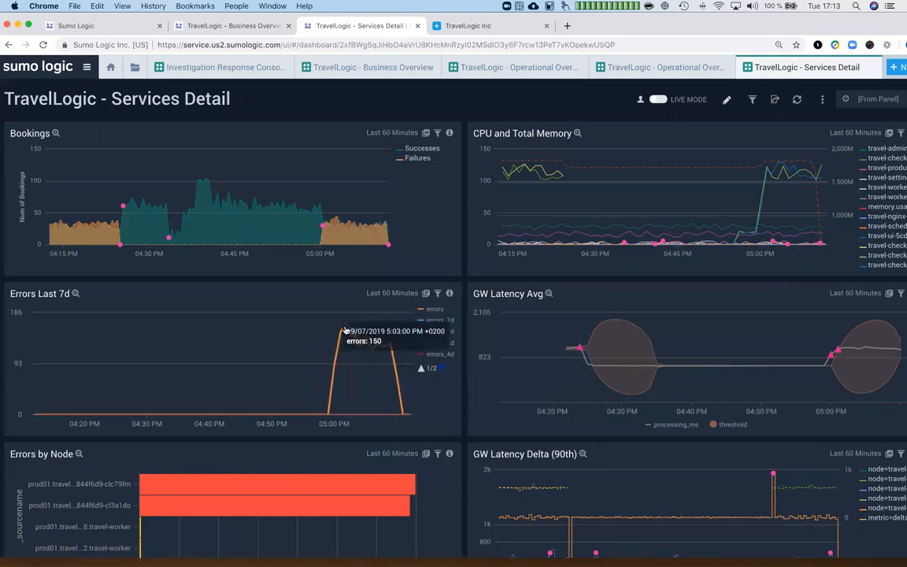
click(76, 294)
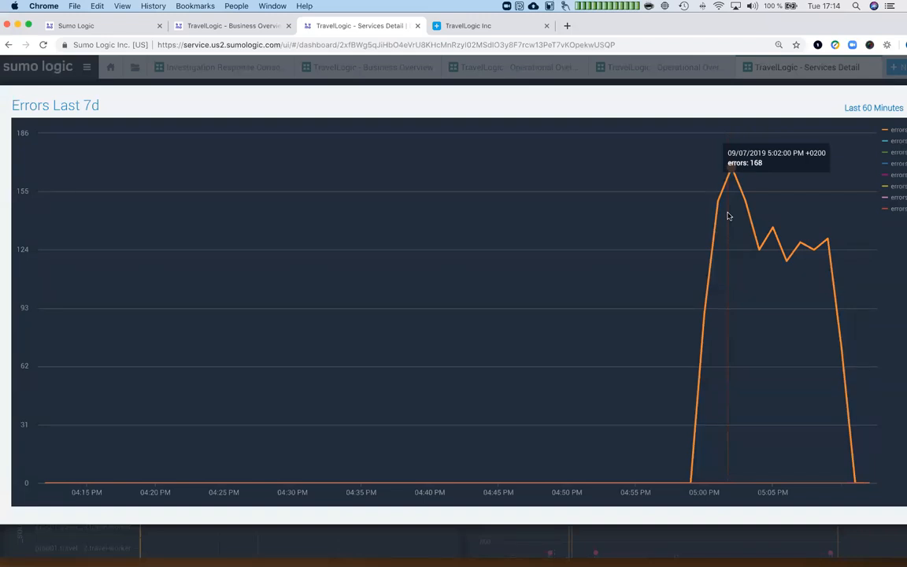
key(Escape)
- Enlarge the Errors by Node chart to compare the two nodes near 700 errors, then close it
scroll(320, 238, down, 1)
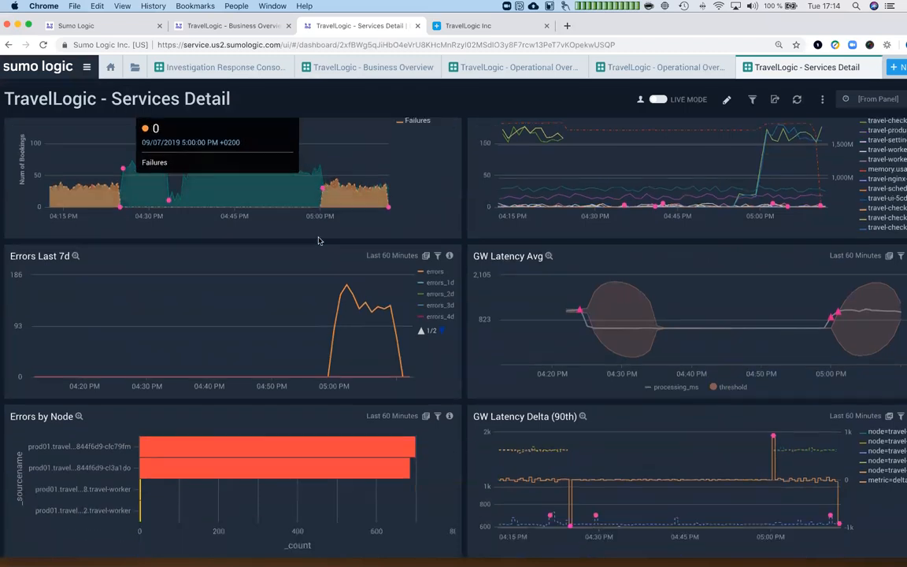
scroll(319, 240, down, 1)
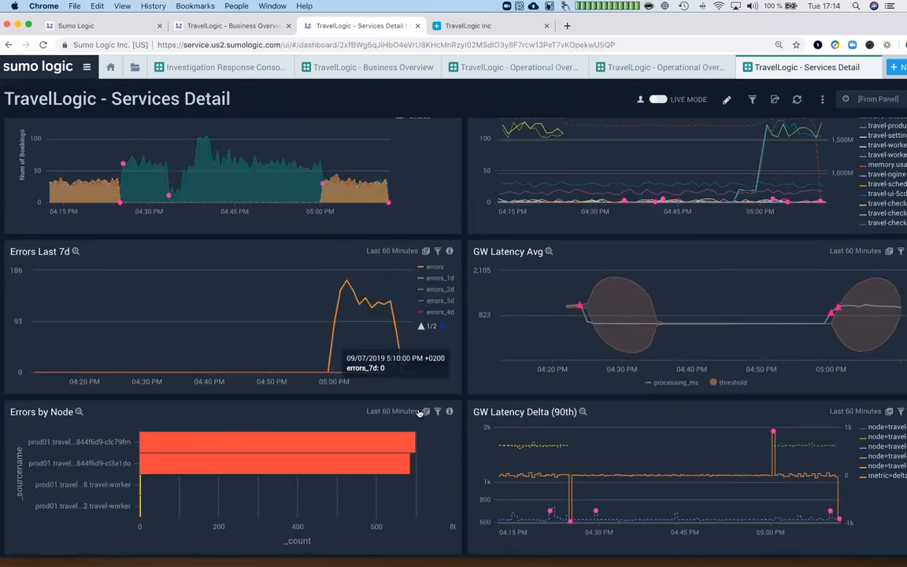
mouse_move(412, 443)
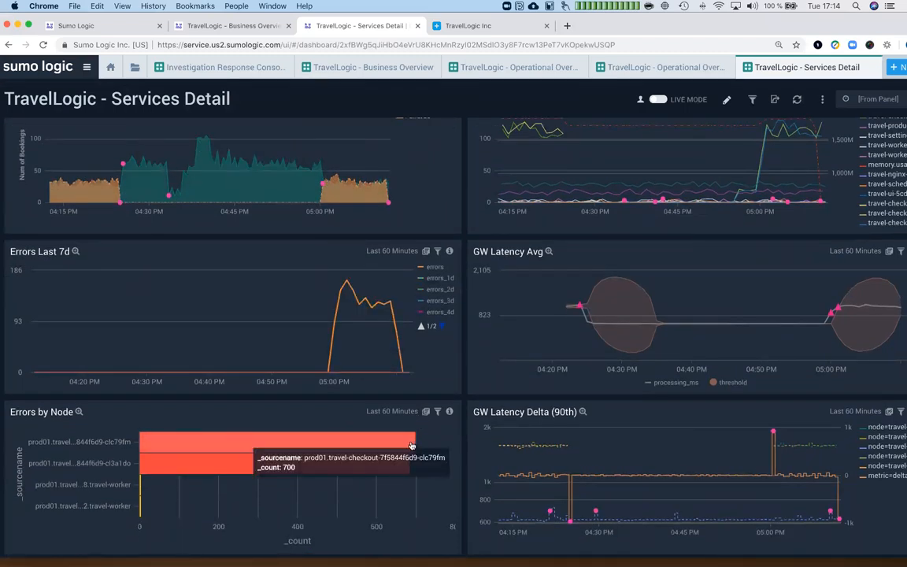
mouse_move(409, 466)
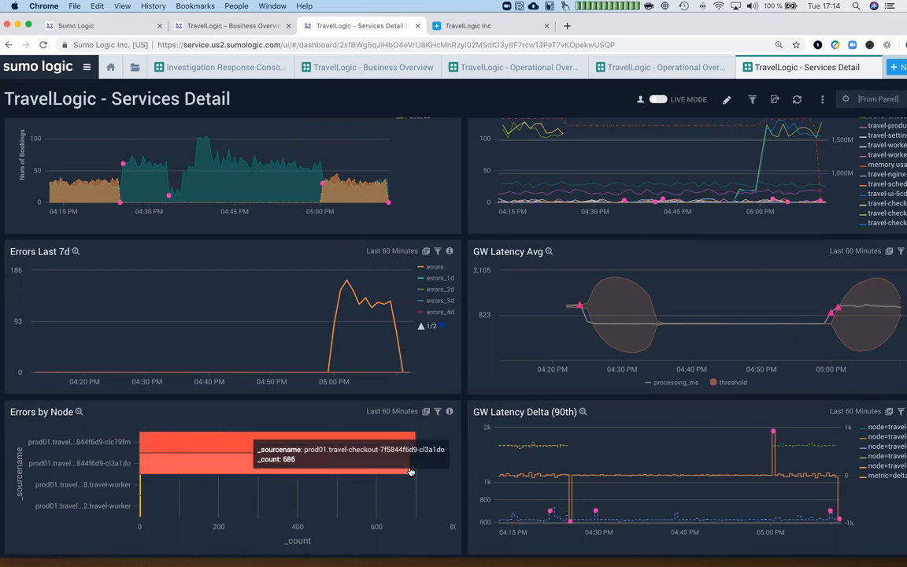
click(84, 413)
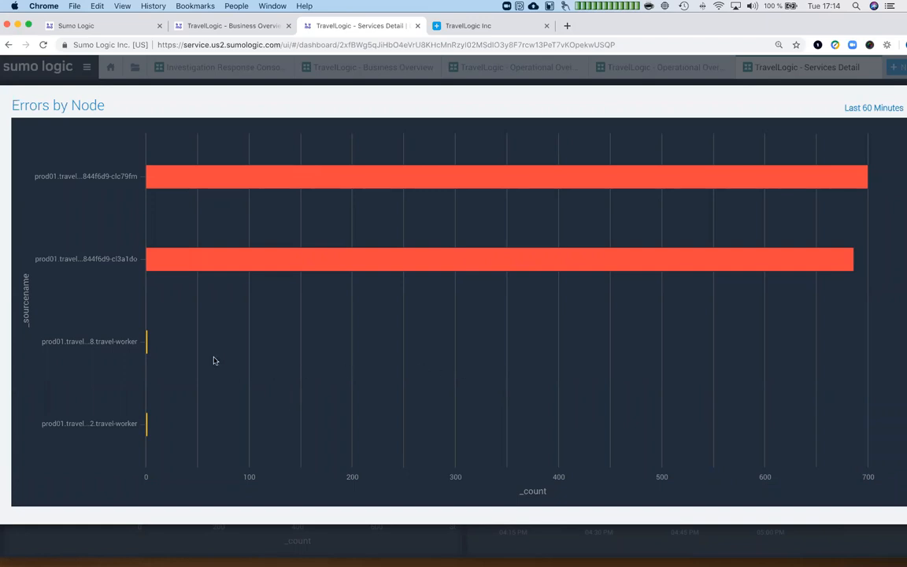
mouse_move(147, 423)
key(Escape)
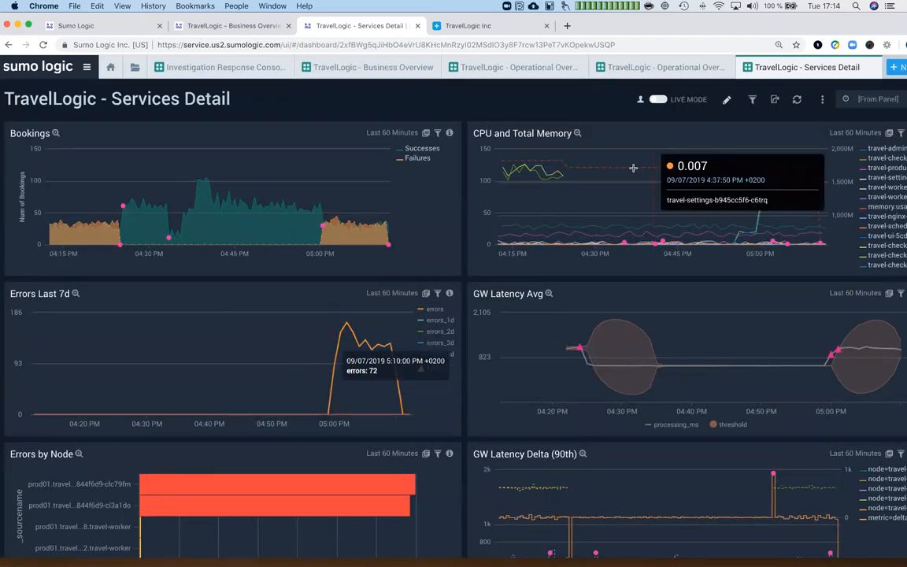
click(577, 134)
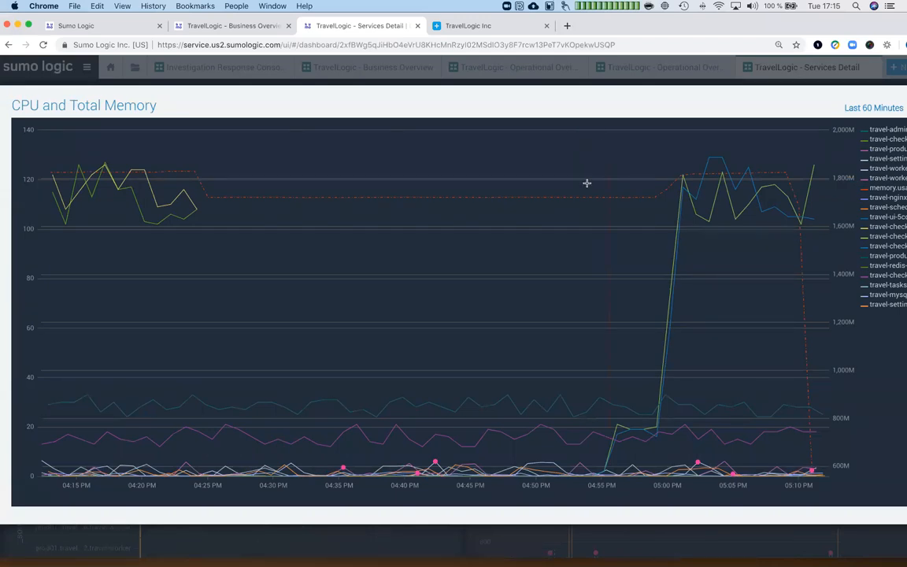
mouse_move(95, 407)
key(Escape)
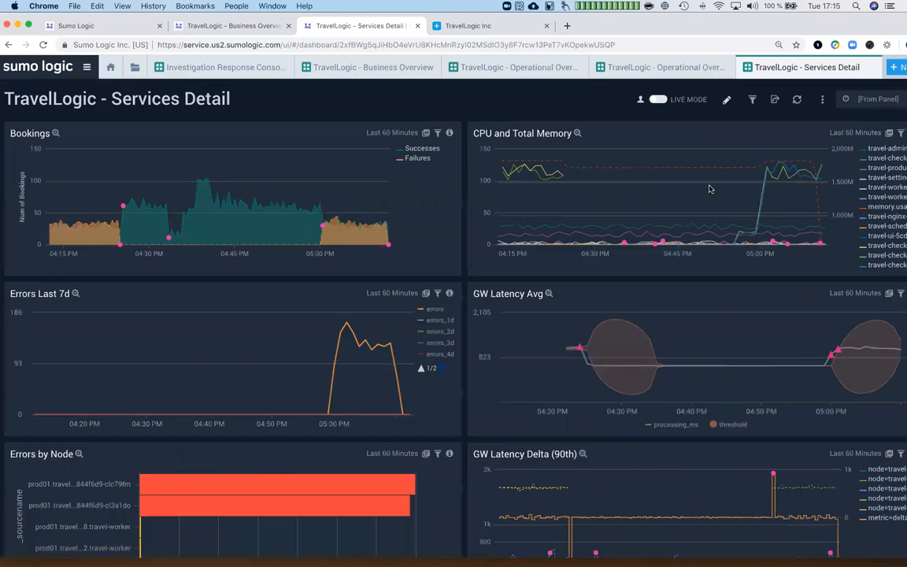
click(889, 133)
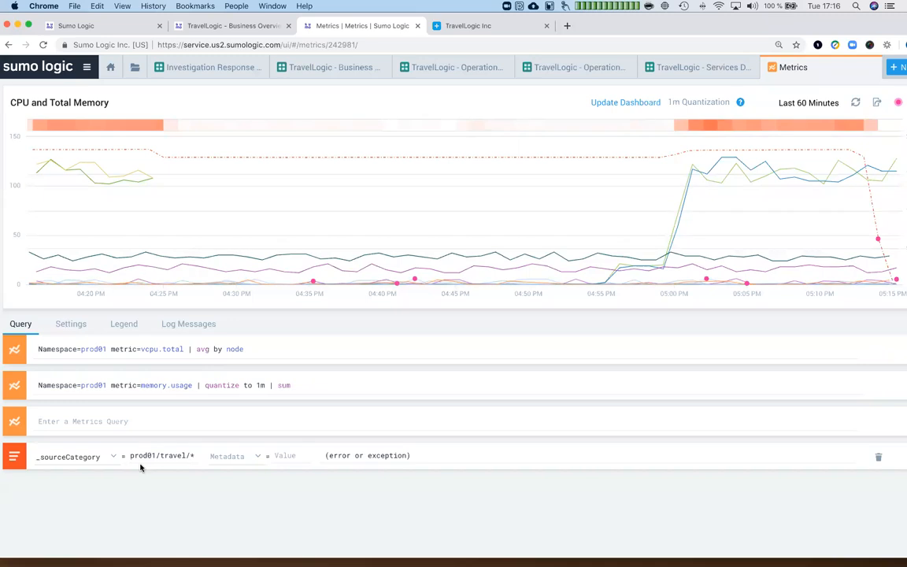
- Select the '(error or exception)' keywords in the prod01/travel log overlay query
drag(323, 455, 422, 457)
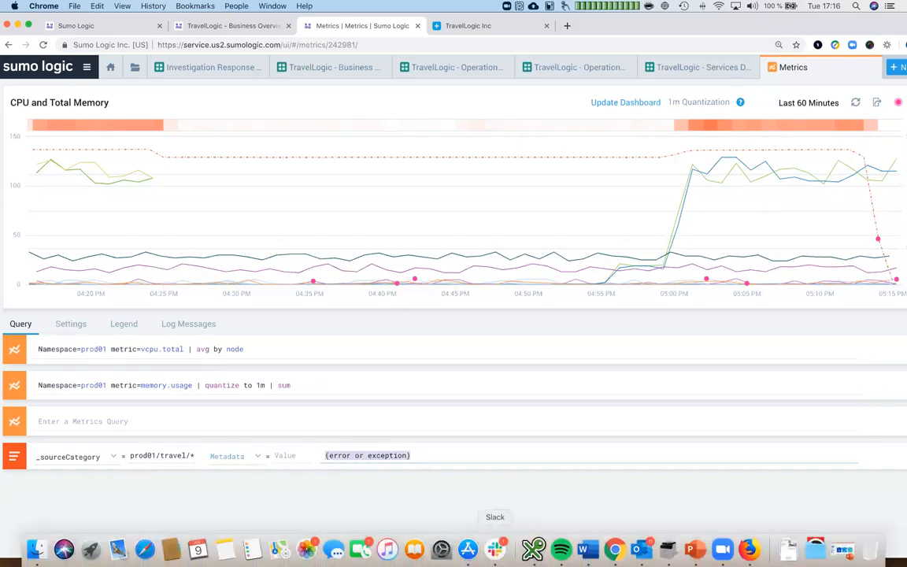
- Clear '(error or exception)' from the log overlay keywords and rerun the chart
click(455, 453)
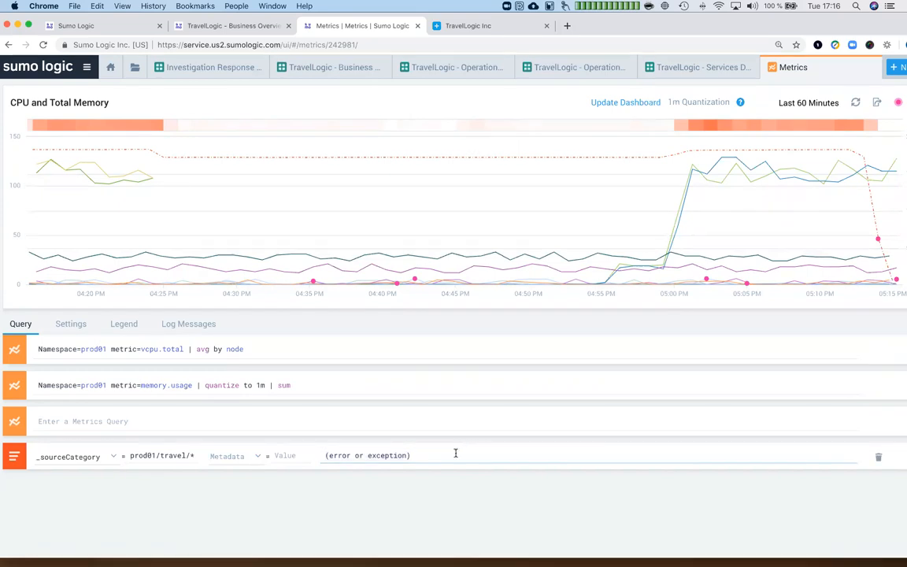
key(BackSpace)
key(BackSpace)
key(BackSpace)
key(BackSpace)
key(BackSpace)
key(BackSpace)
key(BackSpace)
key(BackSpace)
key(BackSpace)
key(BackSpace)
key(BackSpace)
key(BackSpace)
key(BackSpace)
key(BackSpace)
key(BackSpace)
key(BackSpace)
key(BackSpace)
key(BackSpace)
key(BackSpace)
key(BackSpace)
key(Return)
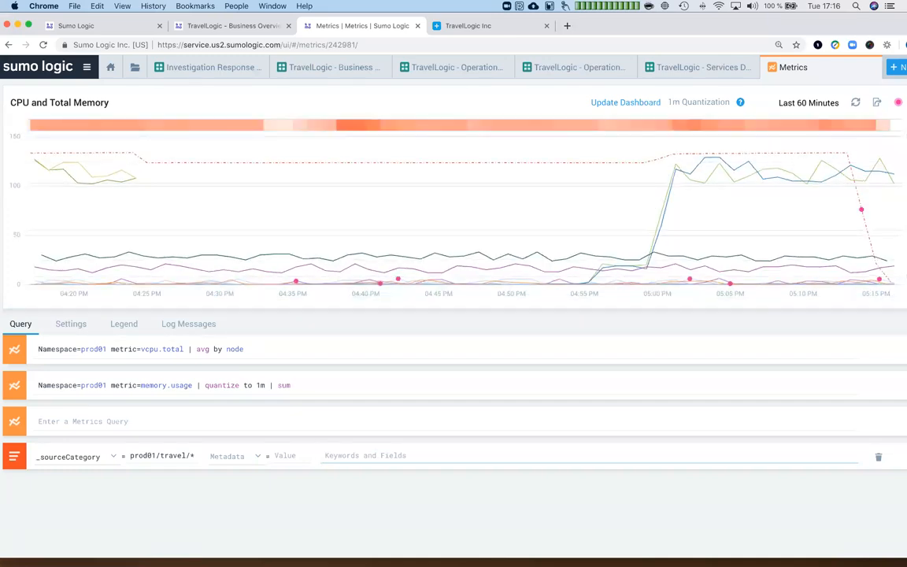
- Search the overlay for 'error' and open the 5:00 PM error messages in a log search
mouse_move(275, 125)
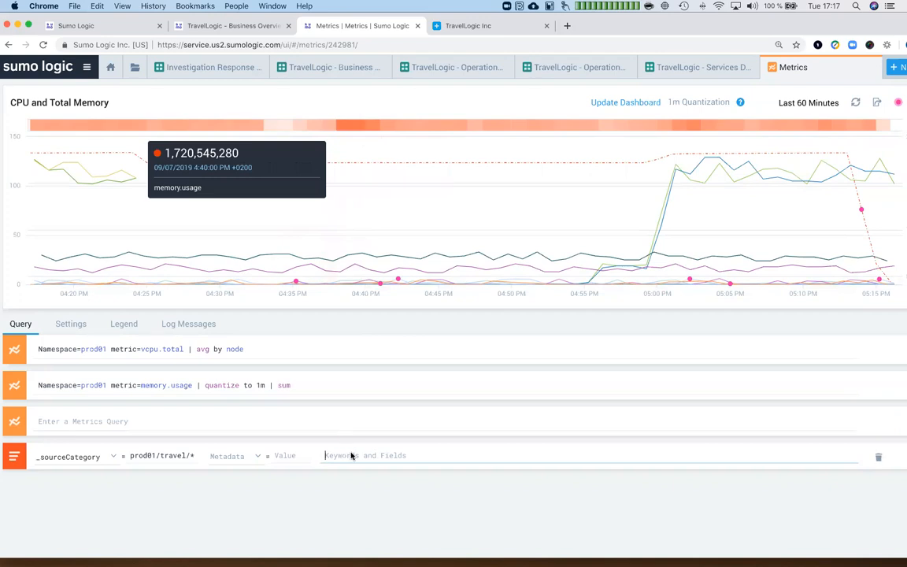
text(error)
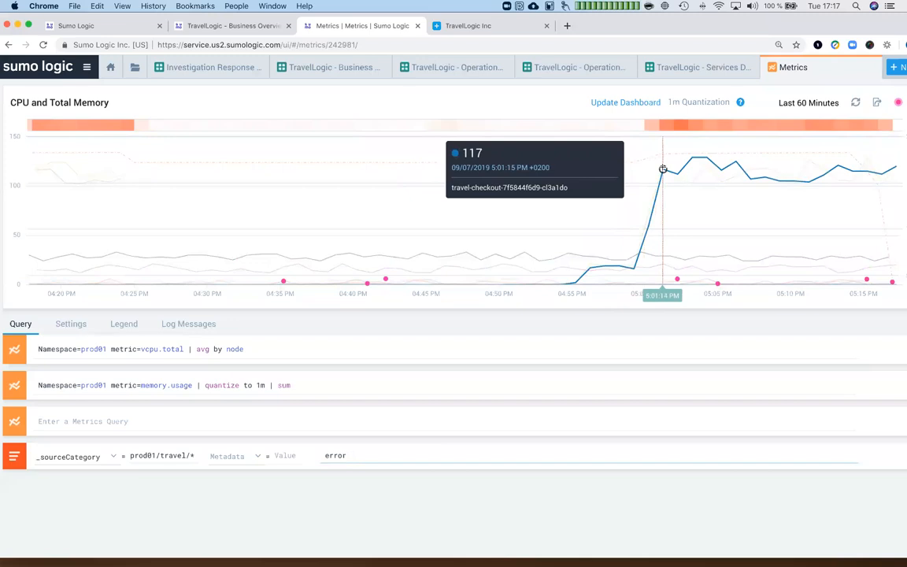
mouse_move(652, 134)
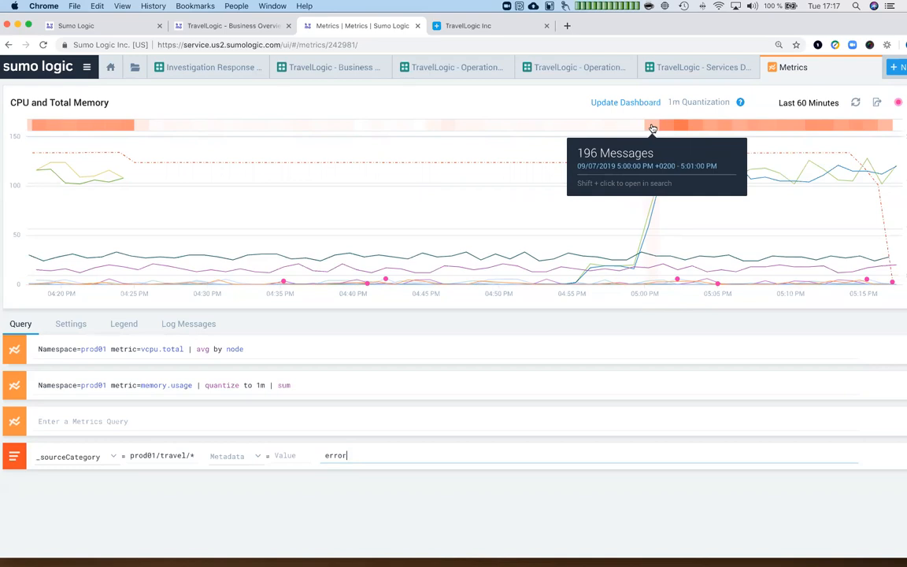
shift+click(652, 127)
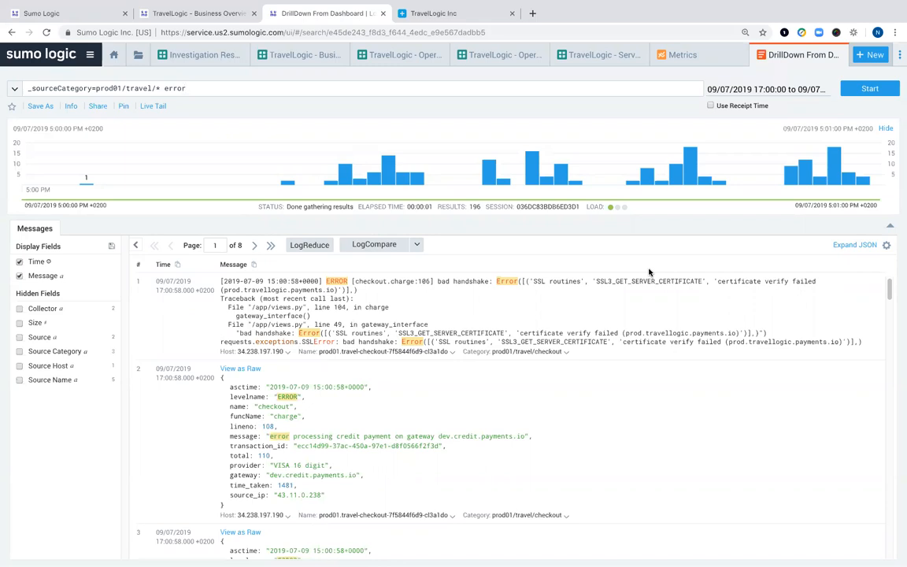
- Open the source category actions on the SSL handshake error message to reach Surrounding Messages
click(567, 352)
mouse_move(552, 370)
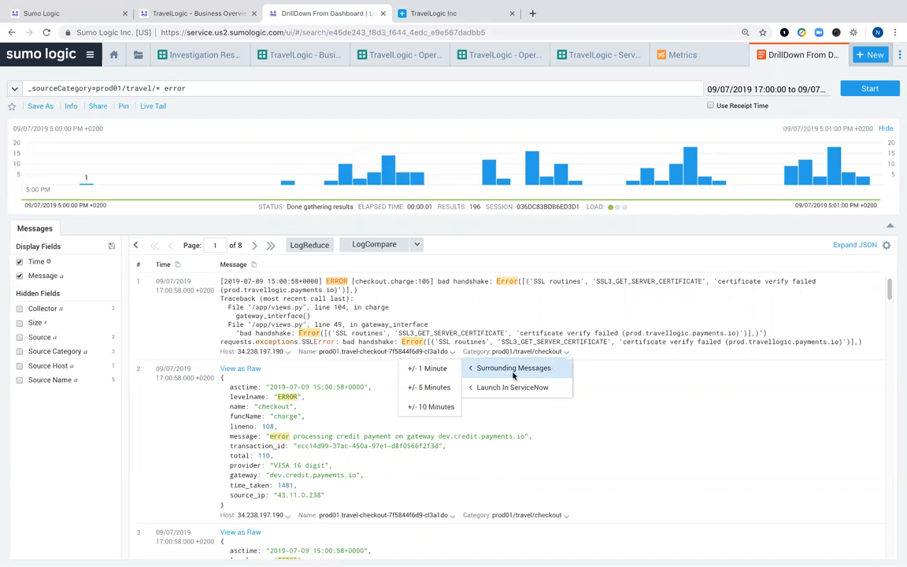
click(727, 406)
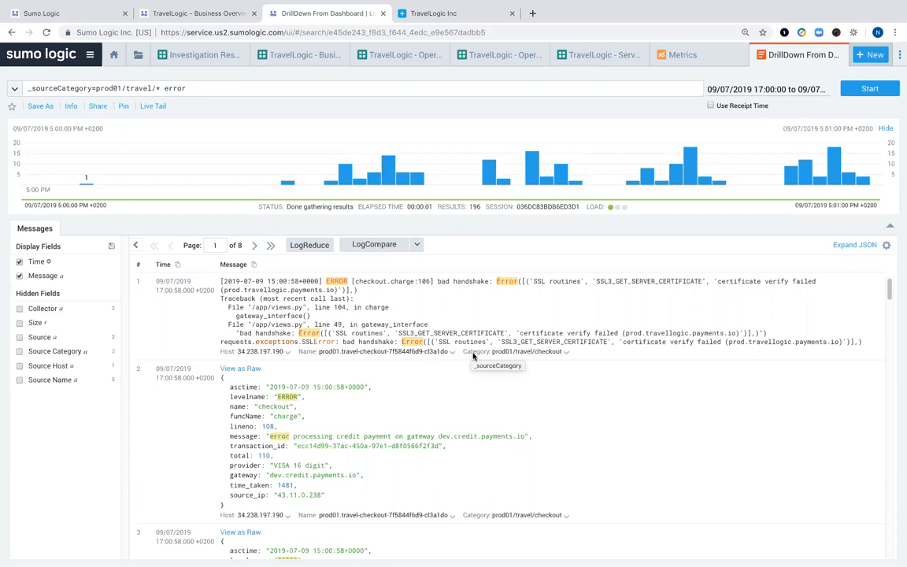
click(565, 352)
mouse_move(532, 372)
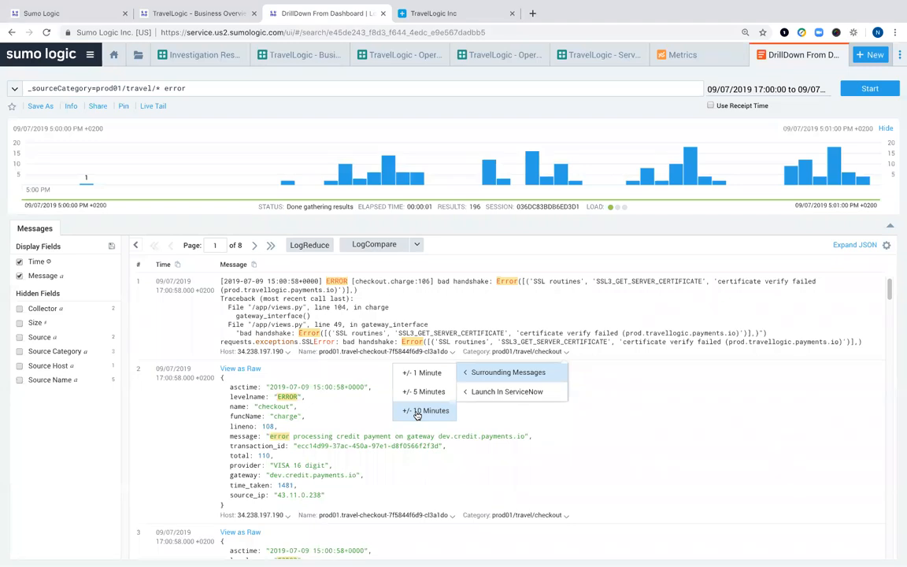
click(417, 412)
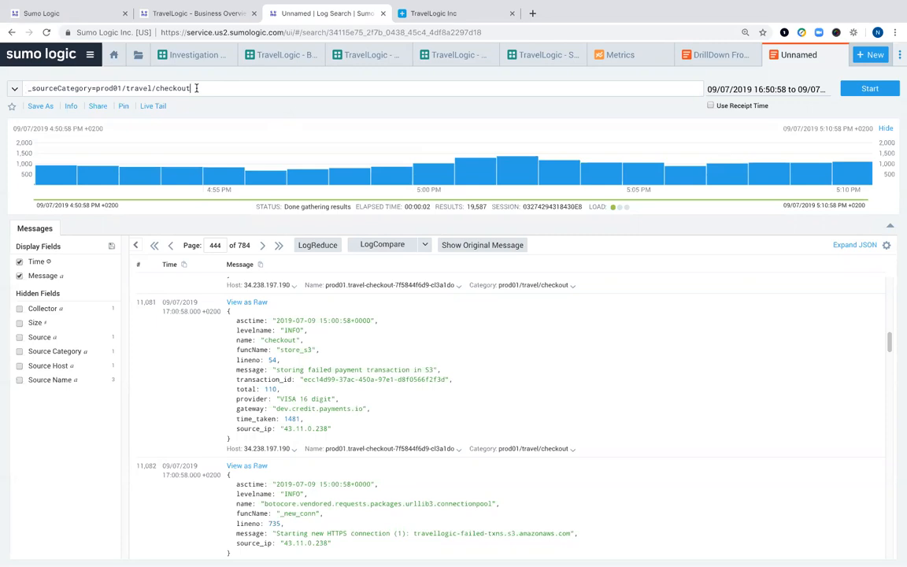
key(BackSpace)
key(BackSpace)
key(BackSpace)
key(BackSpace)
key(BackSpace)
key(BackSpace)
key(BackSpace)
key(BackSpace)
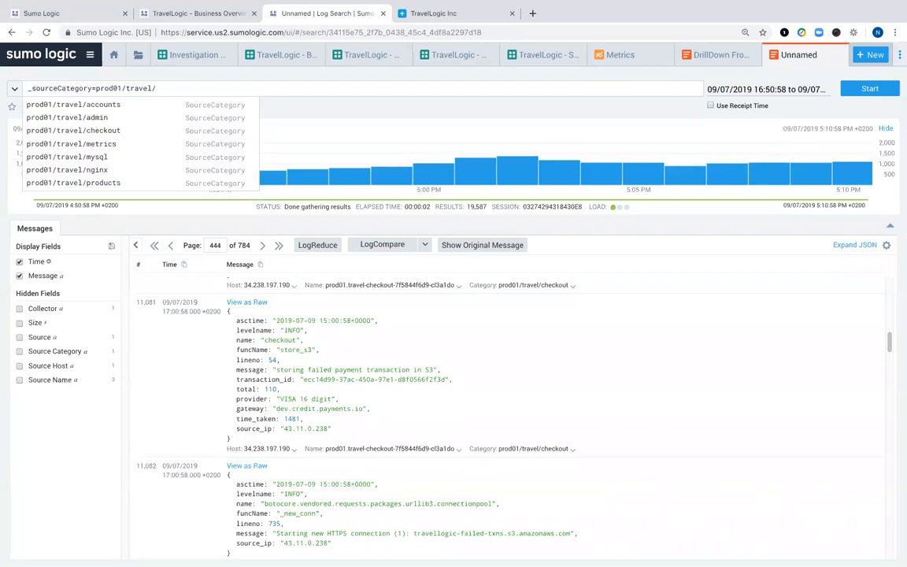
- Rerun the search as _sourceCategory=prod01/travel/* and scroll through the 37,196 results
text(*)
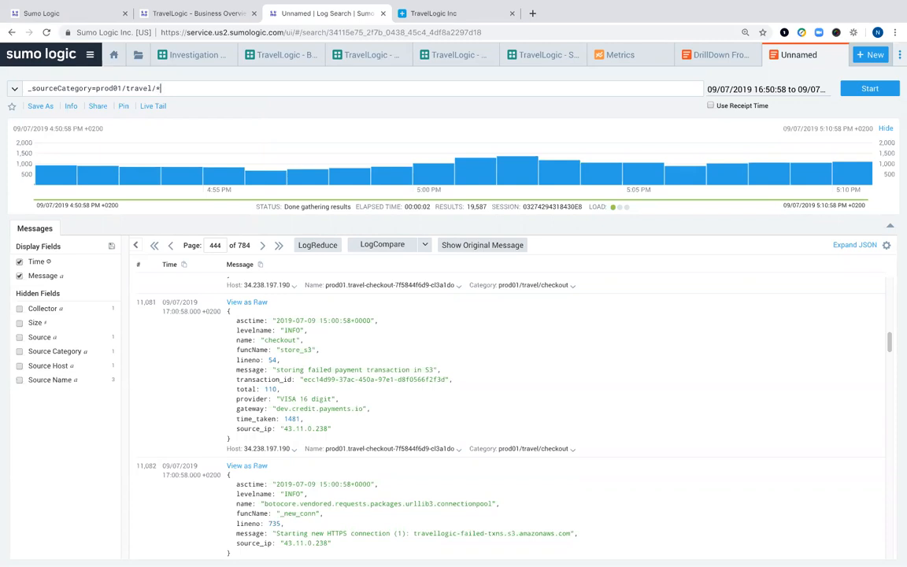
key(Return)
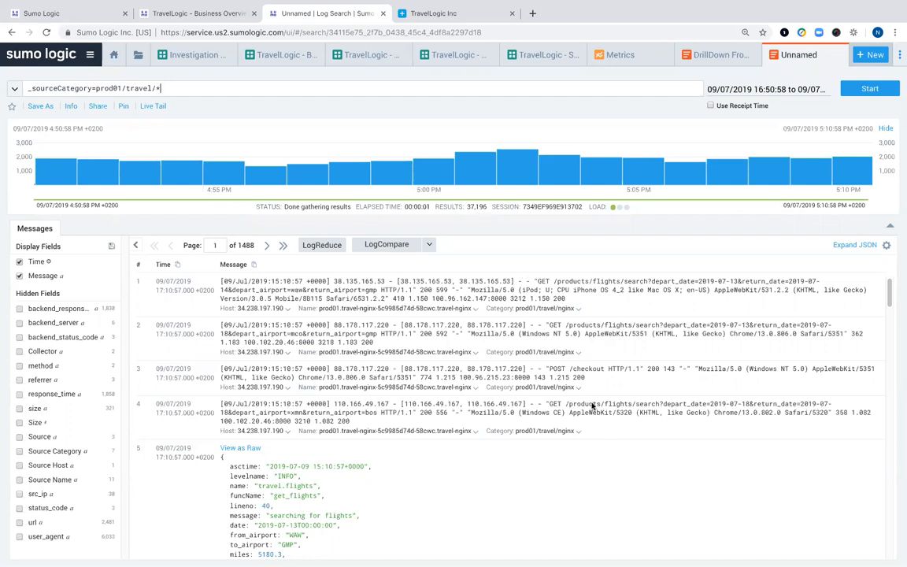
scroll(592, 405, down, 8)
scroll(598, 398, down, 15)
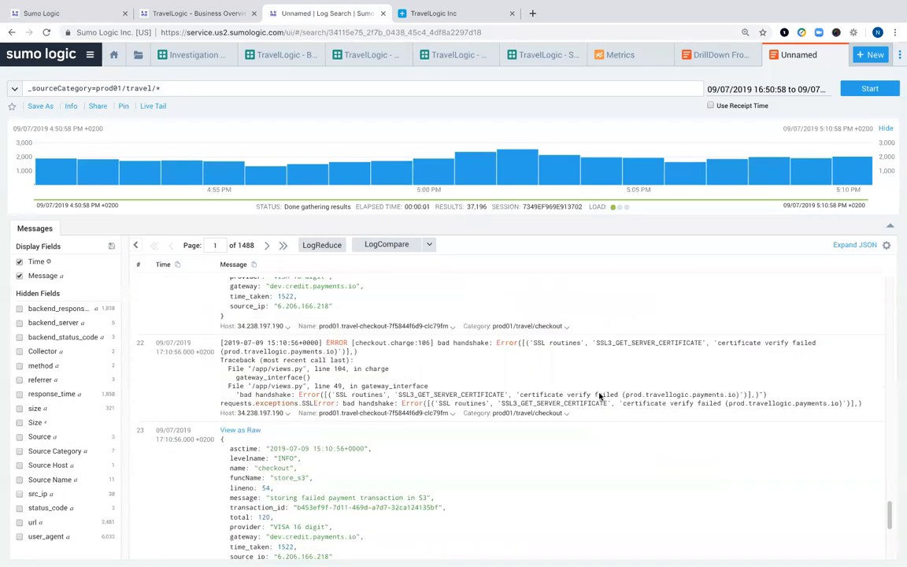
scroll(598, 398, down, 5)
drag(888, 543, 889, 228)
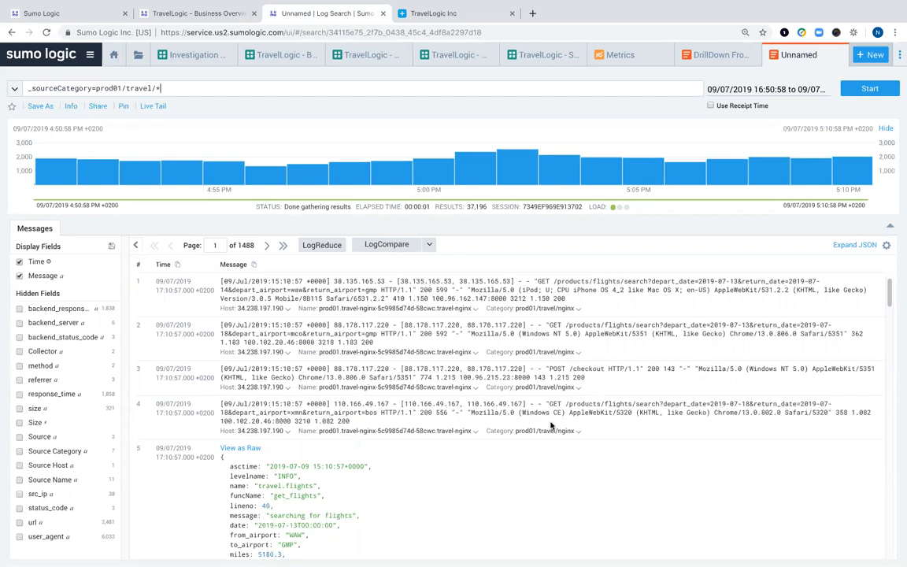
- Group the results into LogReduce signatures and sort them from rarest to most common
click(330, 246)
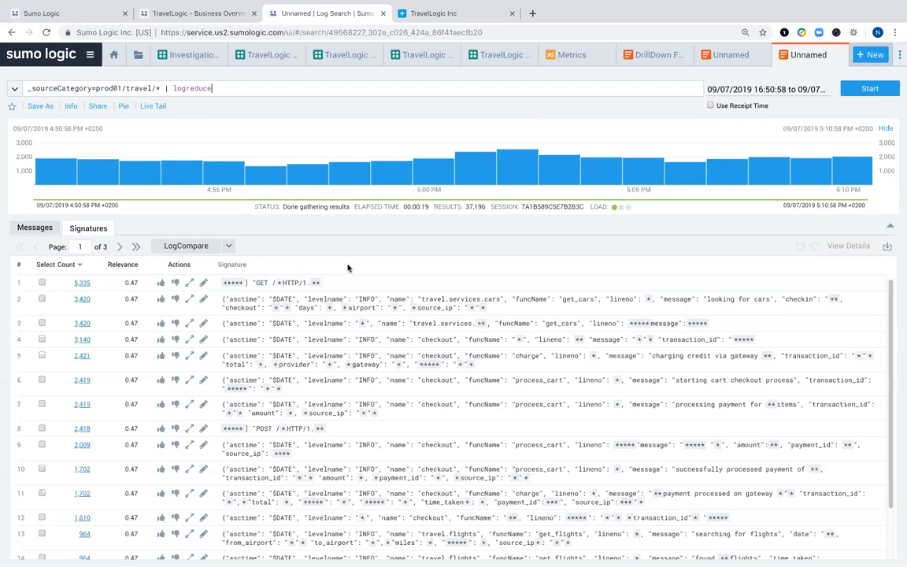
scroll(465, 329, down, 2)
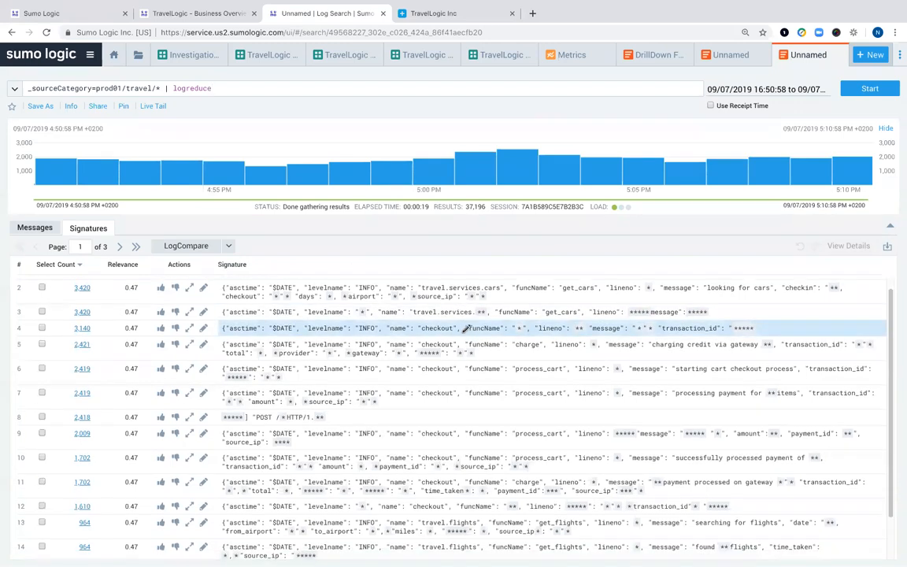
scroll(465, 329, down, 2)
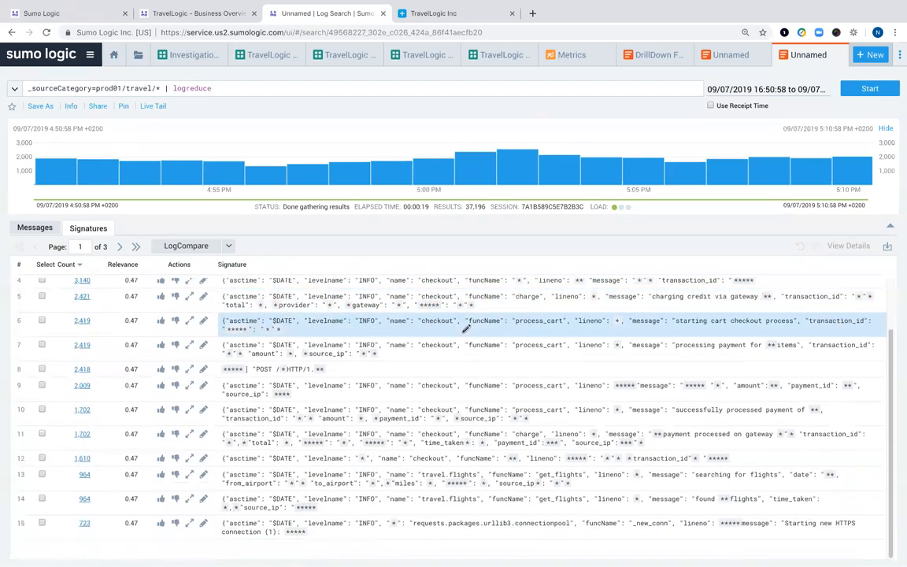
scroll(575, 293, up, 4)
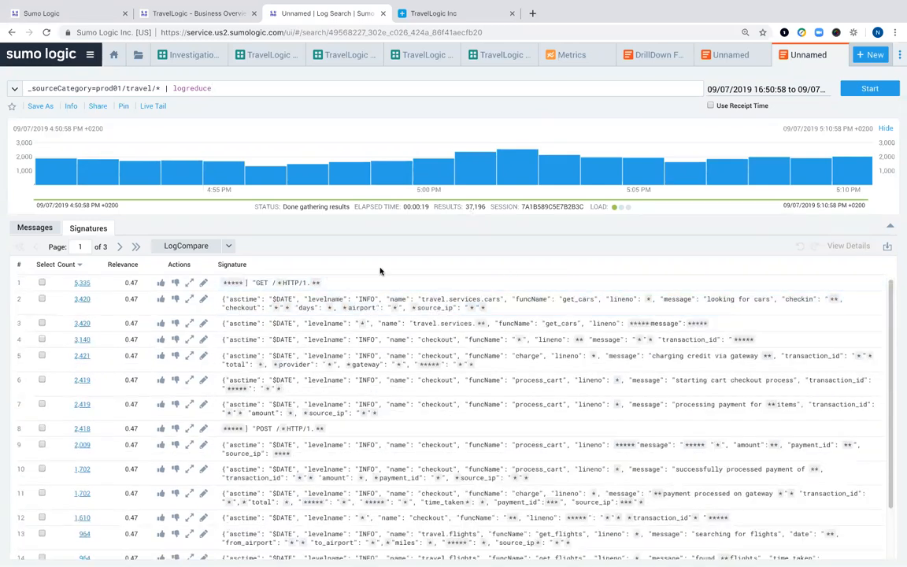
click(79, 267)
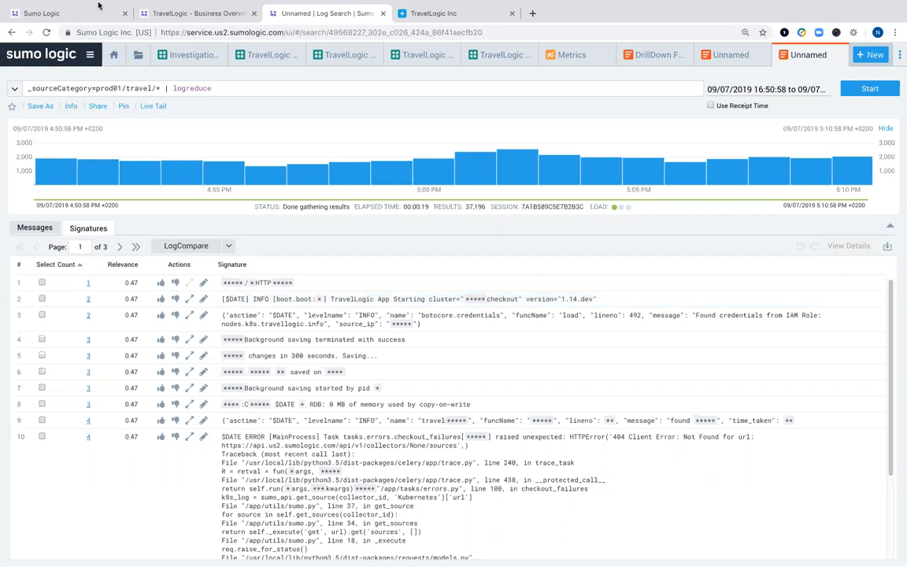
- Exit Chrome full screen and switch to PowerPoint on the 'Sumo Logic Data Flow' slide
mouse_move(59, 2)
click(31, 17)
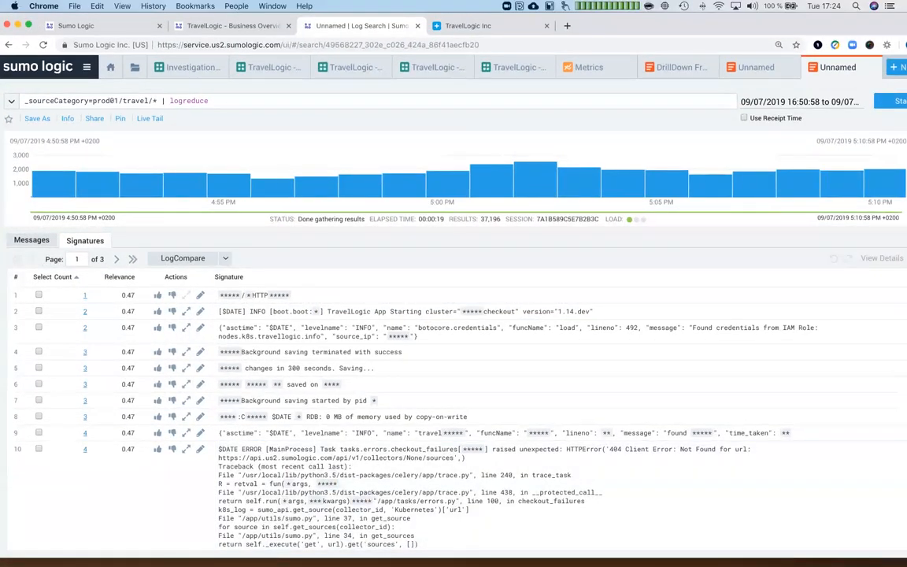
mouse_move(467, 549)
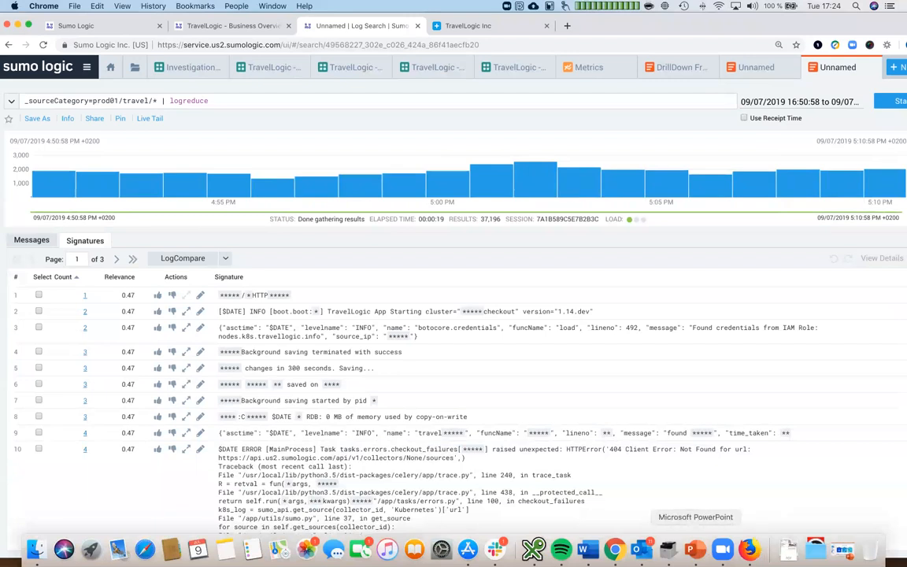
click(695, 550)
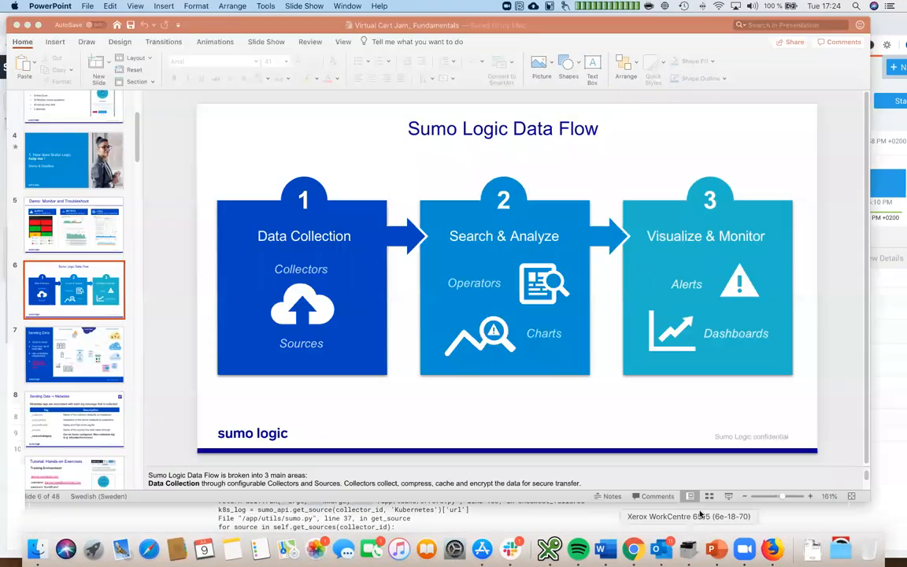
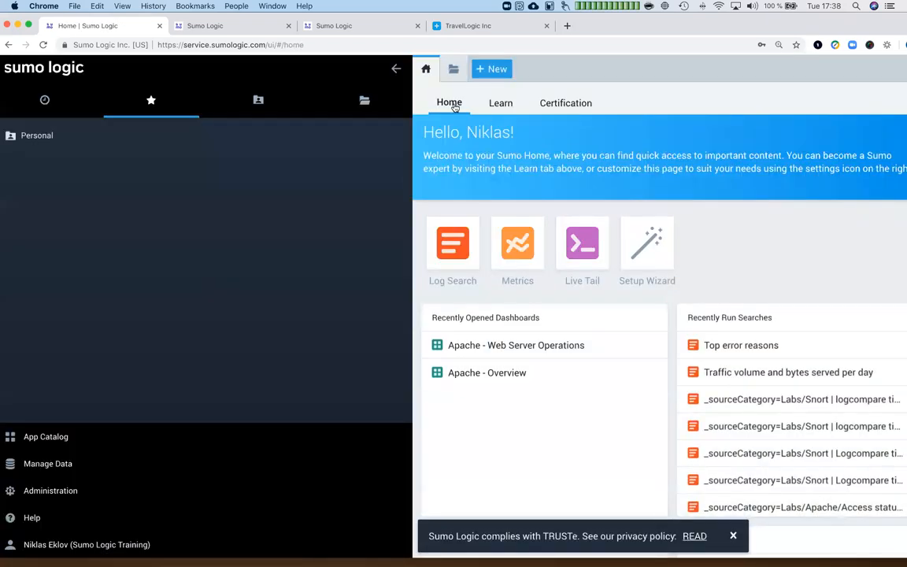
- Reset the browser page to actual size and narrow the left navigation sidebar
click(122, 7)
click(139, 93)
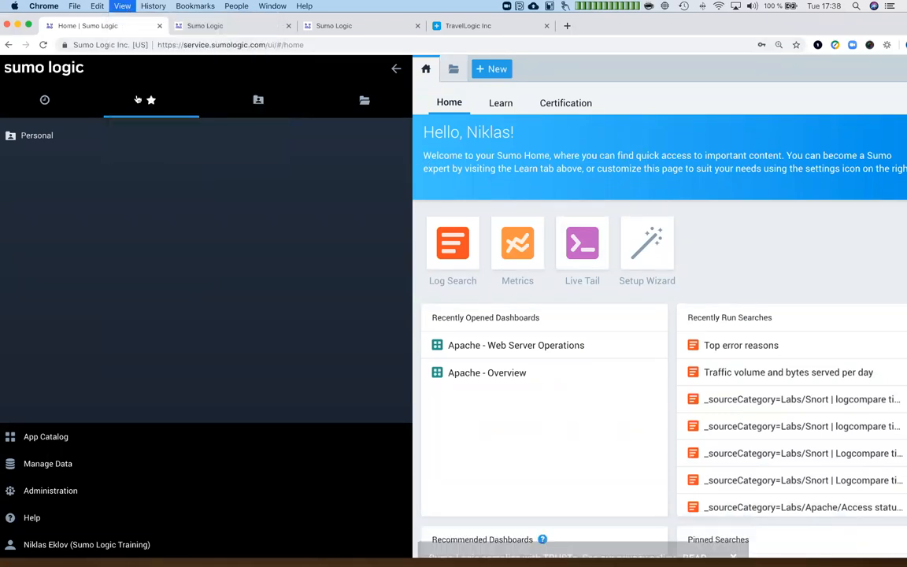
drag(330, 254, 126, 239)
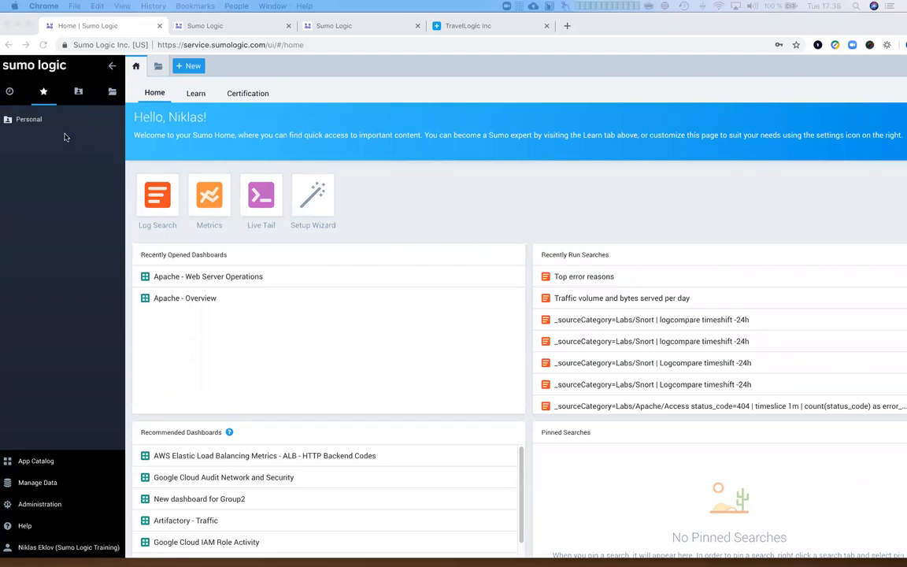
- Expand Personal and star the Fundamentals folder to add it to Favorites
click(24, 116)
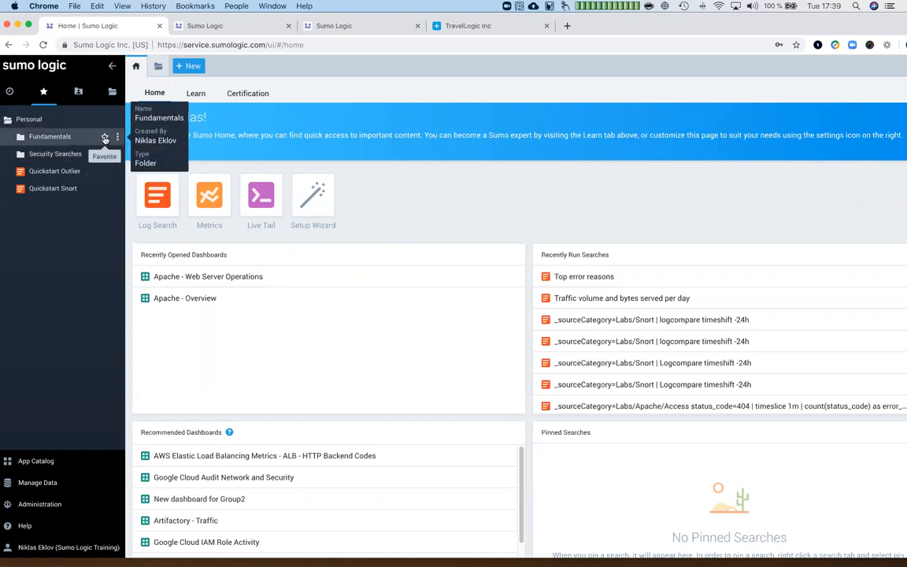
click(105, 138)
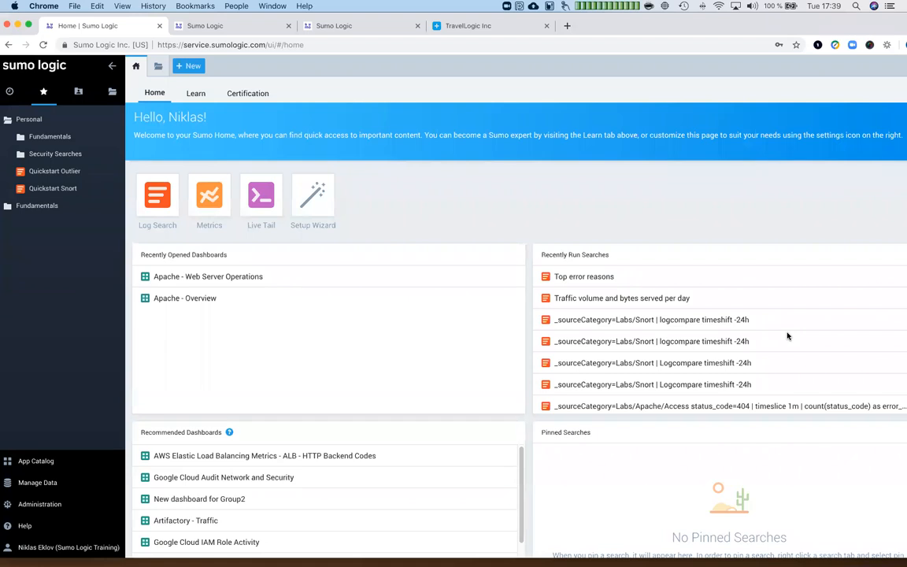
- Go to Learn > Certification to view the Fundamentals, Search Mastery, Administration and Security Analytics exams
click(197, 93)
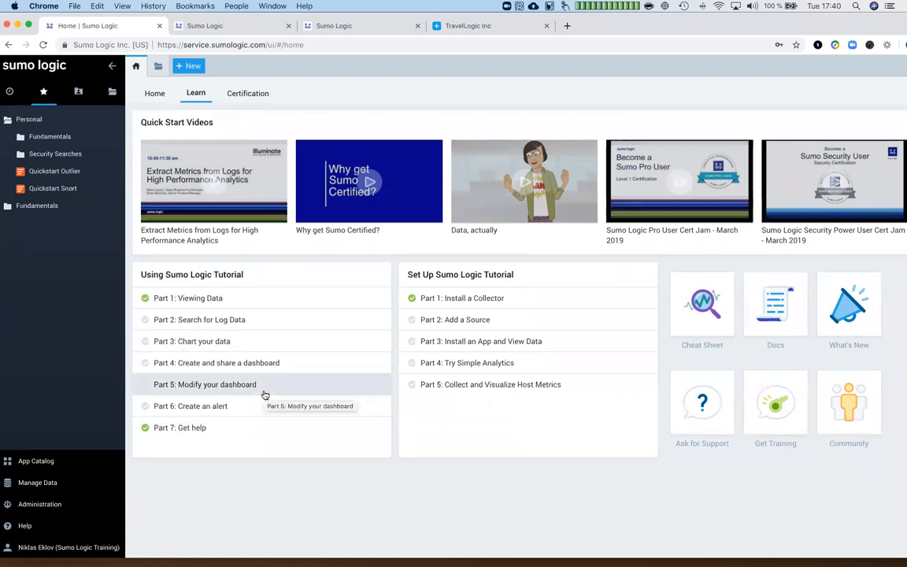
click(249, 93)
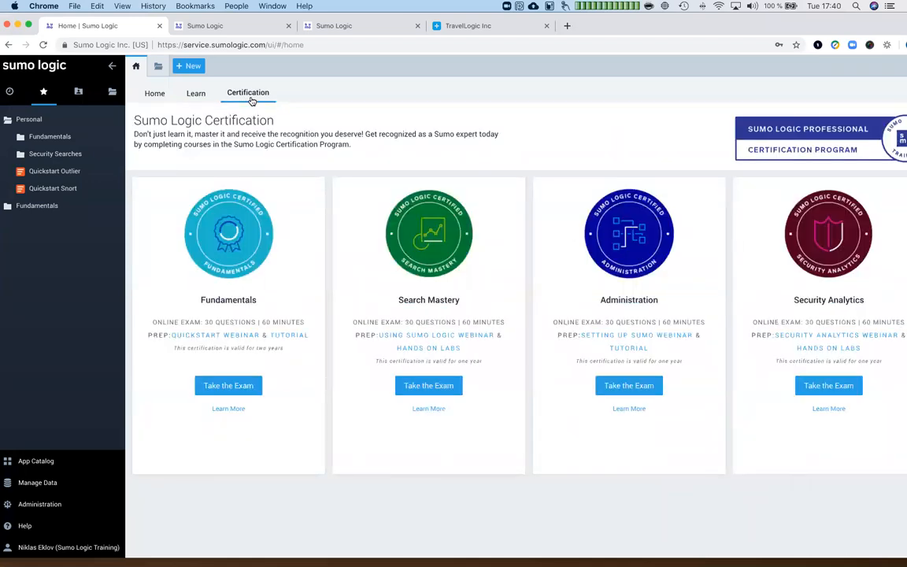
- Make Chrome fill the screen and return to the Learn page
click(29, 25)
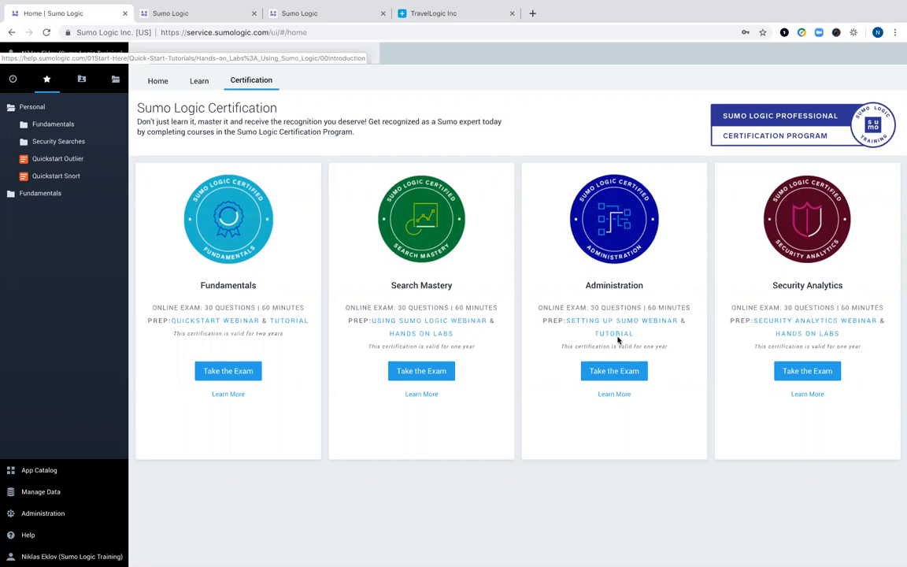
click(196, 83)
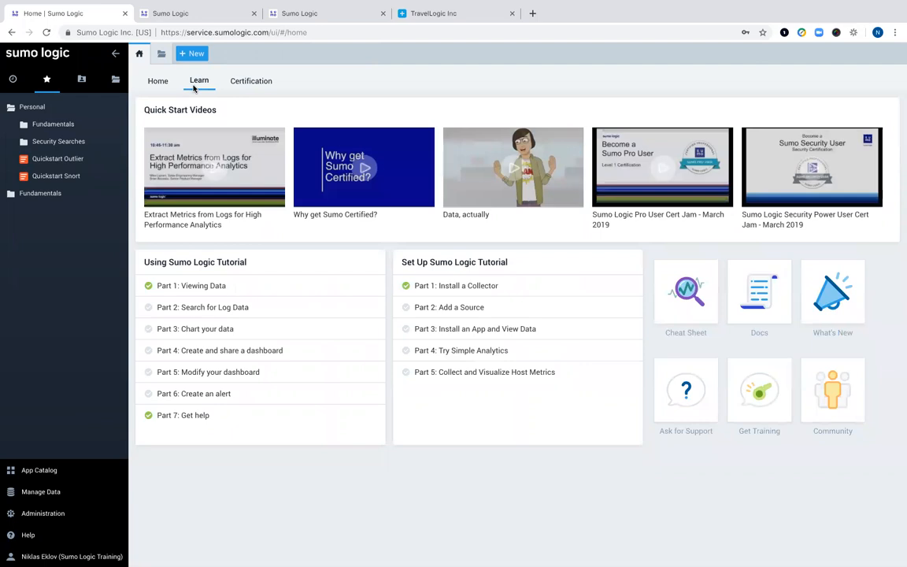
- Open the Log Operators Cheat Sheet in a new tab, scroll through it, then return to Home
click(684, 305)
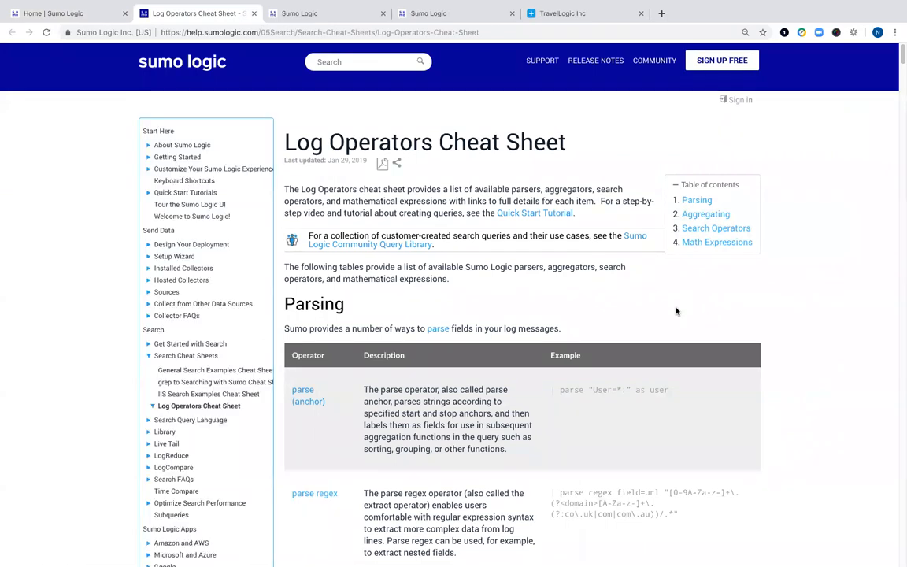
scroll(676, 311, down, 1)
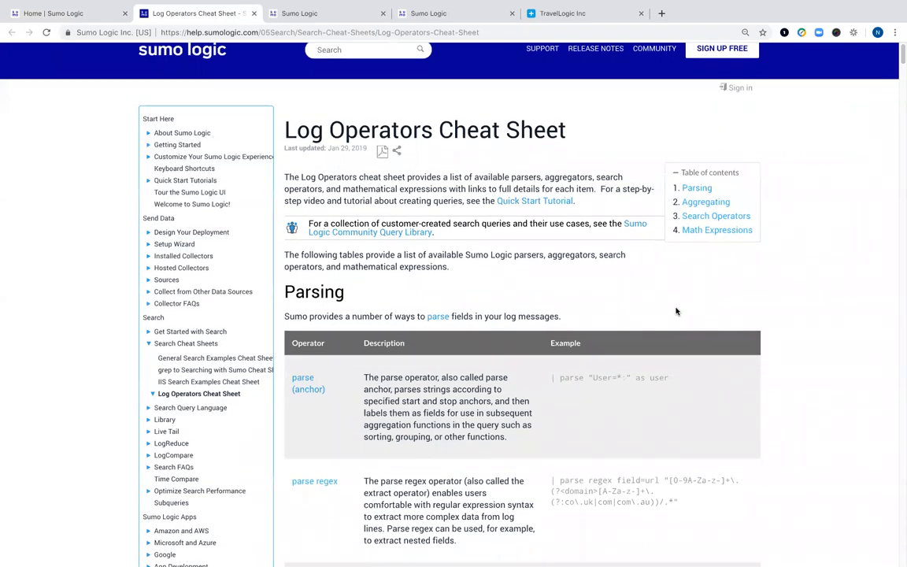
scroll(675, 311, down, 1)
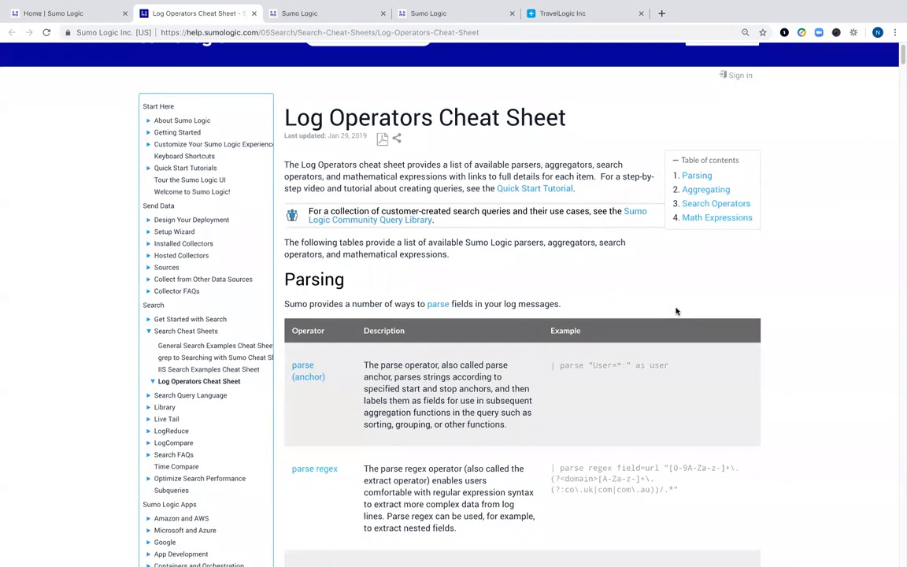
scroll(676, 311, down, 5)
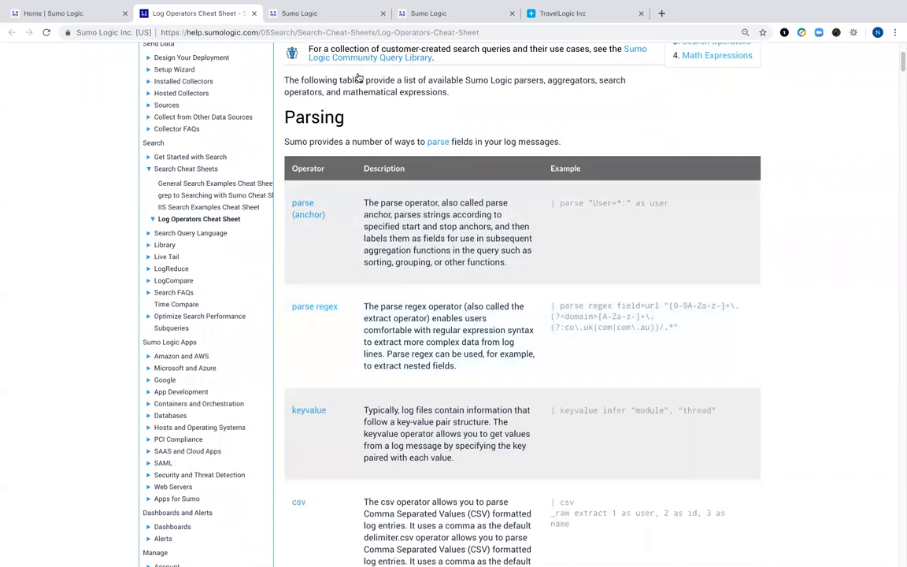
click(293, 12)
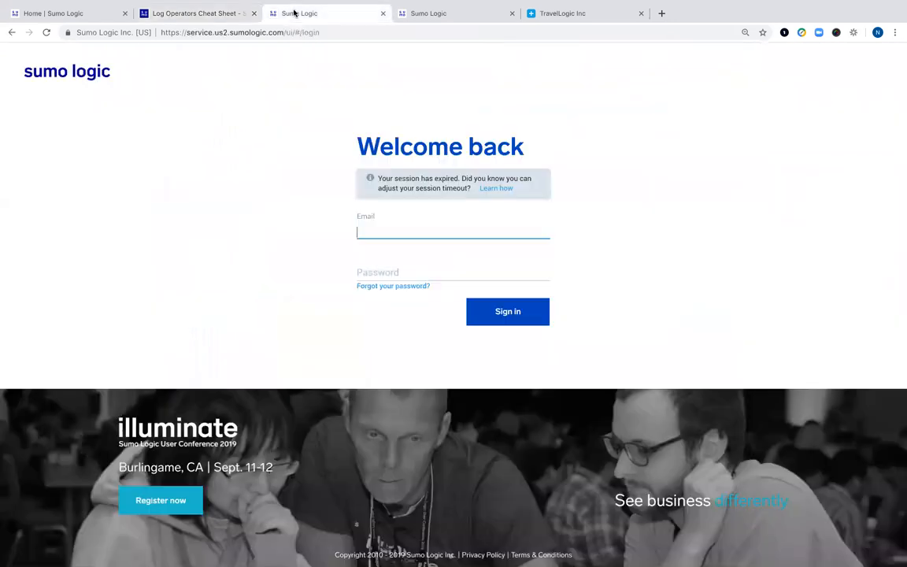
click(78, 13)
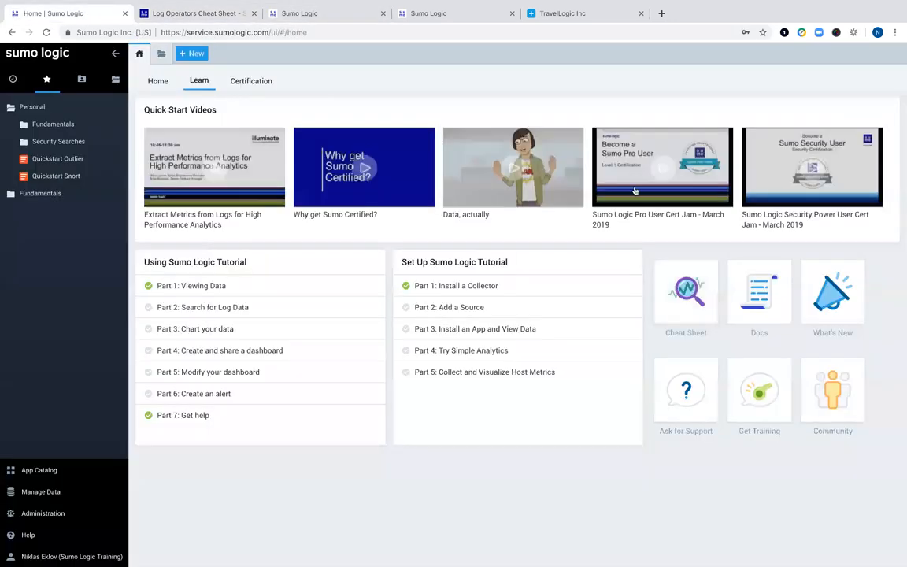
- Open the Sumo Logic Doc Hub in a new tab, then return to the Home tab
click(756, 299)
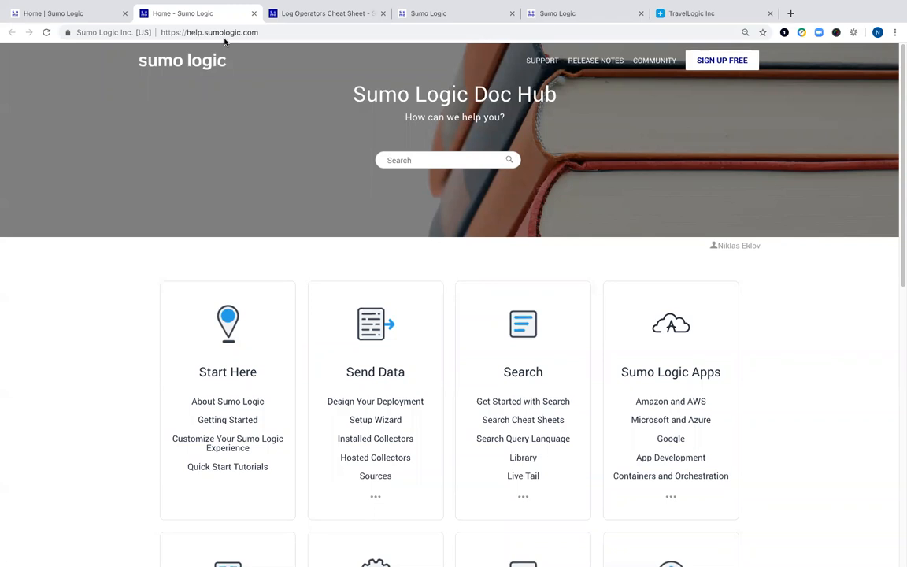
click(67, 20)
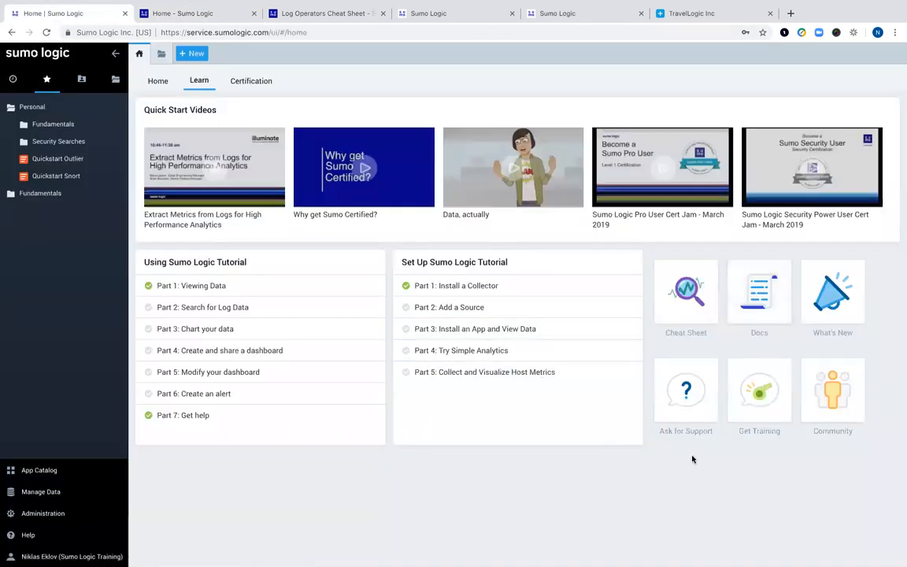
- Open the What's New page, scroll through the announcements, then return to the Home tab
click(838, 298)
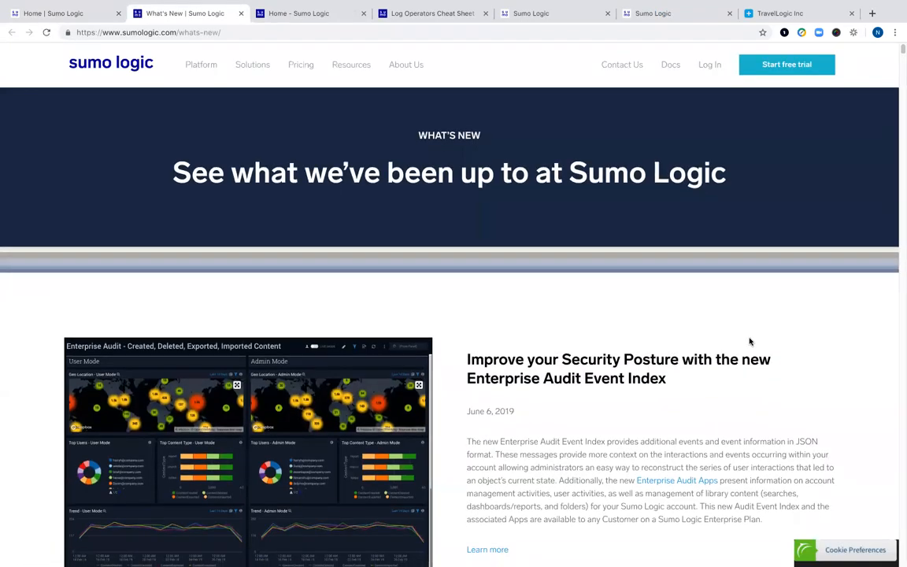
scroll(750, 341, down, 1)
scroll(749, 341, down, 1)
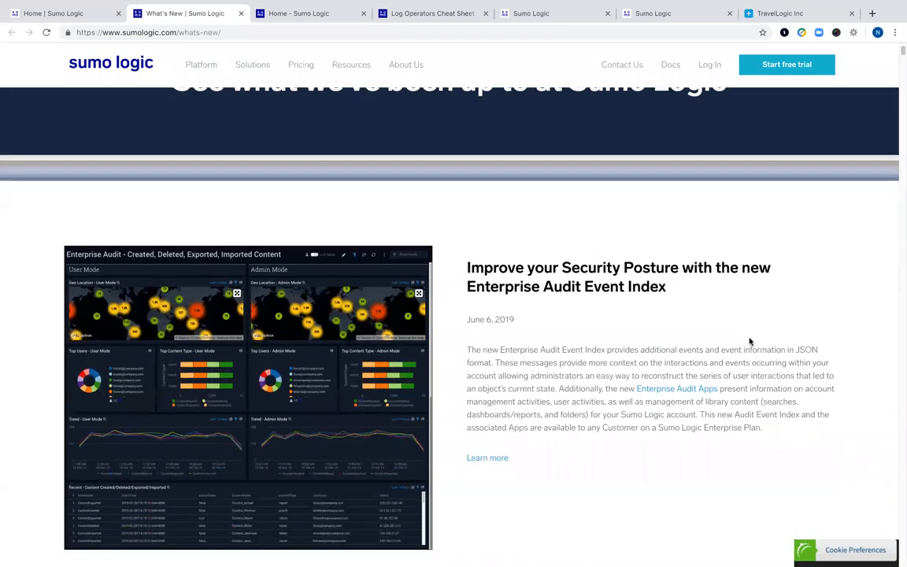
scroll(750, 341, down, 2)
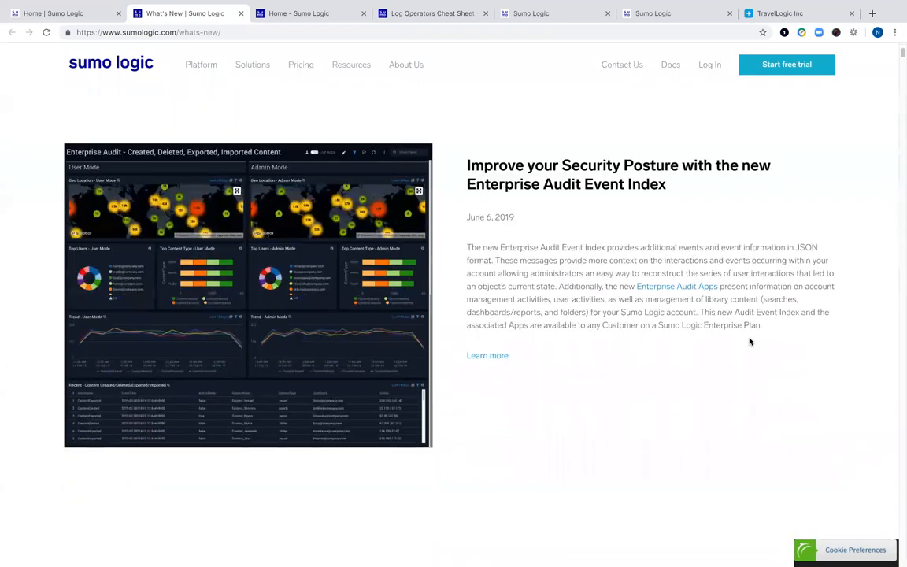
scroll(749, 341, down, 2)
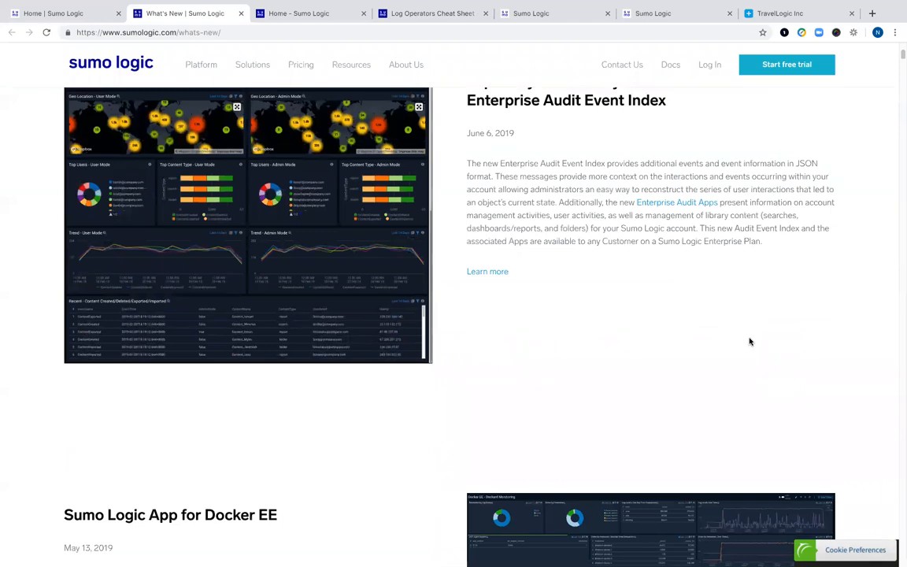
scroll(750, 341, down, 2)
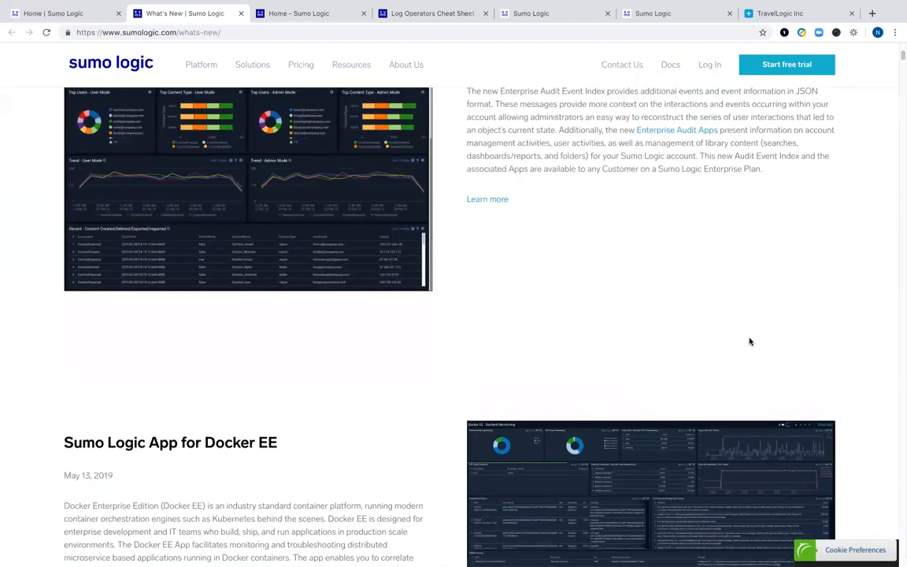
scroll(749, 341, down, 3)
scroll(750, 341, down, 5)
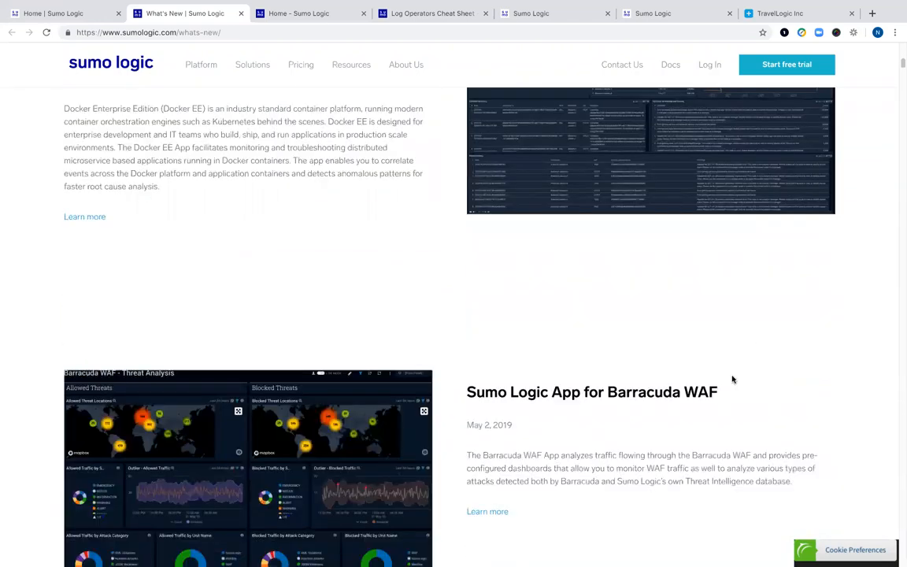
scroll(732, 379, down, 4)
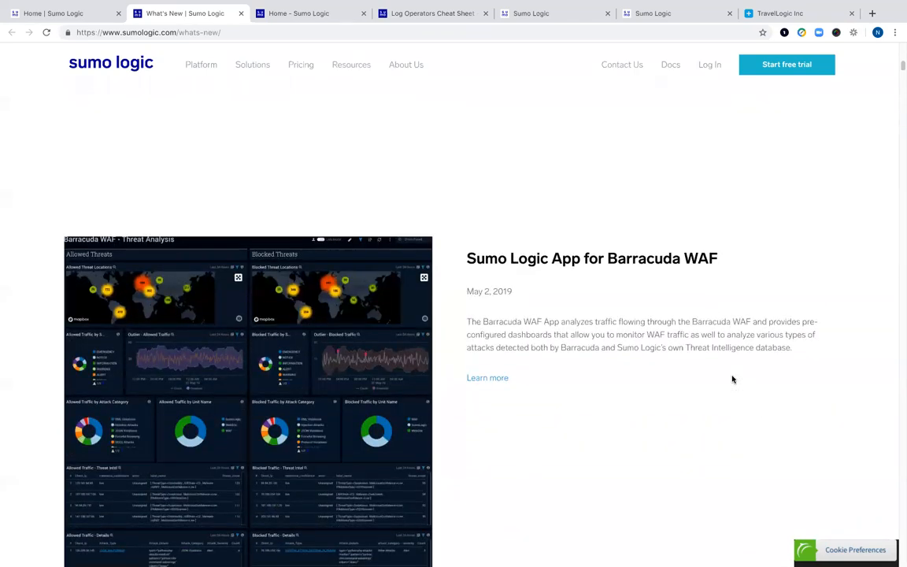
scroll(732, 379, down, 3)
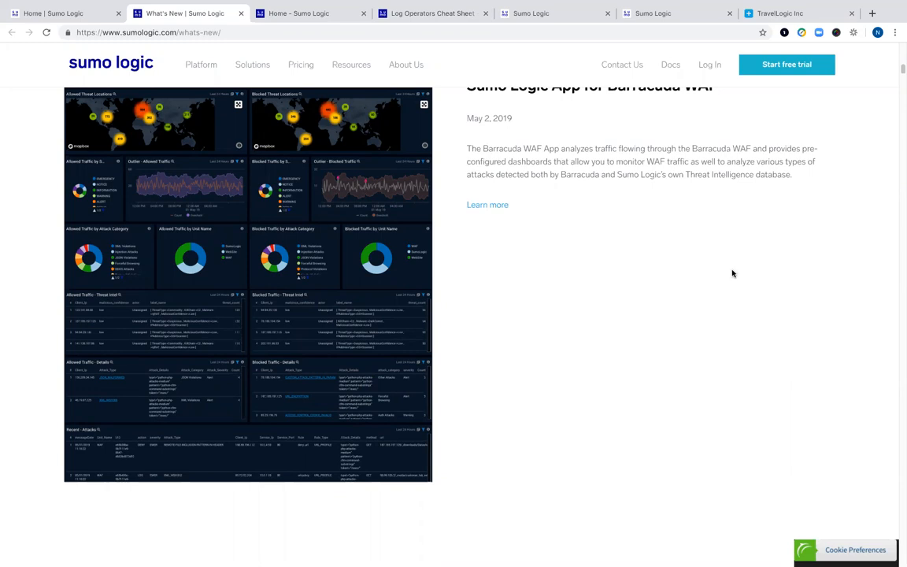
click(48, 16)
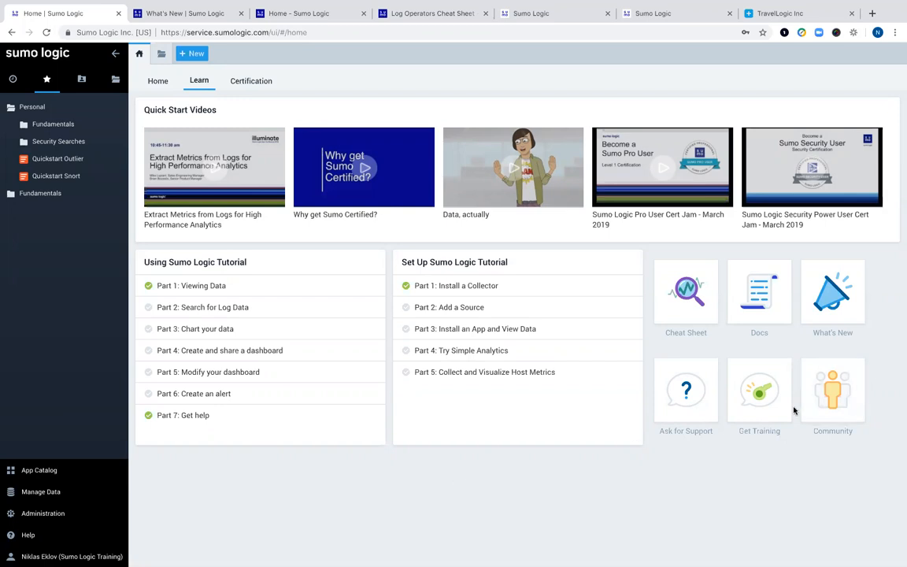
- Switch to the Home dashboard and open the + New menu listing Log Search, Metrics and Live Tail
click(158, 80)
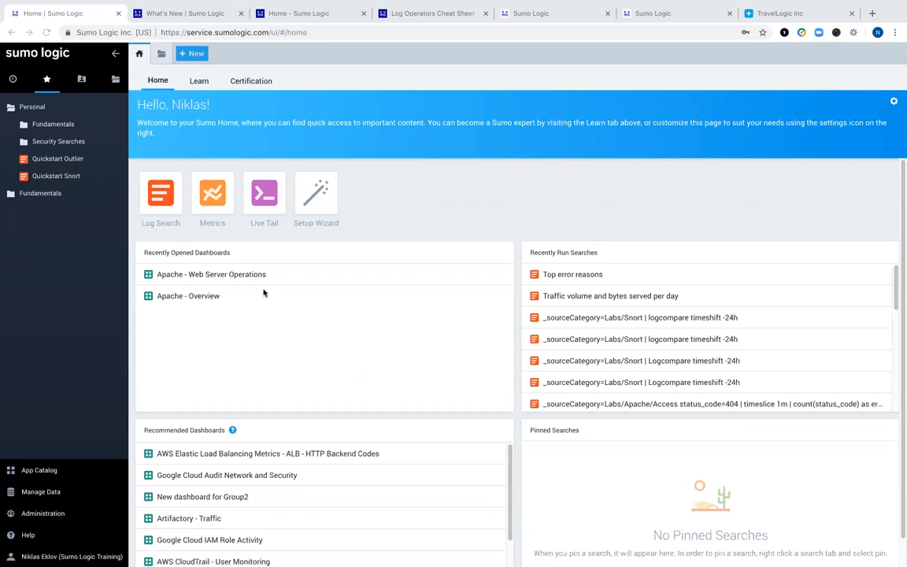
click(187, 53)
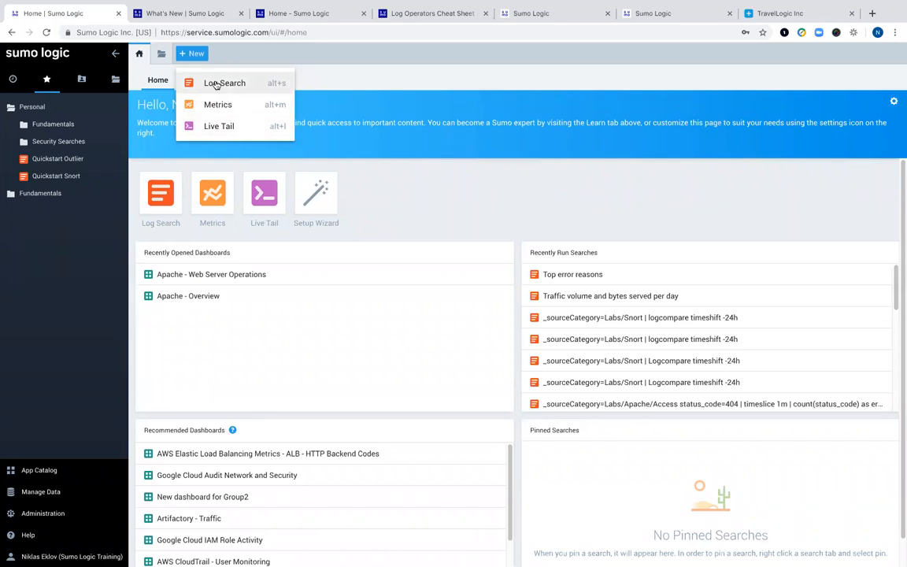
- Start a new Log Search and enter the query 'mozilla'
click(215, 84)
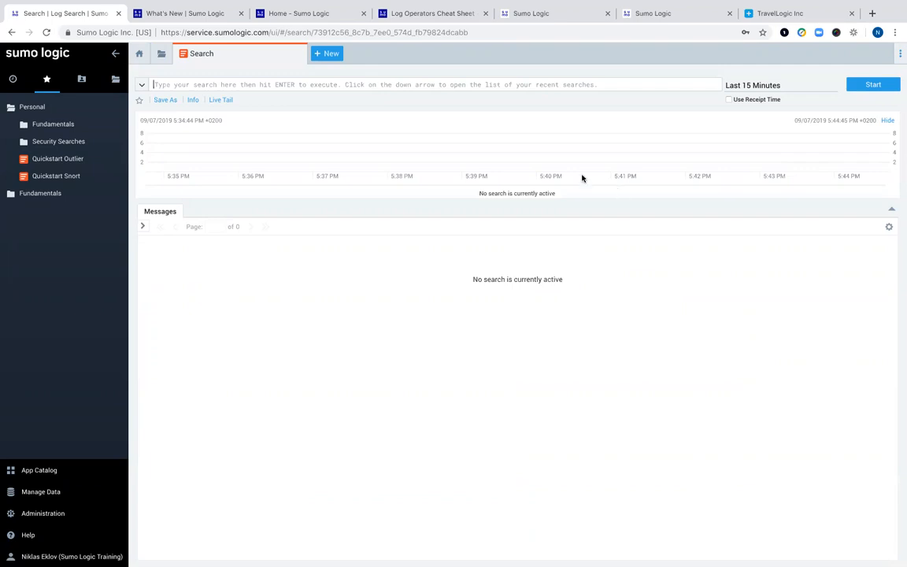
click(537, 85)
text(moz)
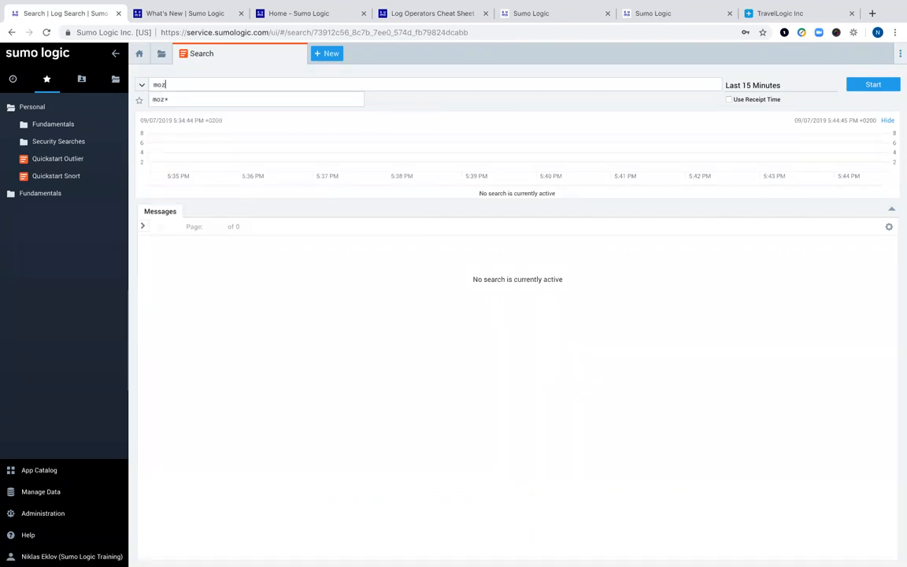
text(ille)
key(BackSpace)
text(a)
- Edit the time range text by hand, changing -15m to -1m
click(363, 85)
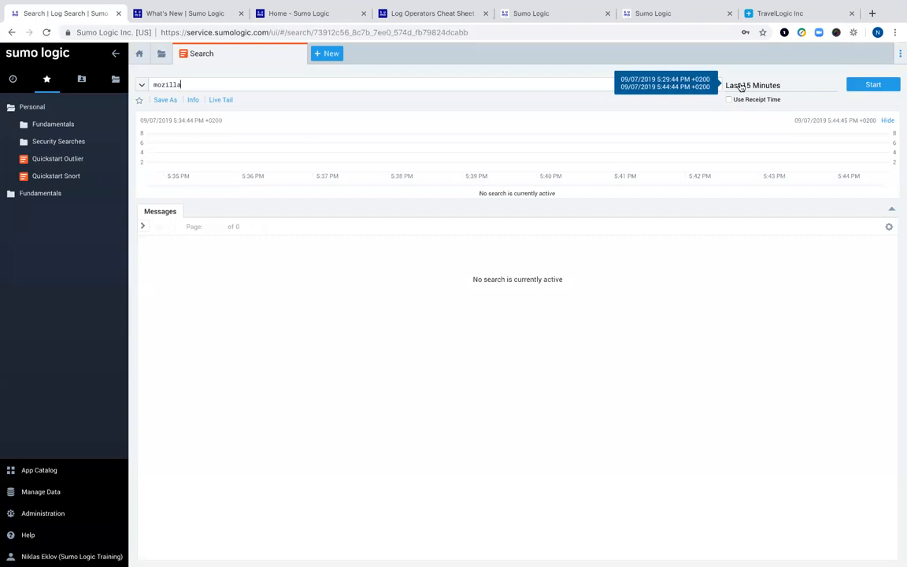
mouse_move(743, 90)
click(742, 88)
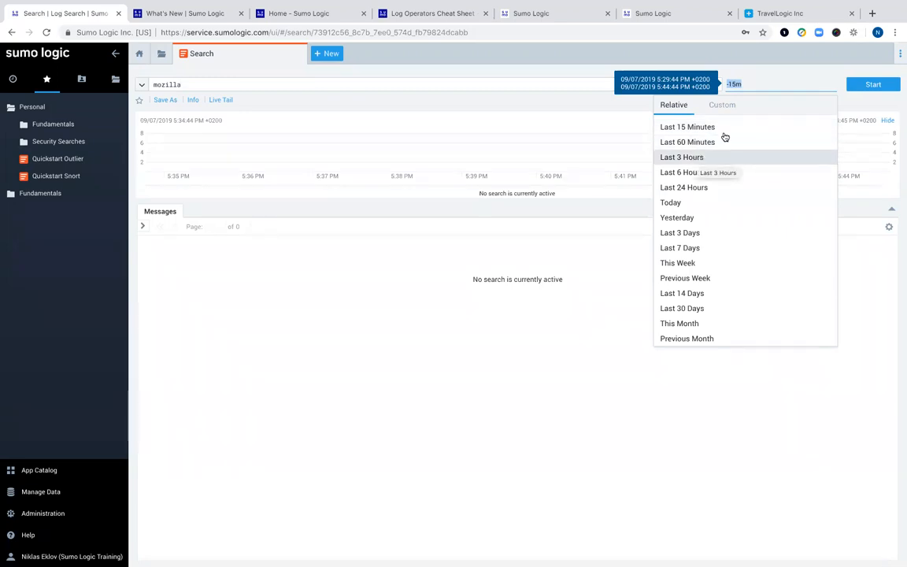
click(741, 84)
click(737, 84)
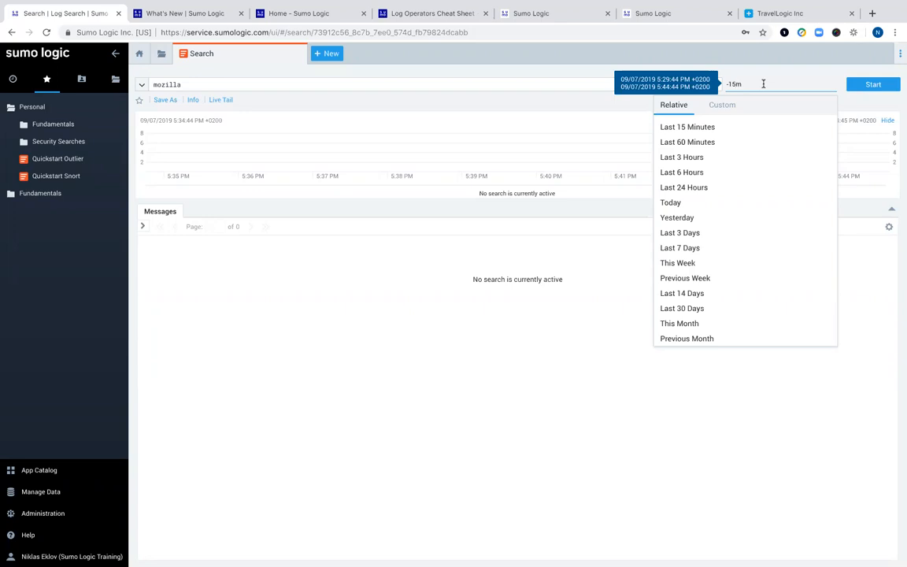
key(BackSpace)
key(BackSpace)
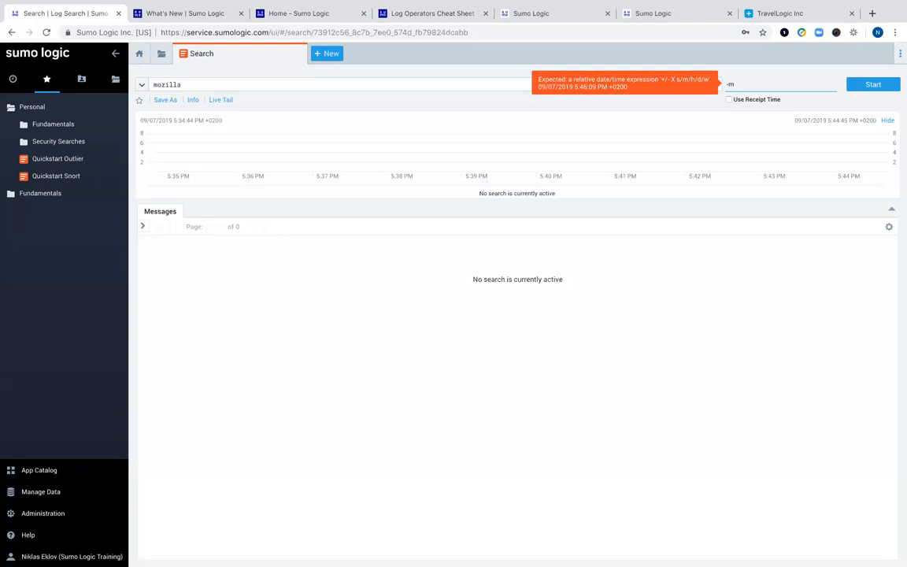
text(1)
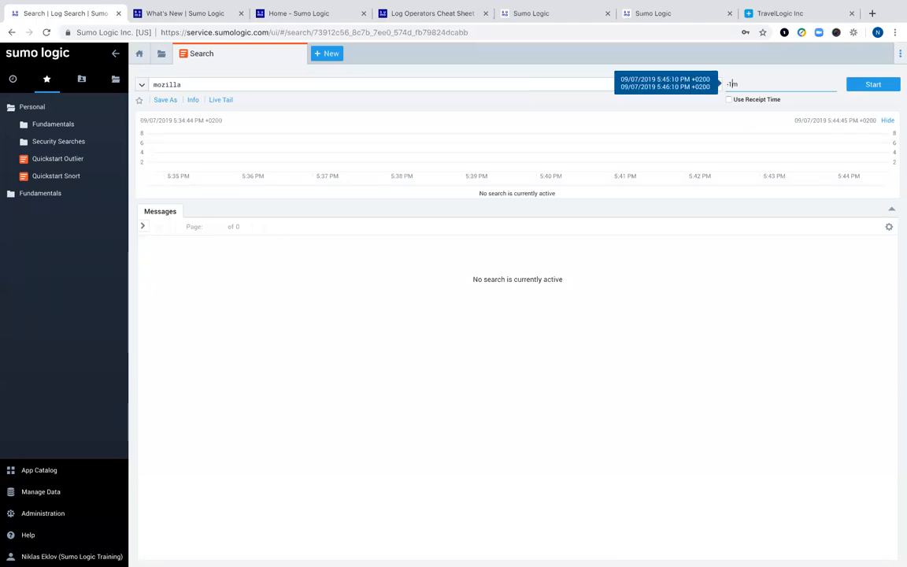
- Browse the Recent and Custom range options, then choose Last 60 Minutes from the Relative presets
click(761, 87)
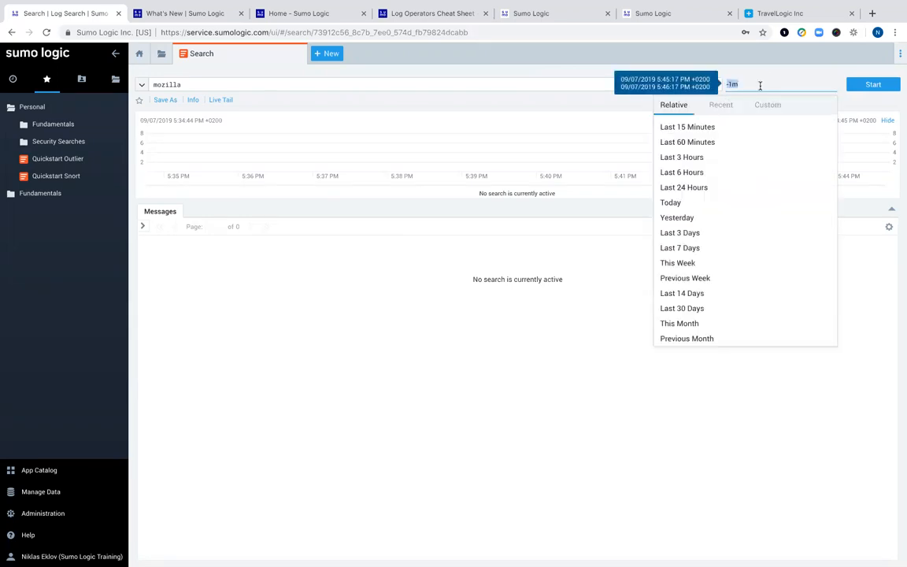
click(721, 105)
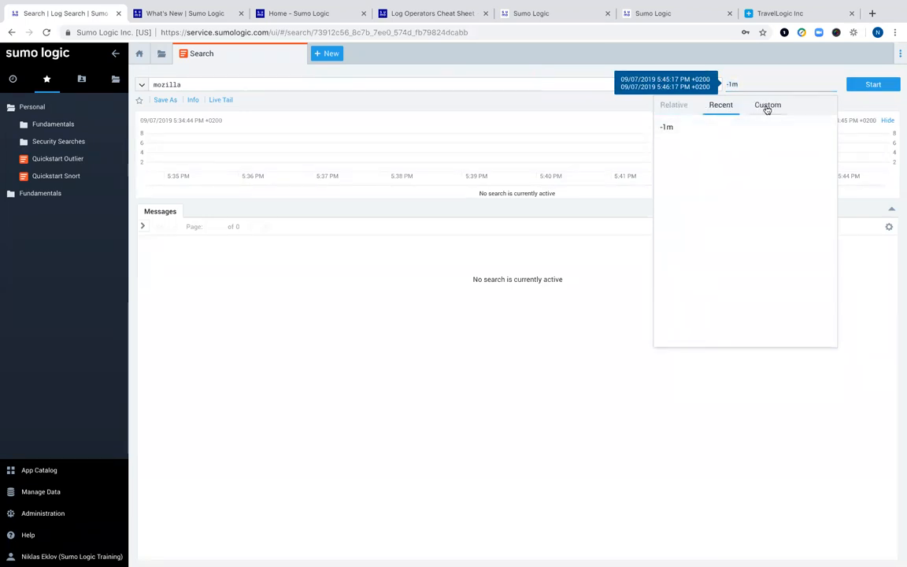
click(767, 108)
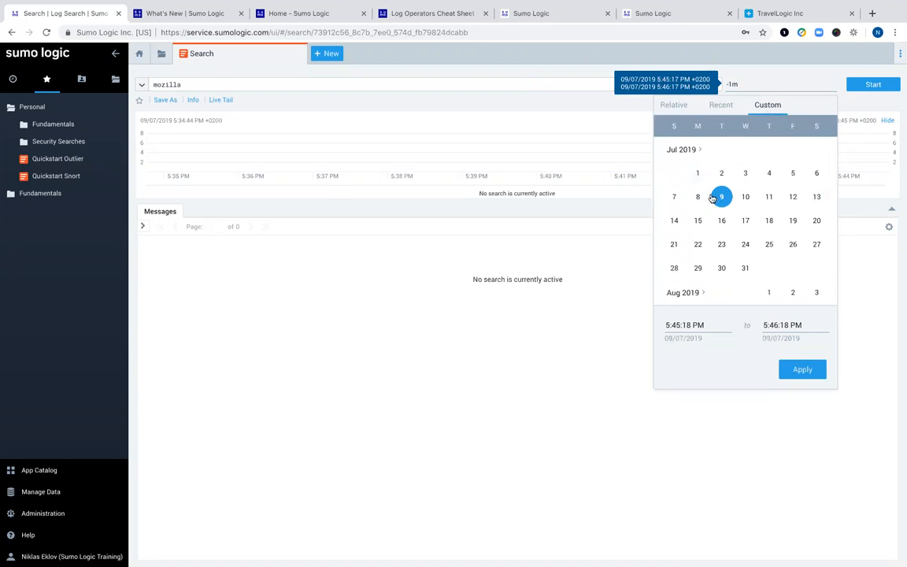
click(773, 86)
click(674, 110)
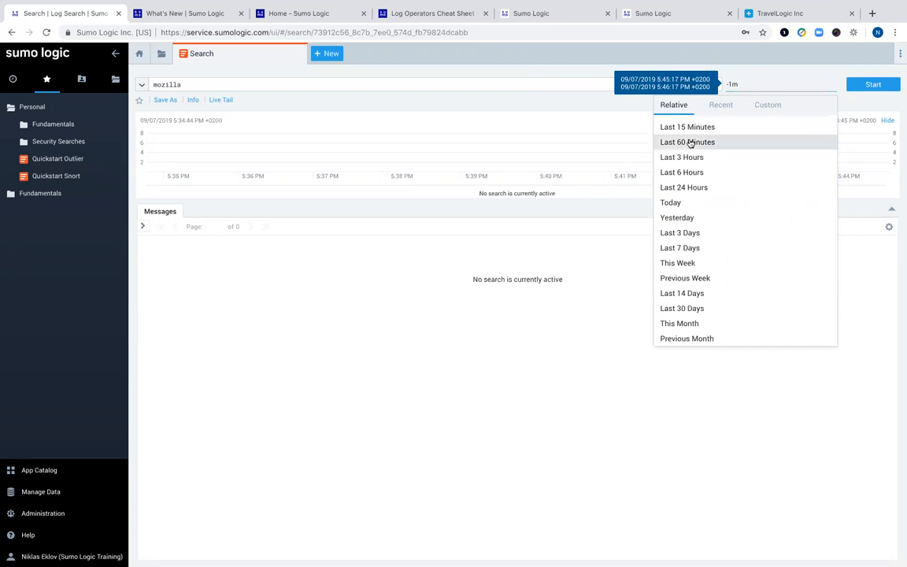
click(690, 143)
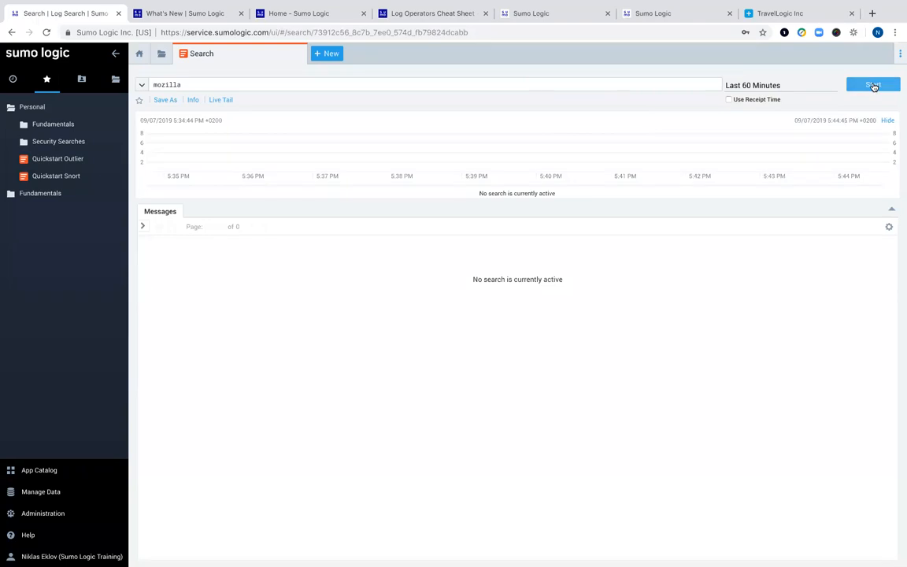
- Run the mozilla search over the last 60 minutes and toggle the Use Receipt Time option
click(873, 86)
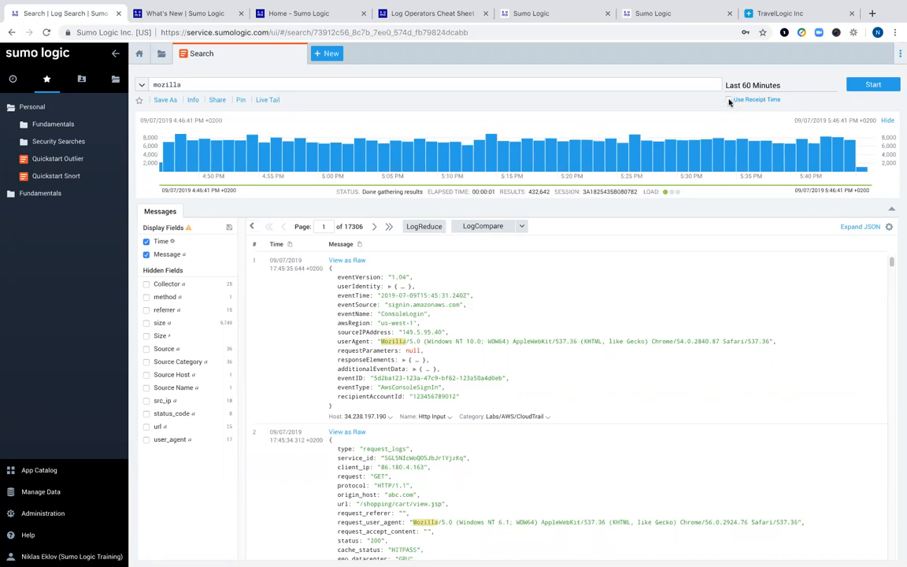
click(729, 100)
click(729, 100)
click(729, 100)
mouse_move(755, 159)
- Prefix the query with _sourceCategory=Labs/apache/access and rerun it, returning 191,482 results
click(154, 85)
text(_so)
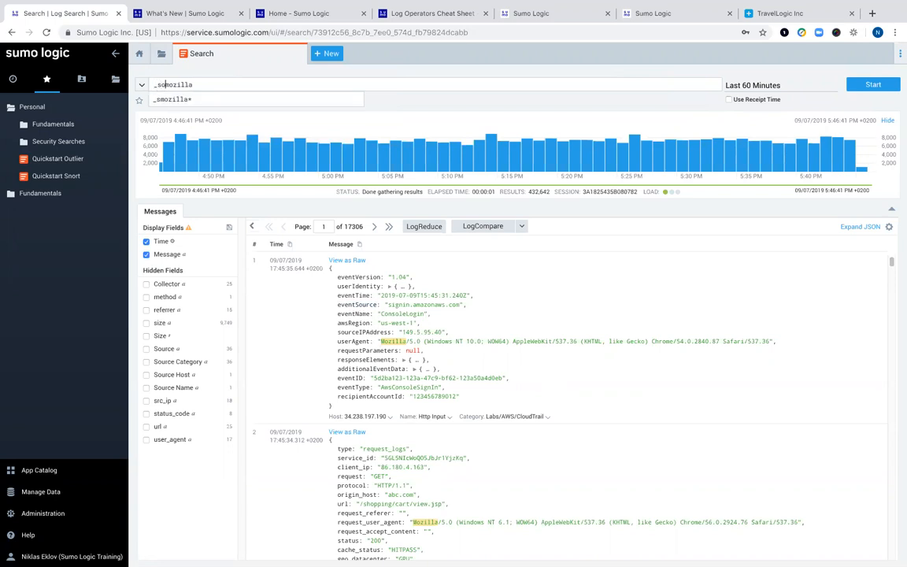
text(urceCategory)
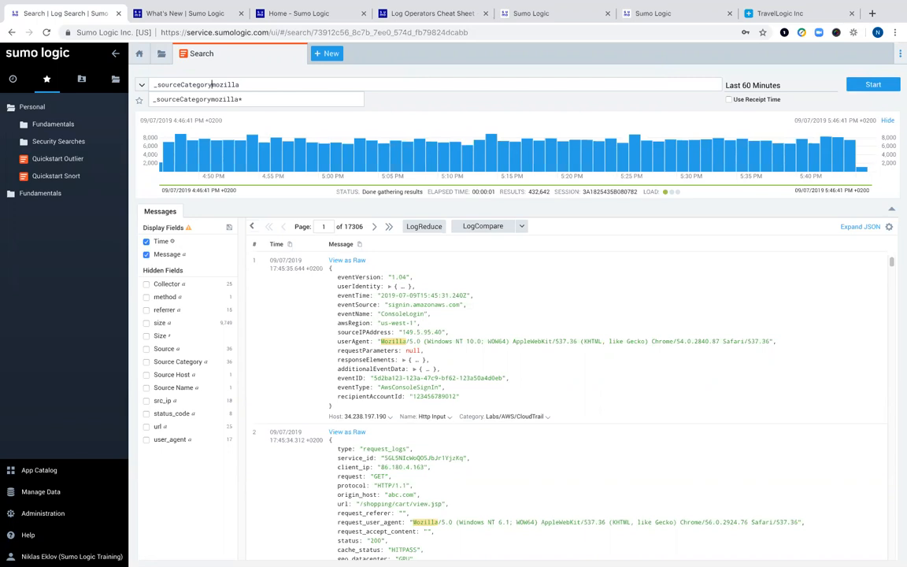
text(=)
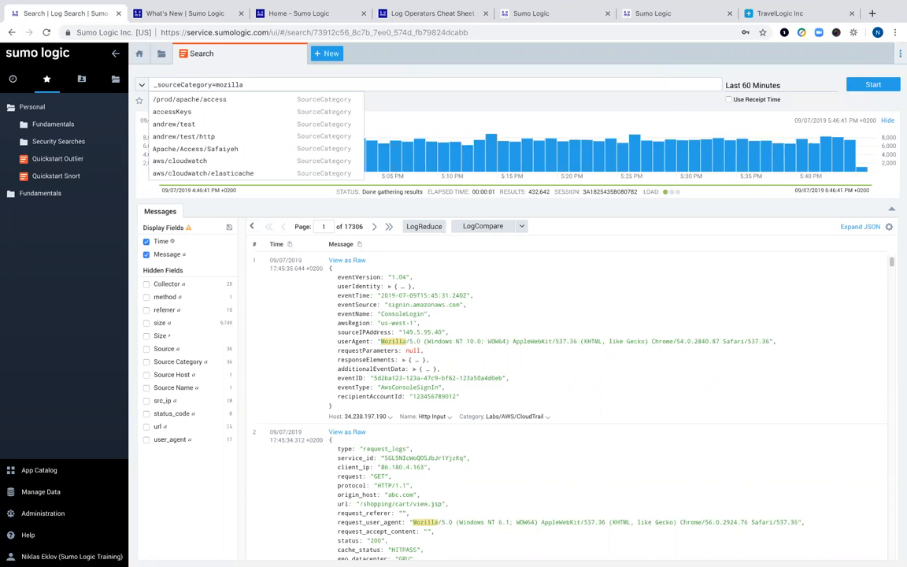
text(Labs/)
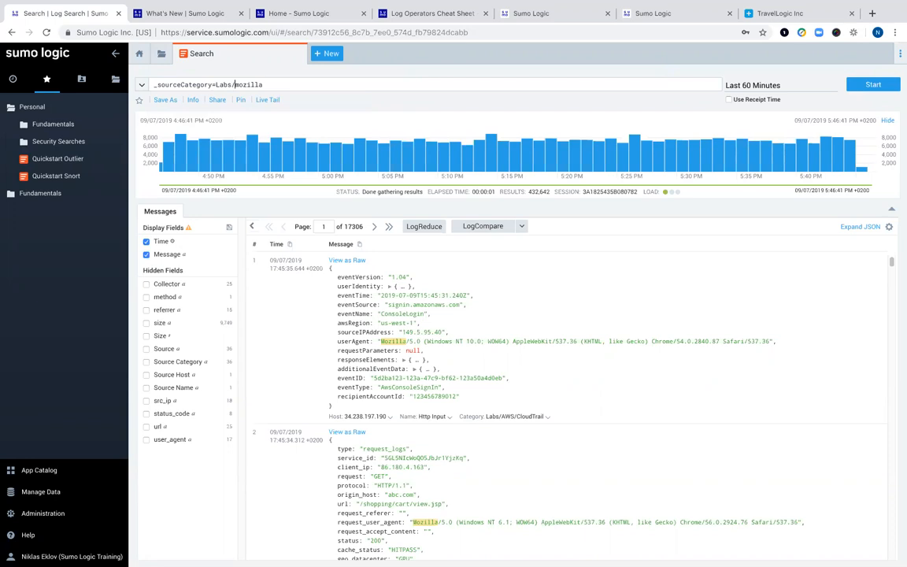
key(BackSpace)
text(*)
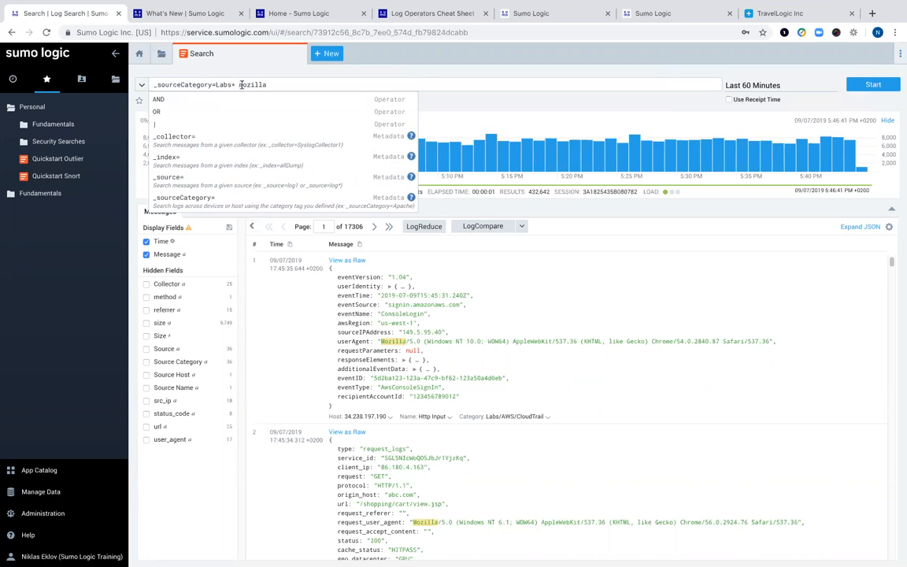
click(214, 84)
key(BackSpace)
key(BackSpace)
text(/)
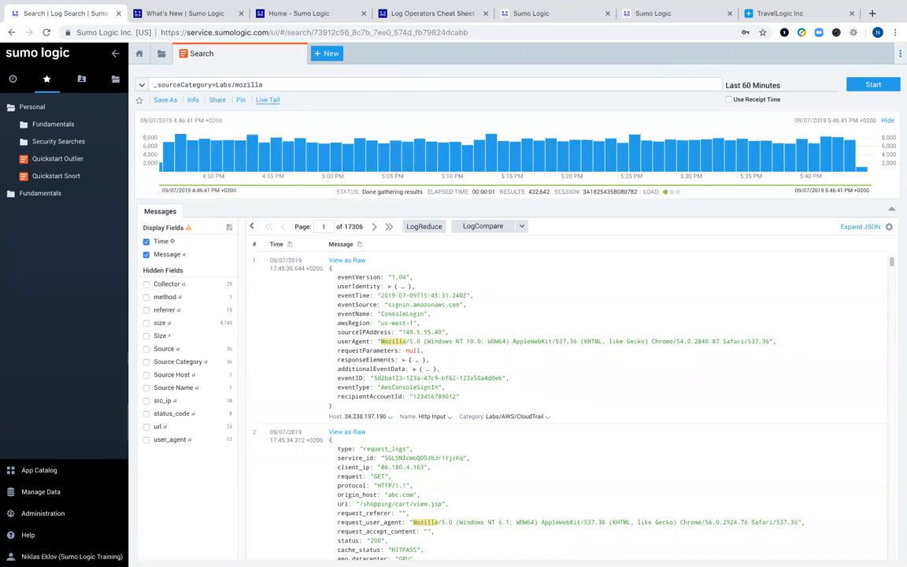
text(apache/access)
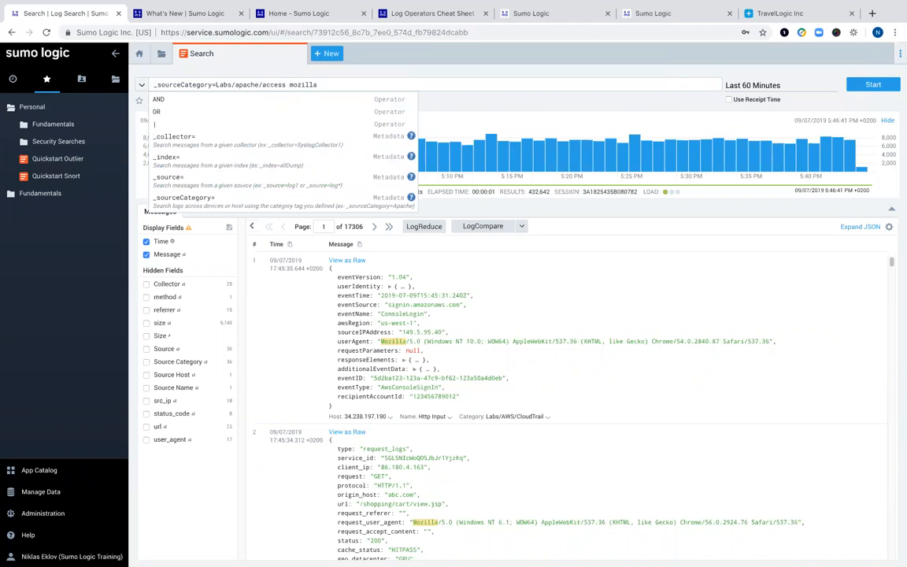
click(882, 87)
key(Return)
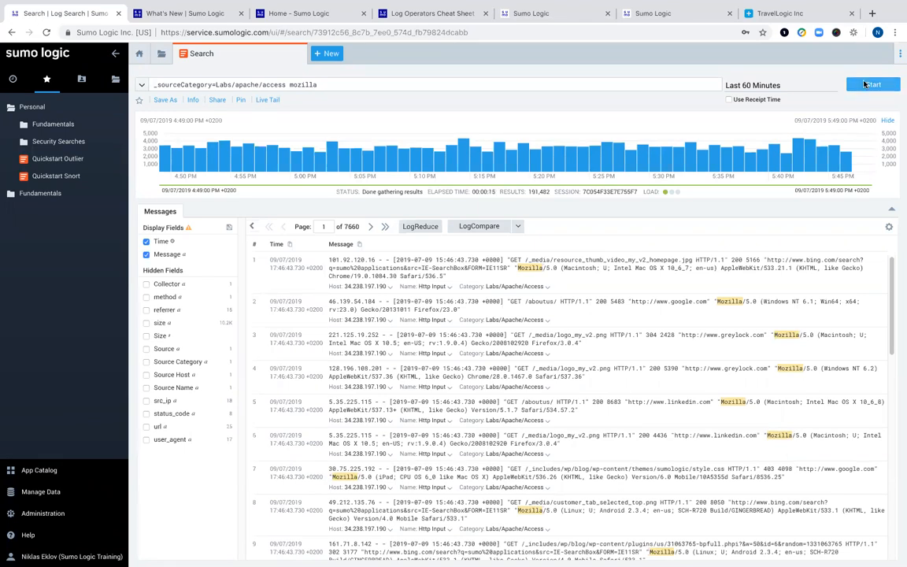
- Rerun the Apache access mozilla search over the Last 15 Minutes, returning 44,425 results
click(866, 84)
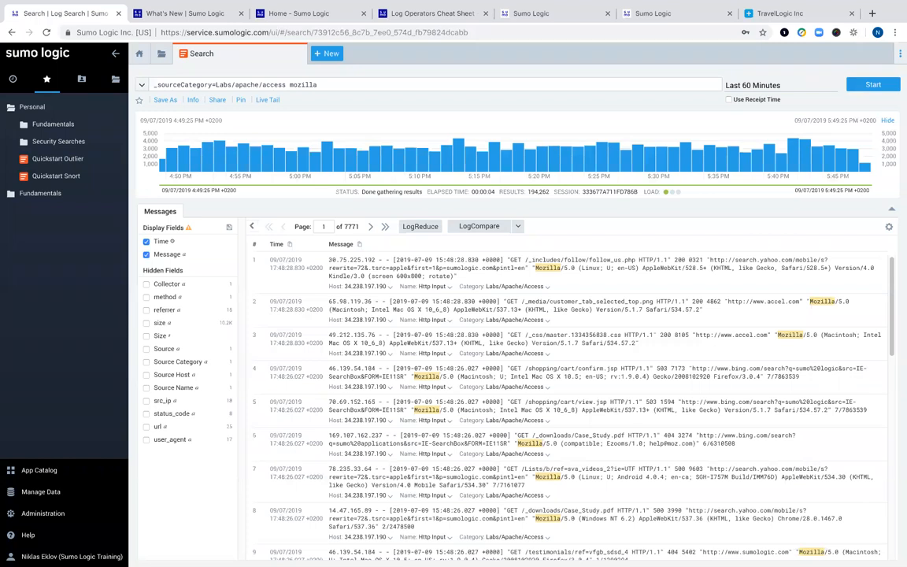
click(687, 81)
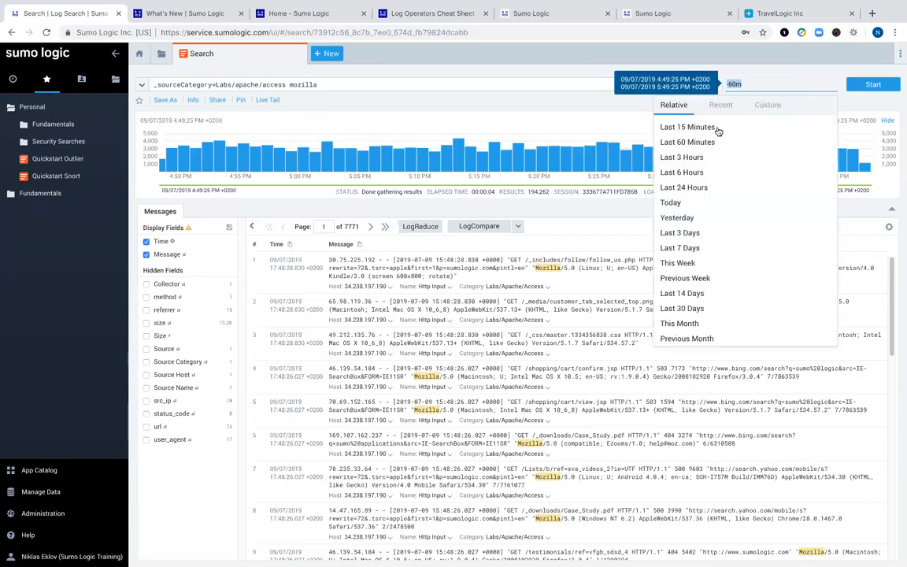
click(716, 130)
click(869, 85)
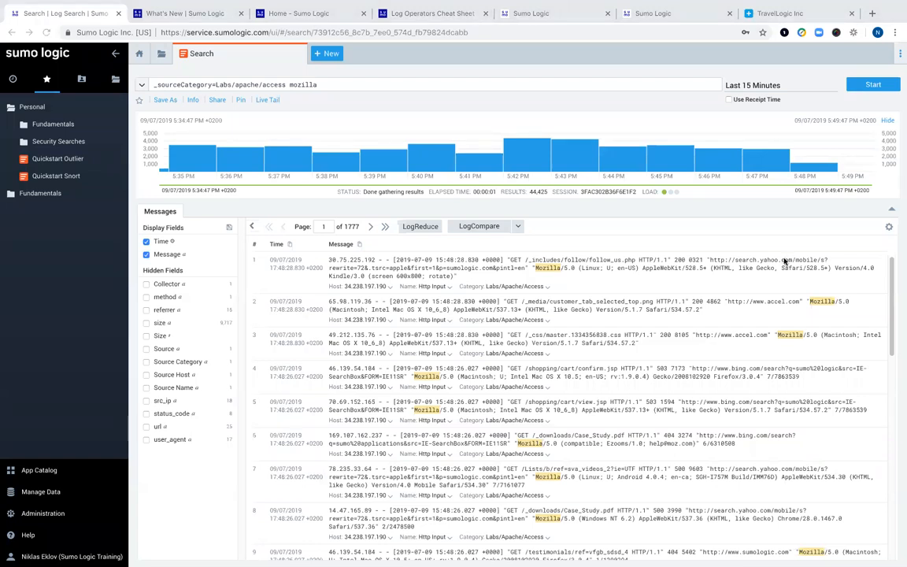
click(335, 87)
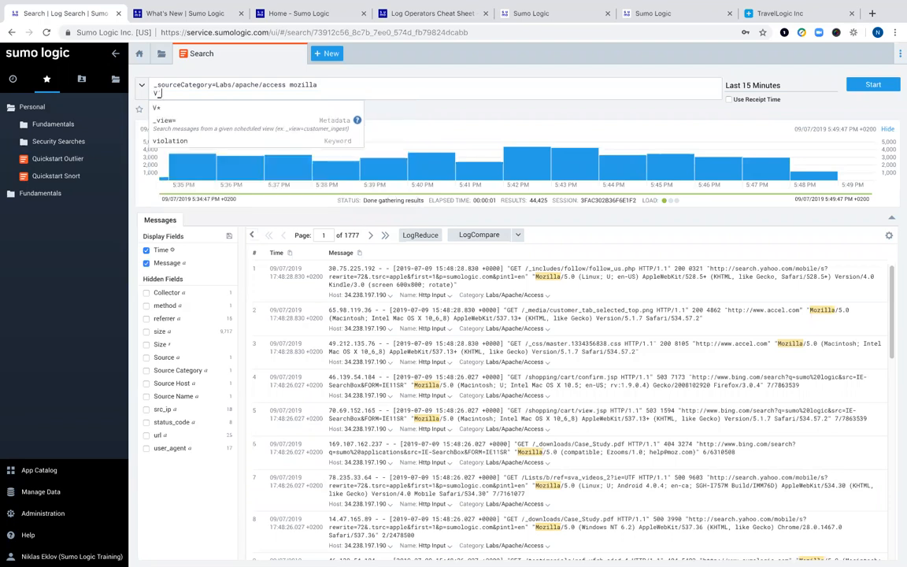
- Add a second query line, | parse regex capturing the leading IP address into src_ip
text(| parse regex "^(?<src_ip>\d{1,3}\.\d{1,3}\.\d{1,3}\.\d{1,3})")
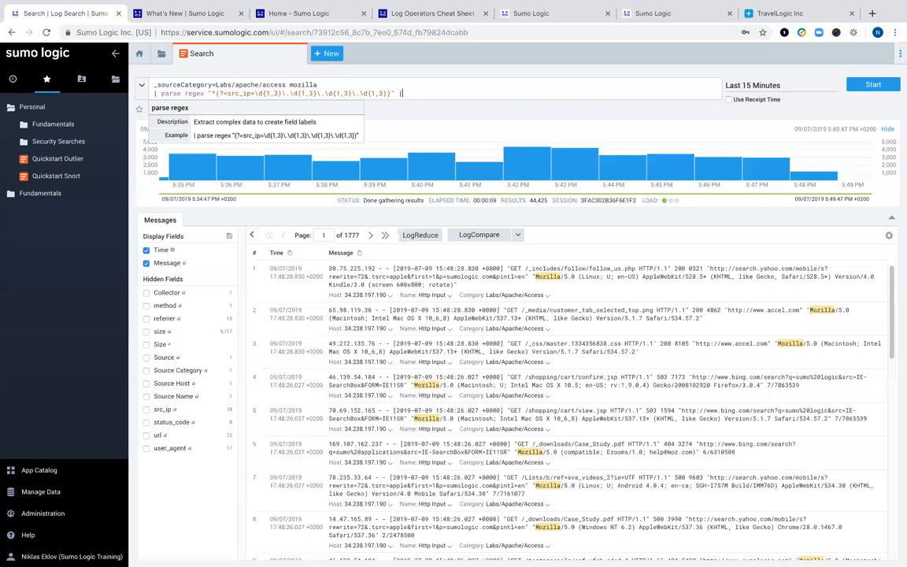
text(|)
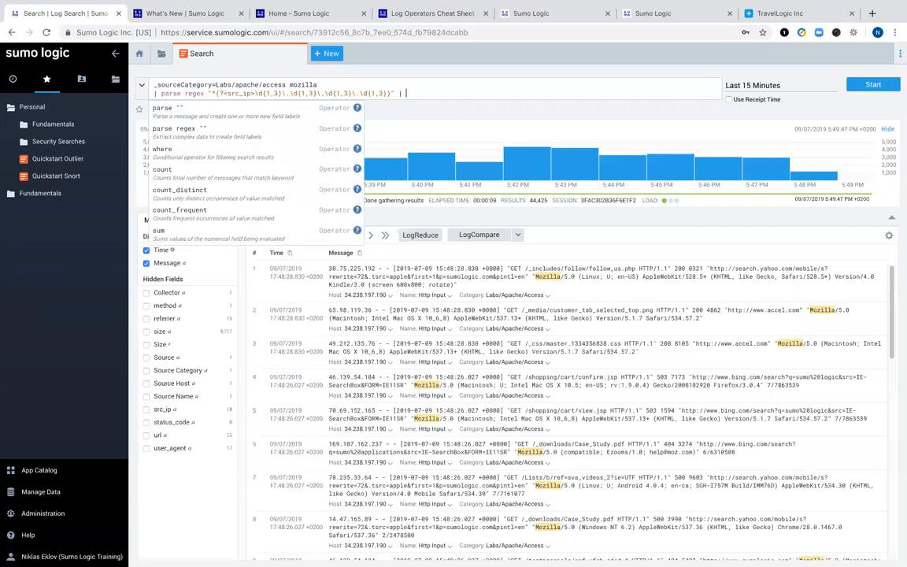
key(BackSpace)
key(BackSpace)
key(BackSpace)
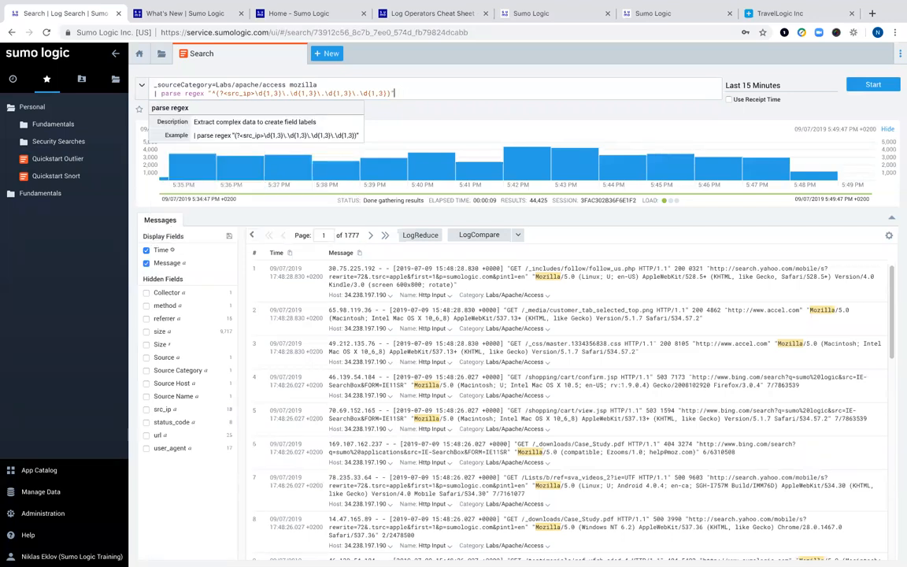
- Rerun the search with the parse line, then open a new blank Chrome tab
click(867, 85)
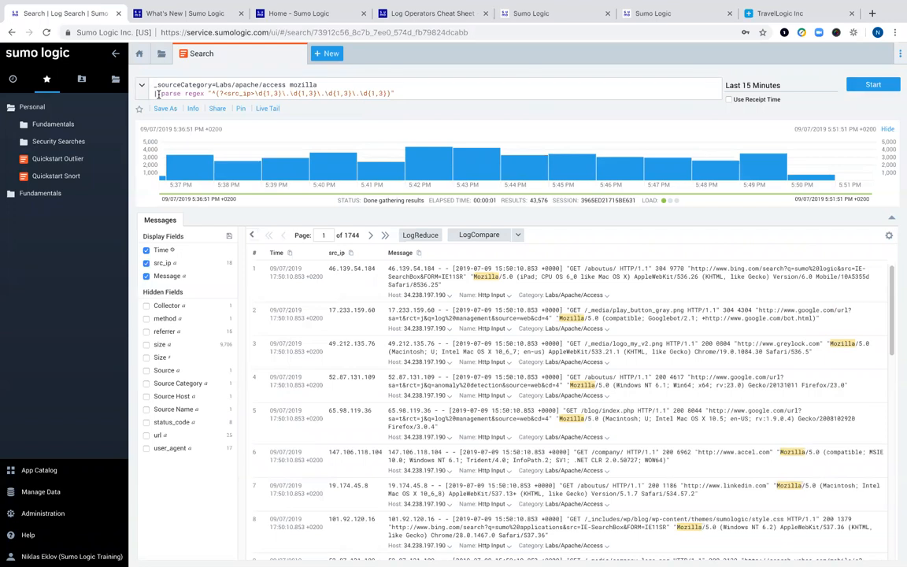
click(871, 14)
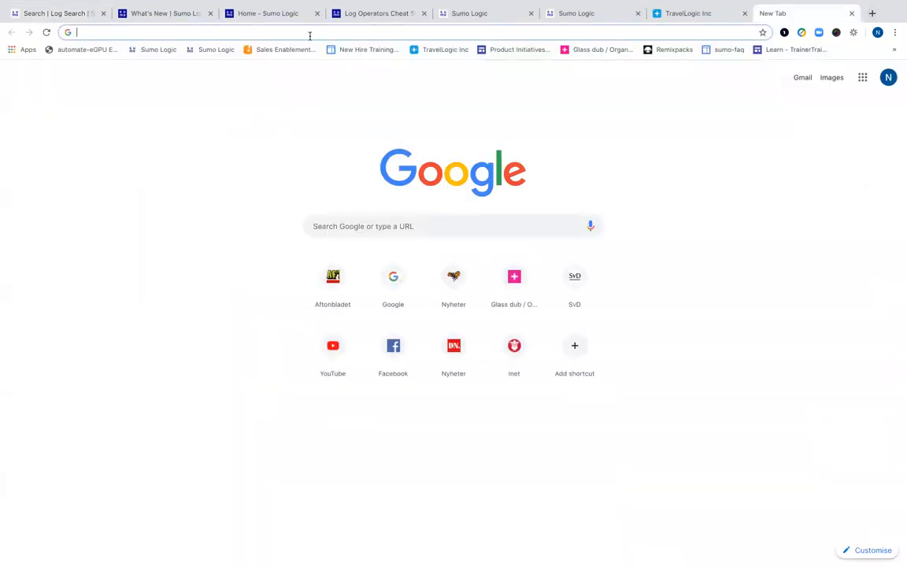
text(www.)
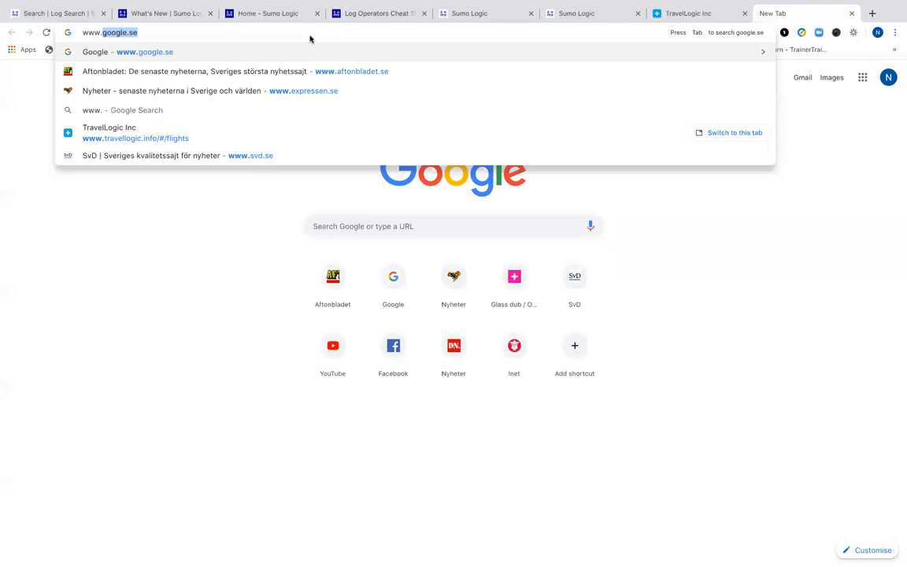
text(reg)
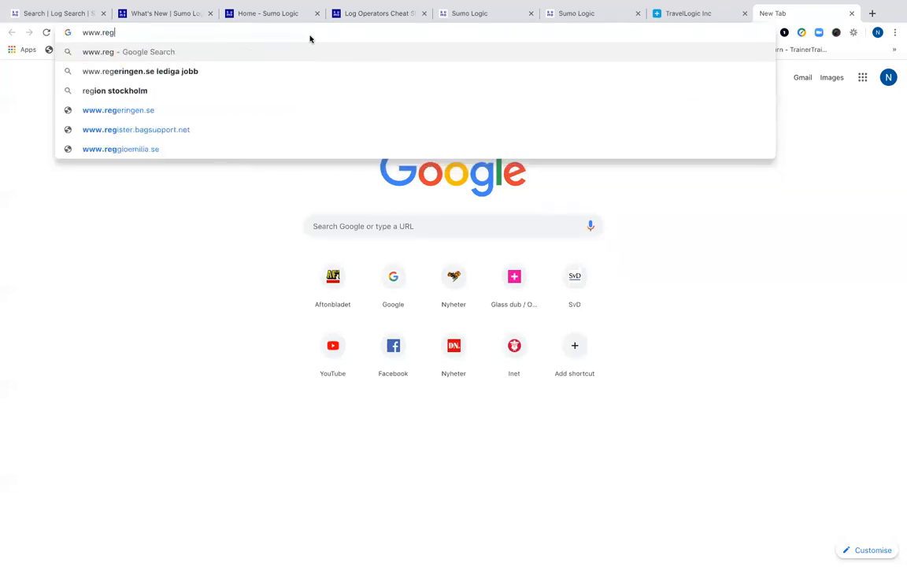
text(e)
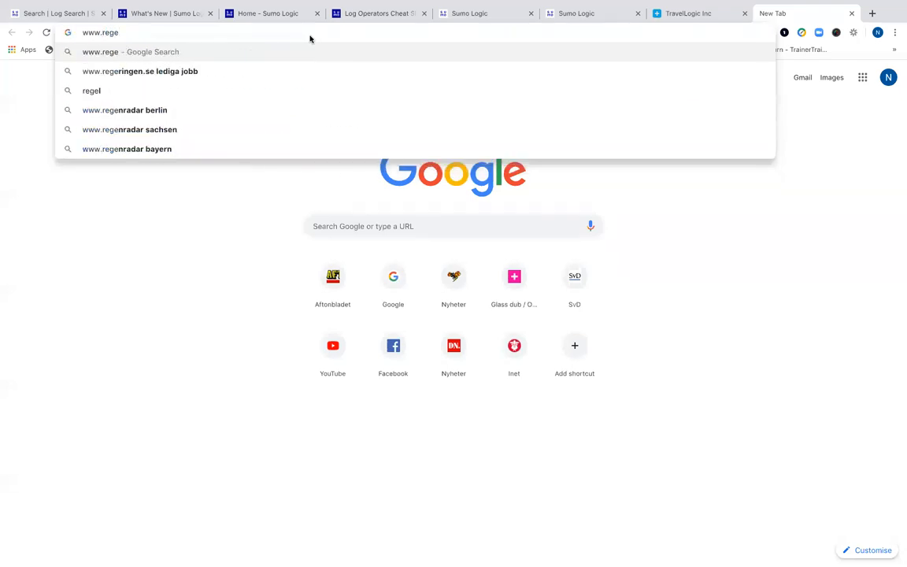
text(x101.com)
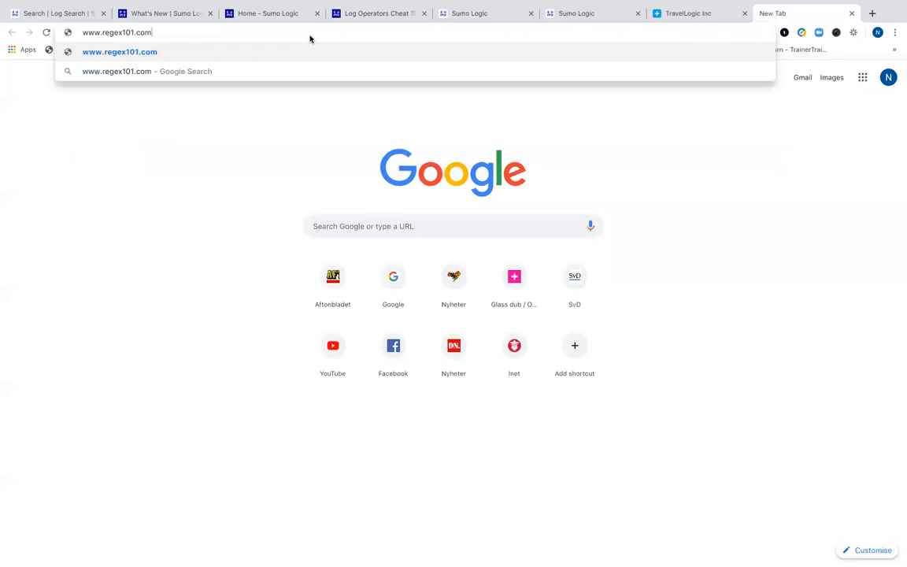
key(Return)
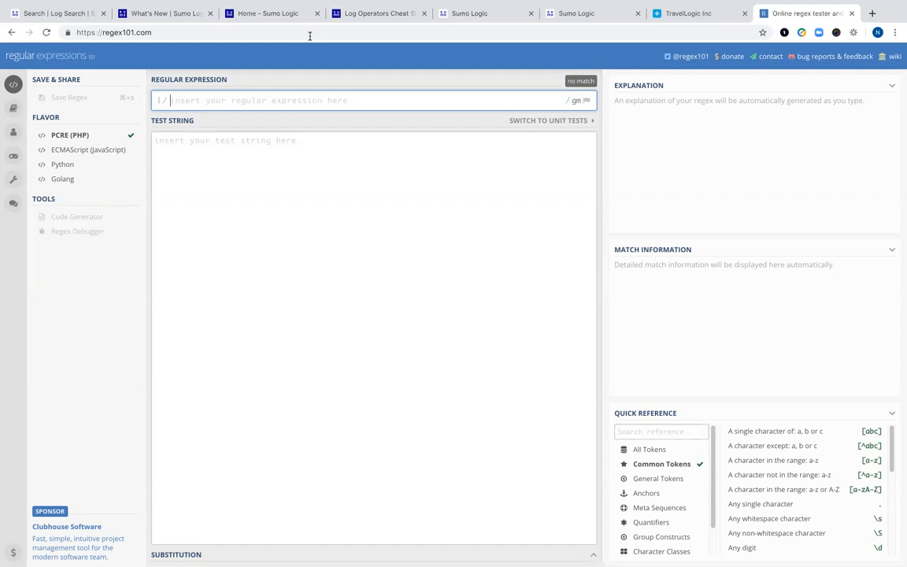
click(35, 17)
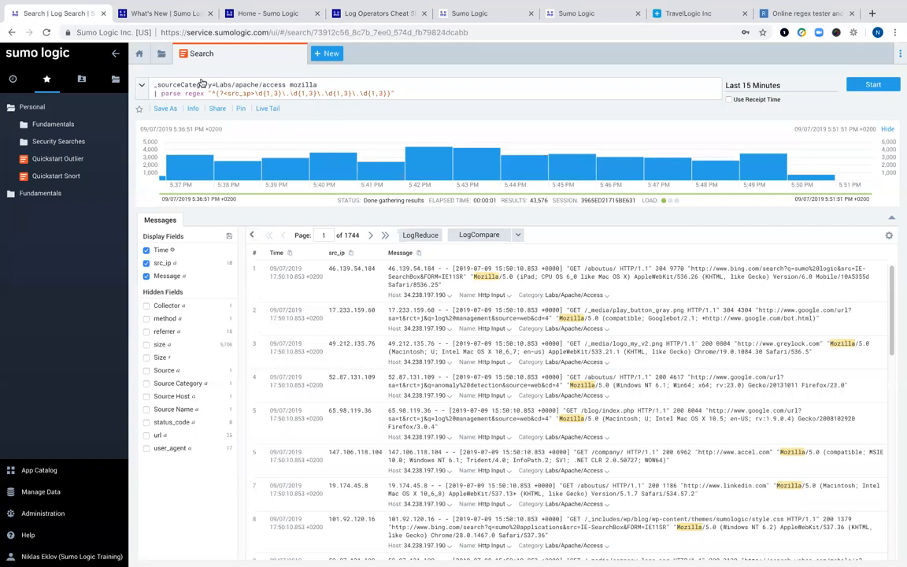
- Add a leading pipe, a ^ anchor and a ? to the parse regex line, checking src_ip values
click(155, 92)
text(|)
click(211, 92)
text(^)
drag(403, 92, 153, 94)
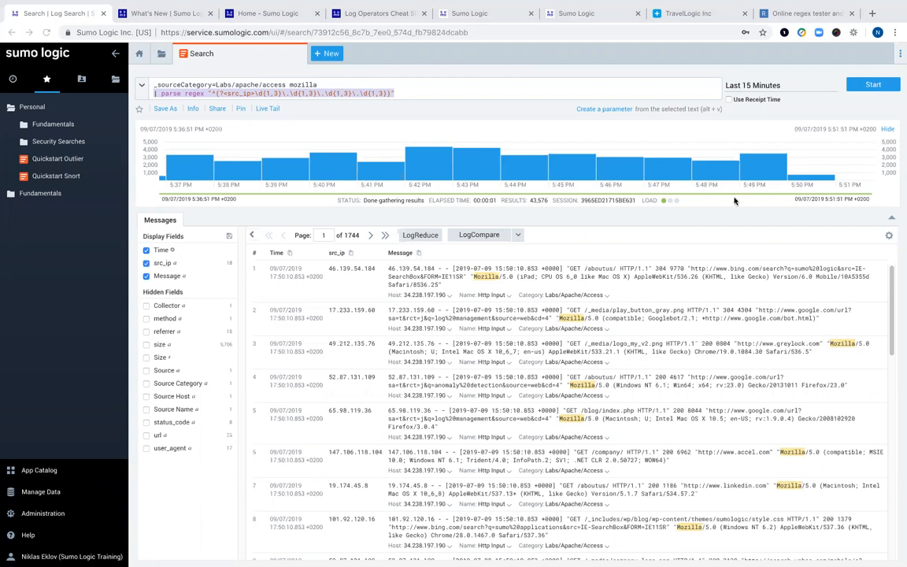
click(404, 93)
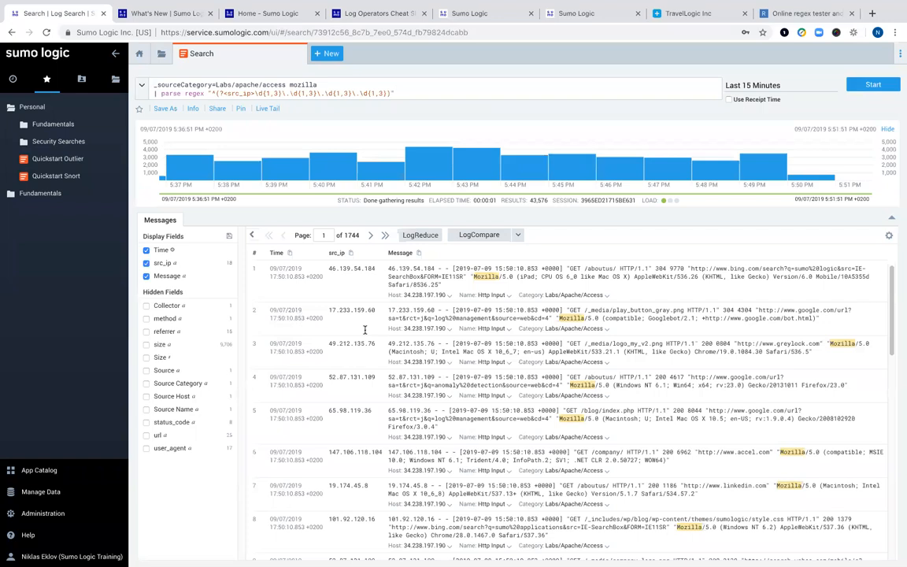
click(222, 93)
text(?)
drag(388, 270, 435, 272)
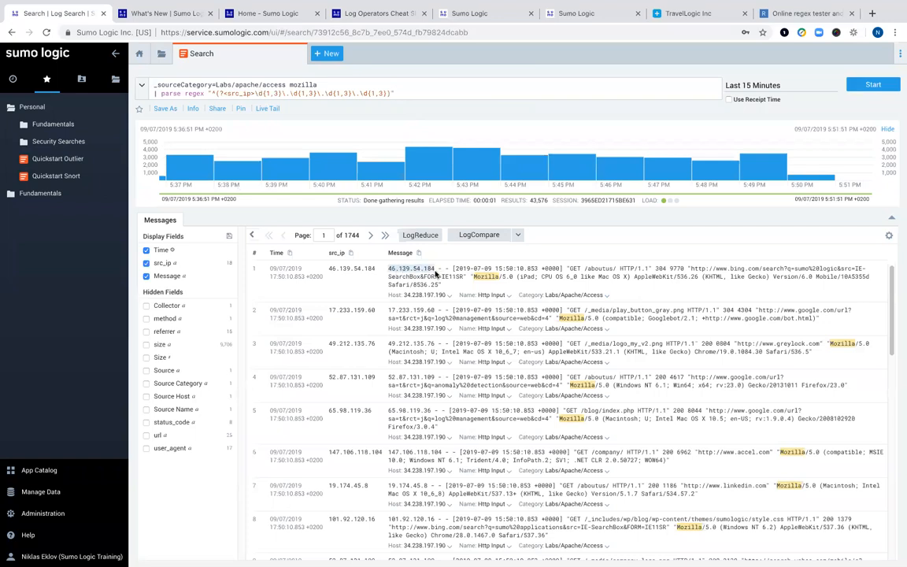
click(340, 257)
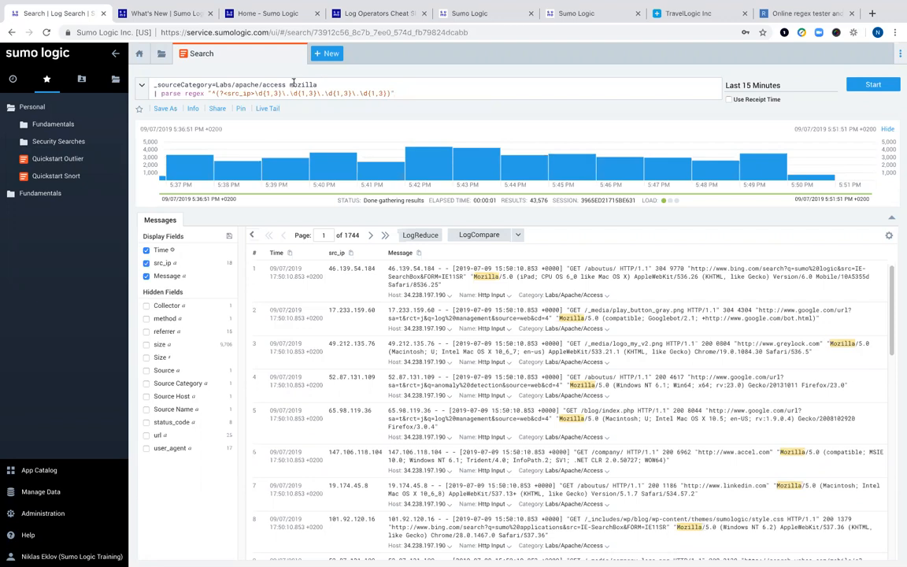
- Remove mozilla and the parse regex line, leaving _sourceCategory=Labs/apache/access, and rerun the search
drag(289, 84, 449, 94)
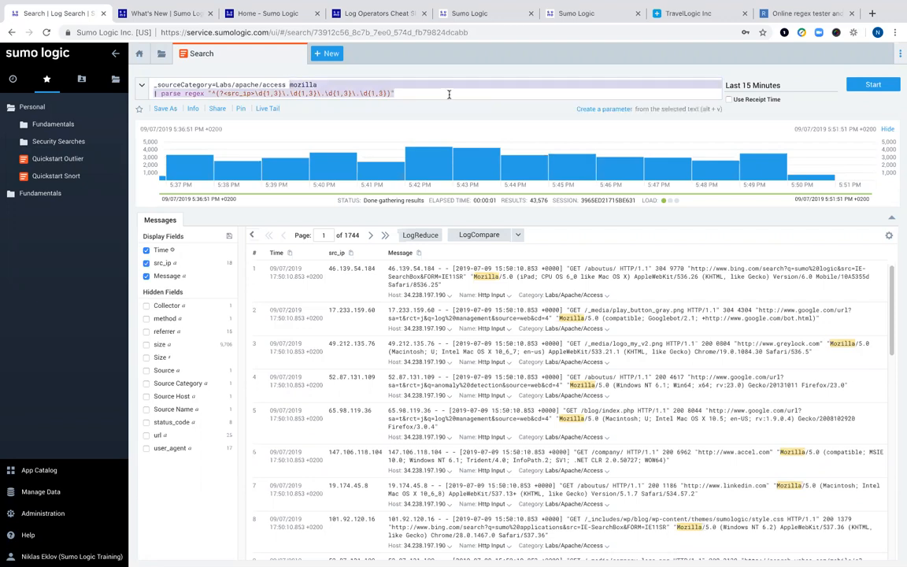
key(BackSpace)
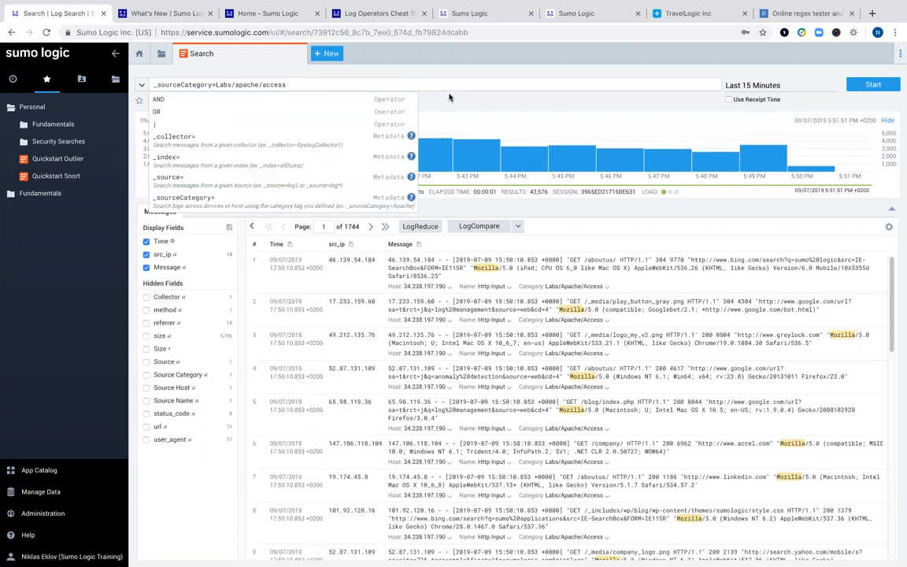
key(BackSpace)
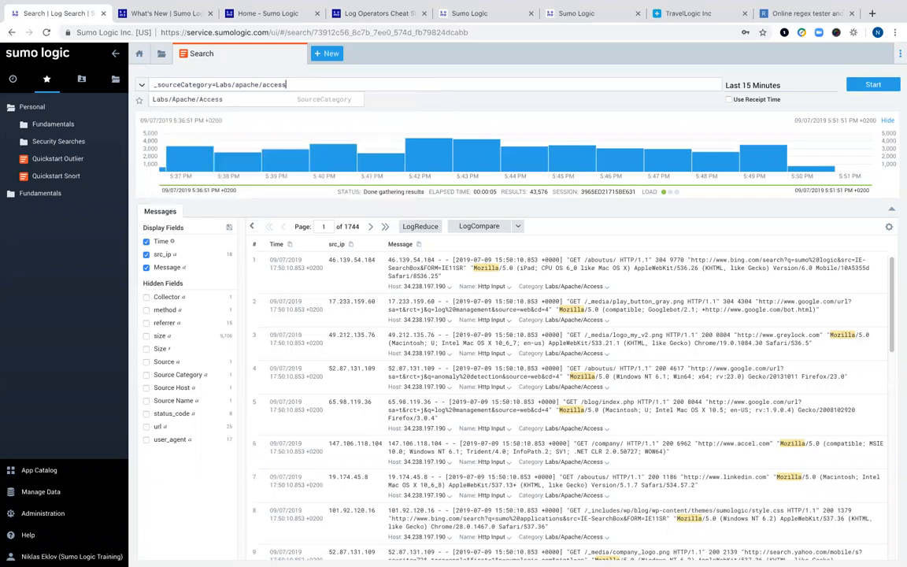
click(869, 85)
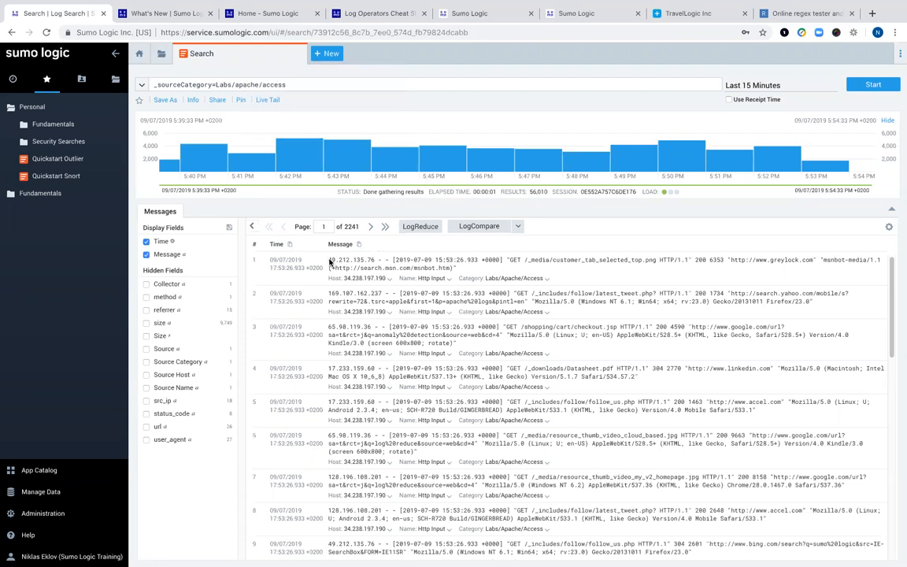
- Select the full log message text of the second result row
drag(329, 260, 397, 255)
click(402, 245)
drag(329, 294, 781, 302)
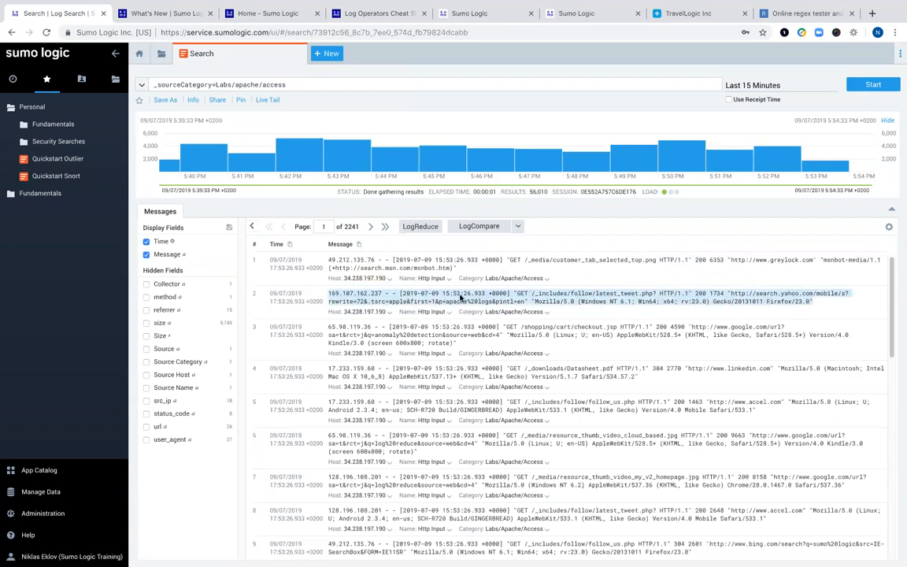
- Parse the selected message, extracting the IP as ip_address and the timestamp as timestamp
right_click(461, 297)
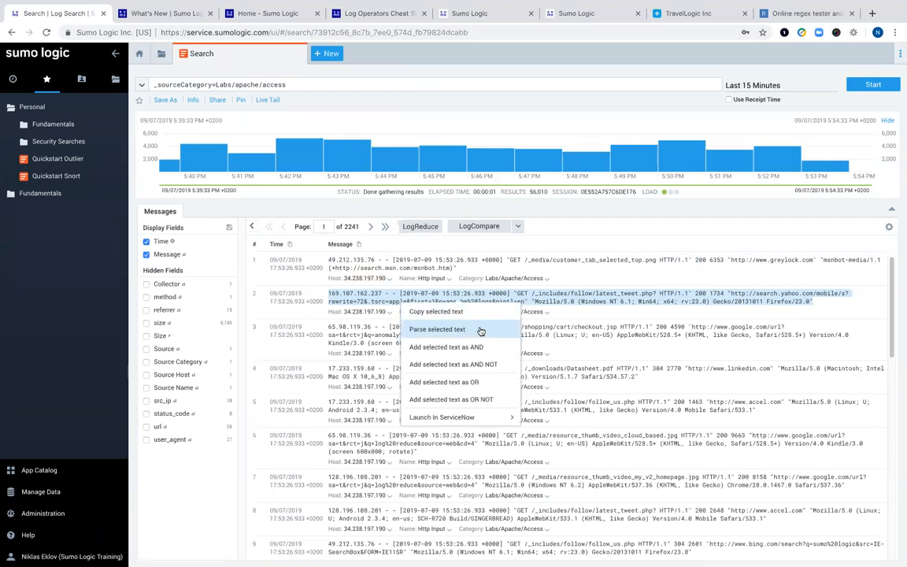
click(480, 330)
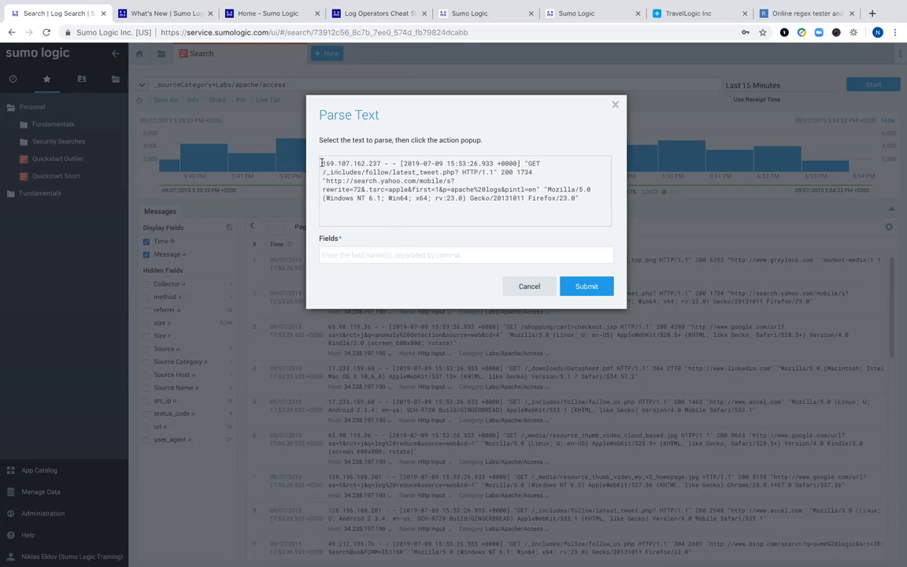
drag(321, 163, 381, 164)
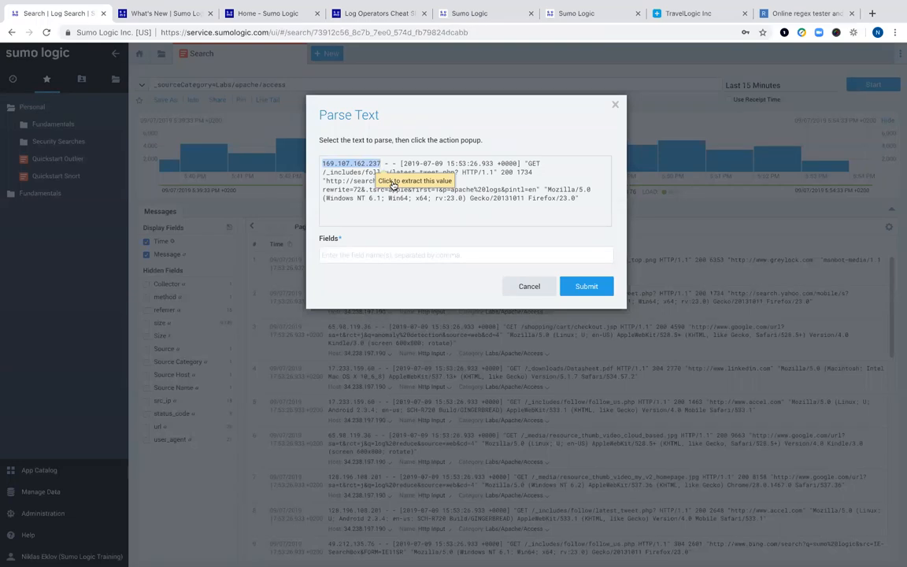
click(392, 183)
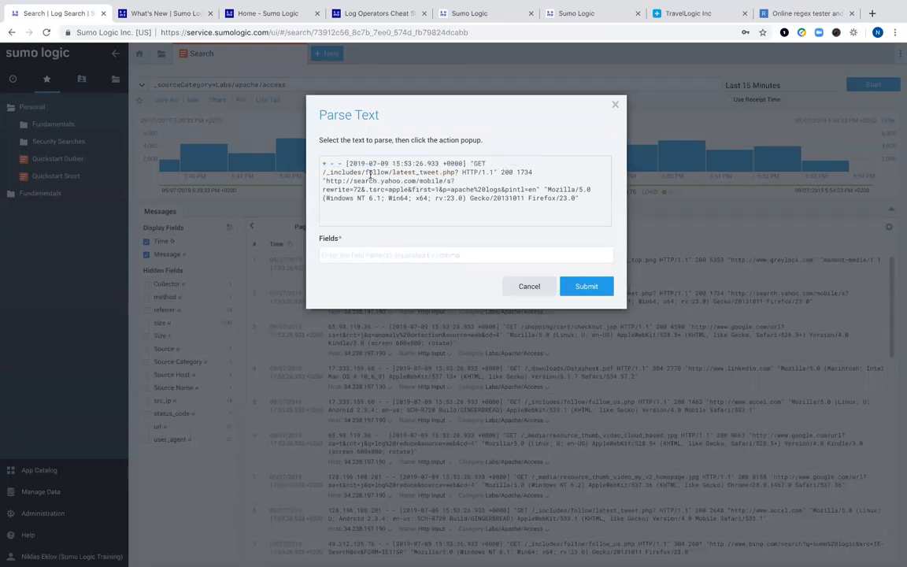
click(390, 254)
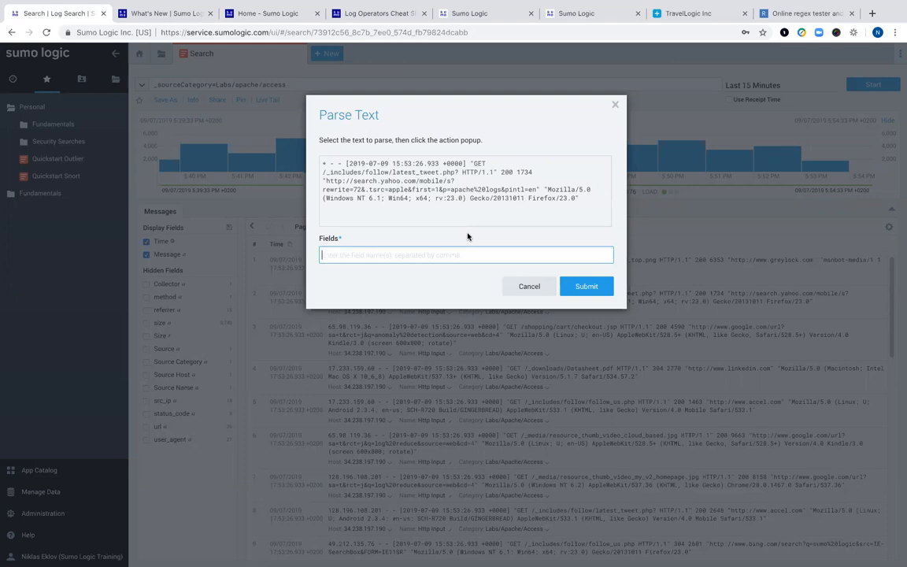
text(ip_address,)
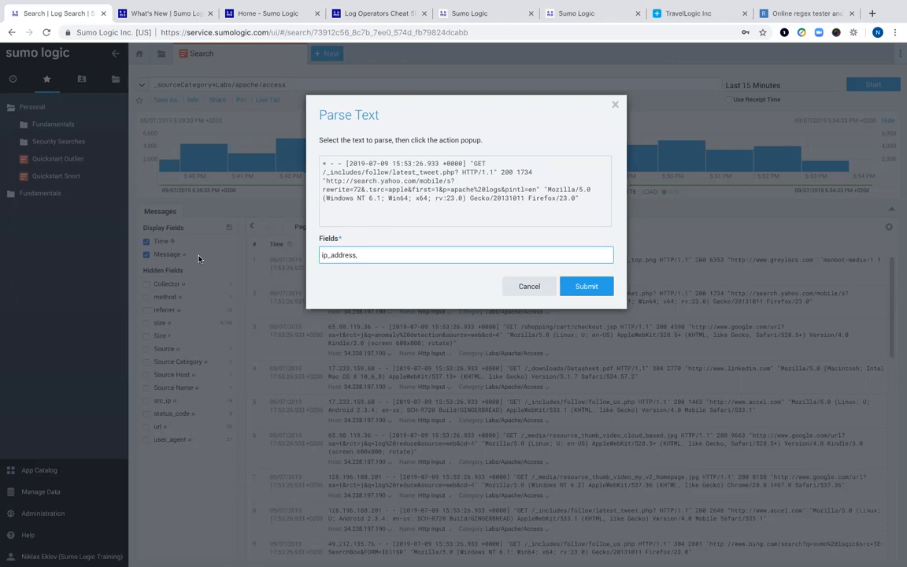
drag(348, 166, 463, 163)
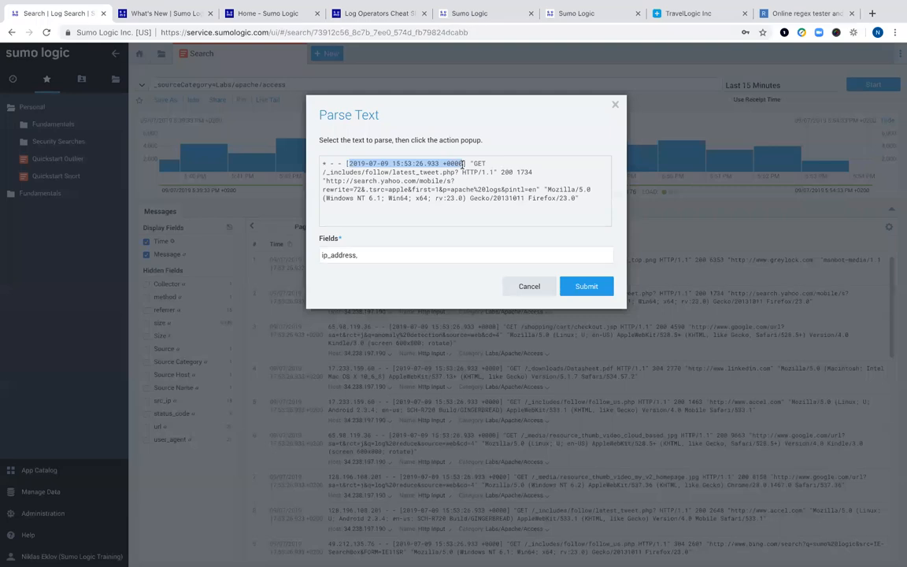
click(479, 183)
click(374, 258)
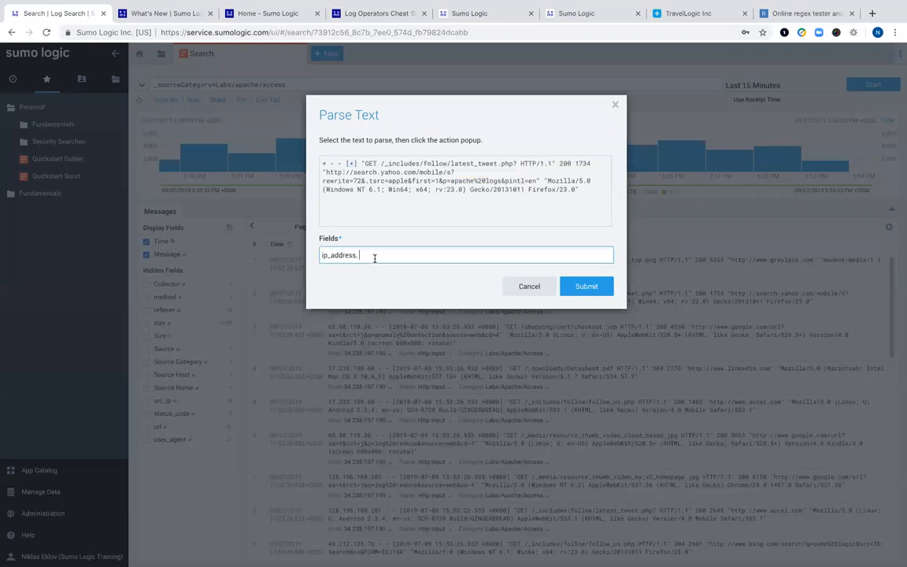
text(timestamp,)
- Extract the request through HTTP/1.1 as url and the status 200 as status_code
drag(383, 164, 550, 165)
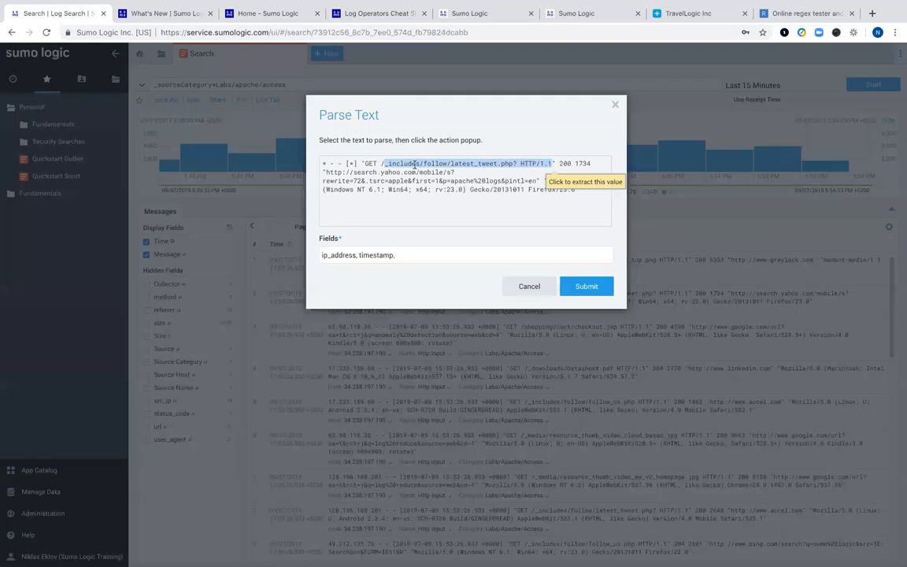
click(380, 163)
drag(380, 163, 552, 165)
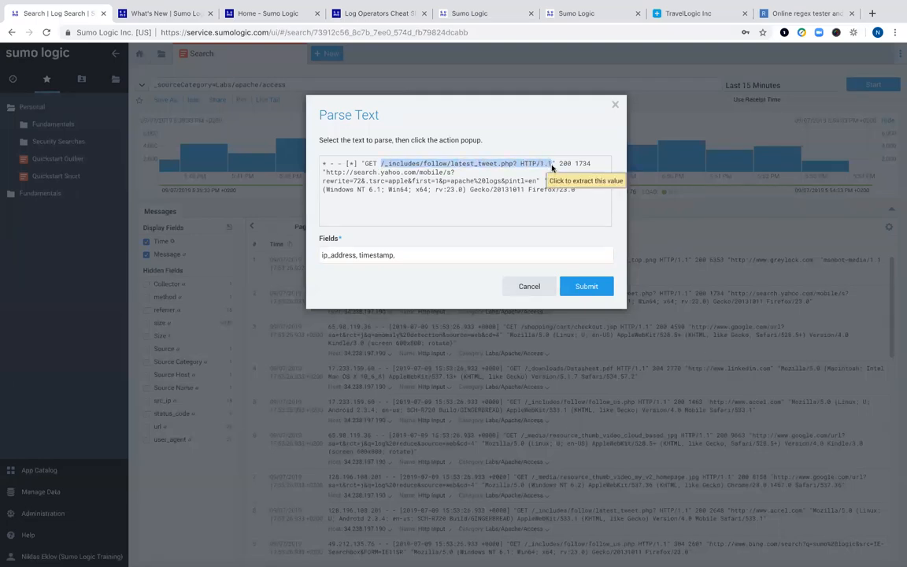
click(562, 177)
click(444, 253)
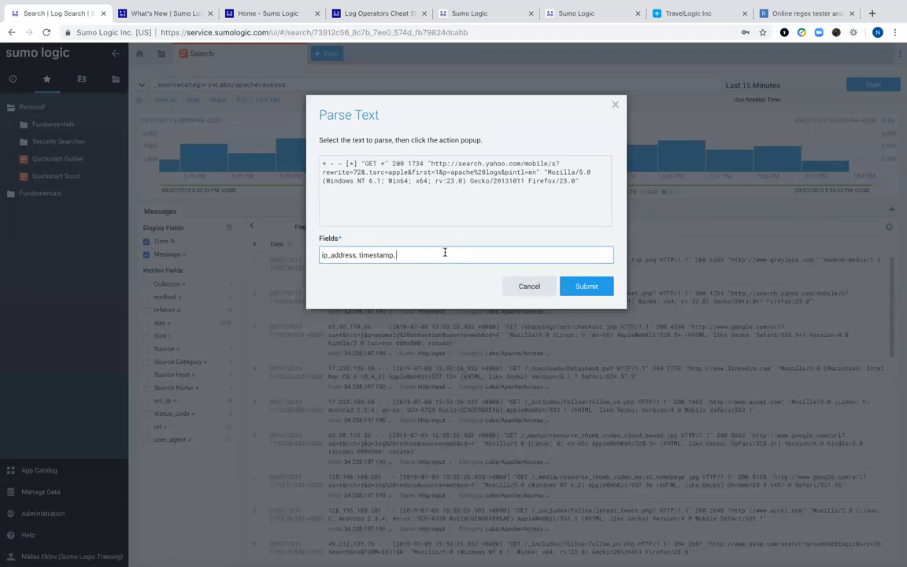
text(url)
text(,)
double_click(399, 163)
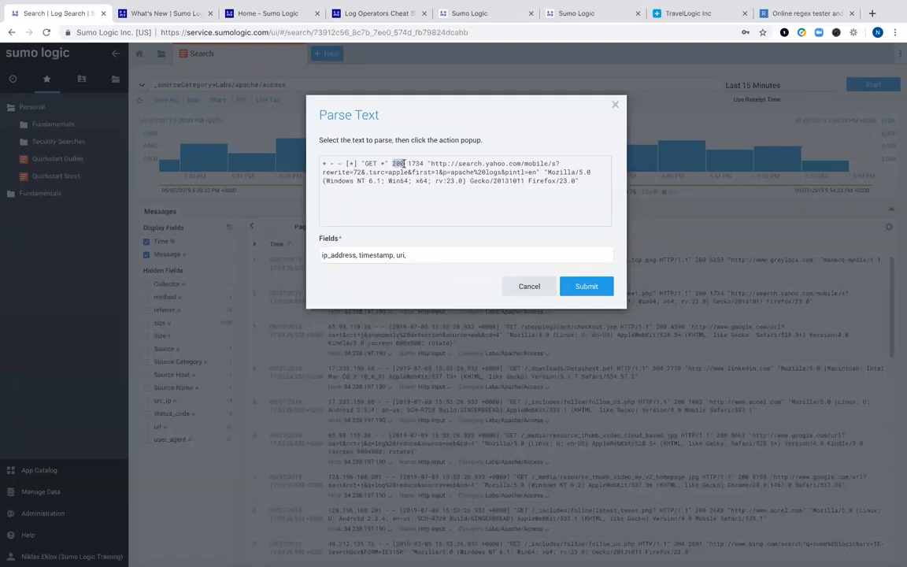
click(413, 200)
click(425, 256)
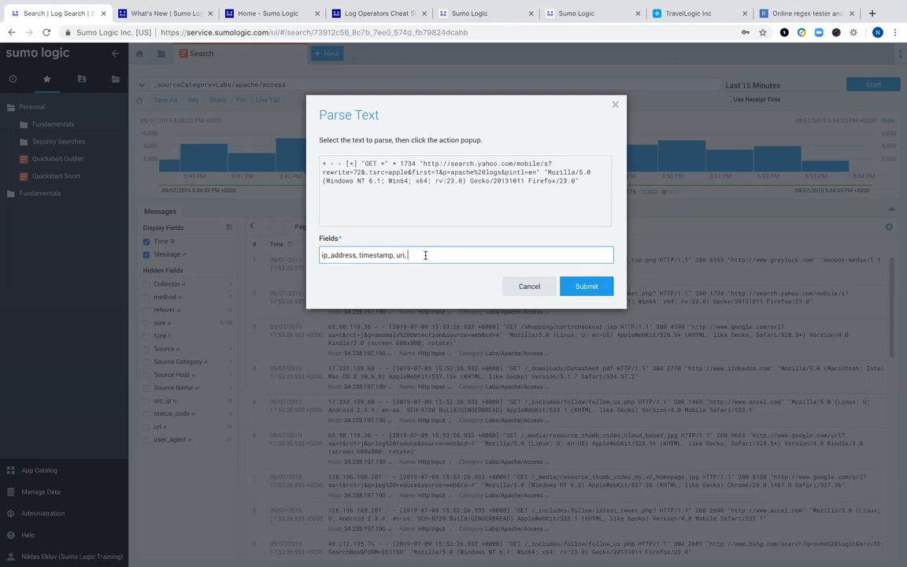
text(status_code,)
- Turn the response size 1734 into a wildcard field named size
click(404, 163)
double_click(404, 163)
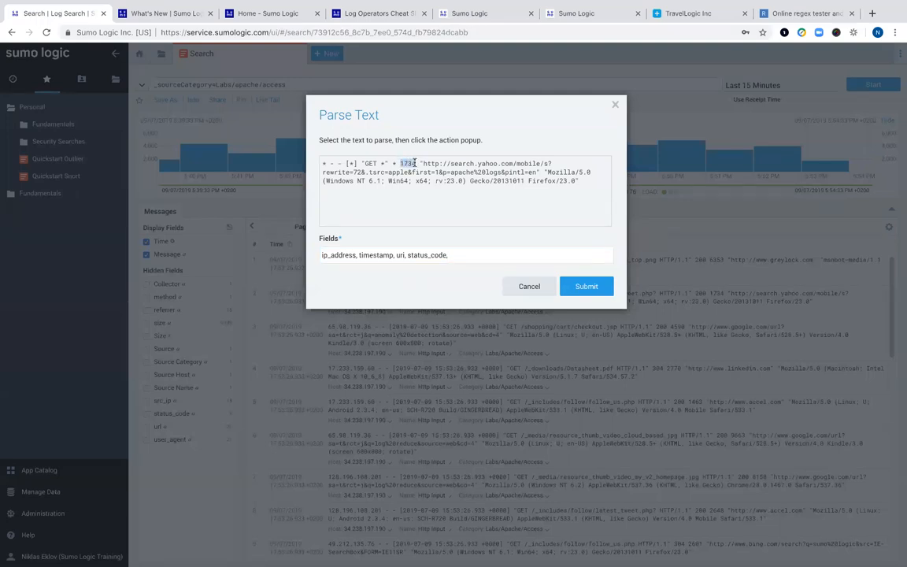
click(425, 179)
click(462, 255)
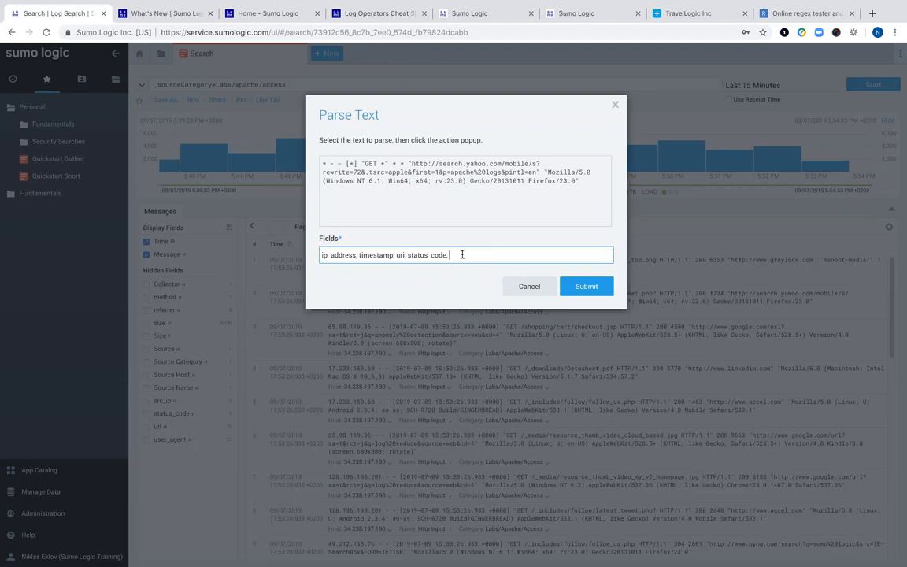
text(size,)
- Extract the Mozilla user-agent string as ua and add the parse pattern to the query
drag(547, 170, 578, 181)
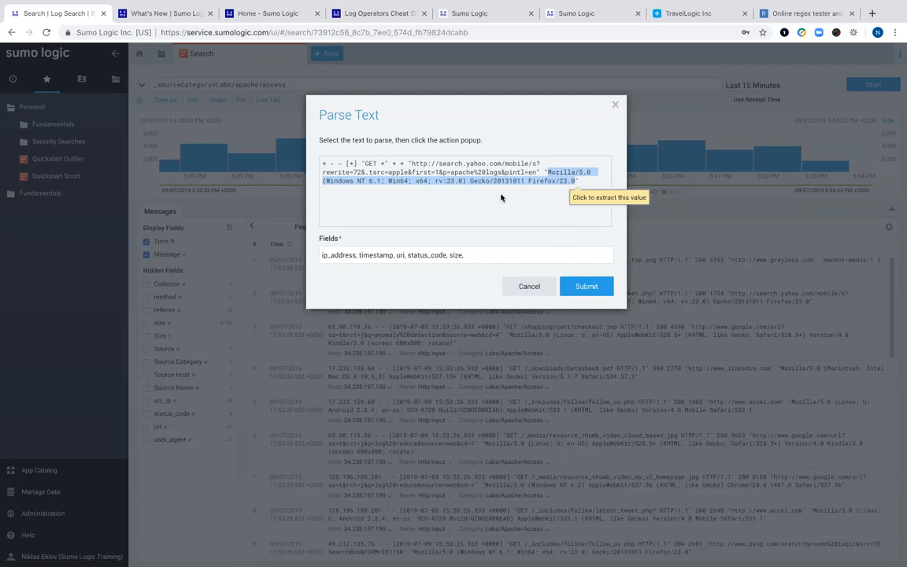
click(600, 198)
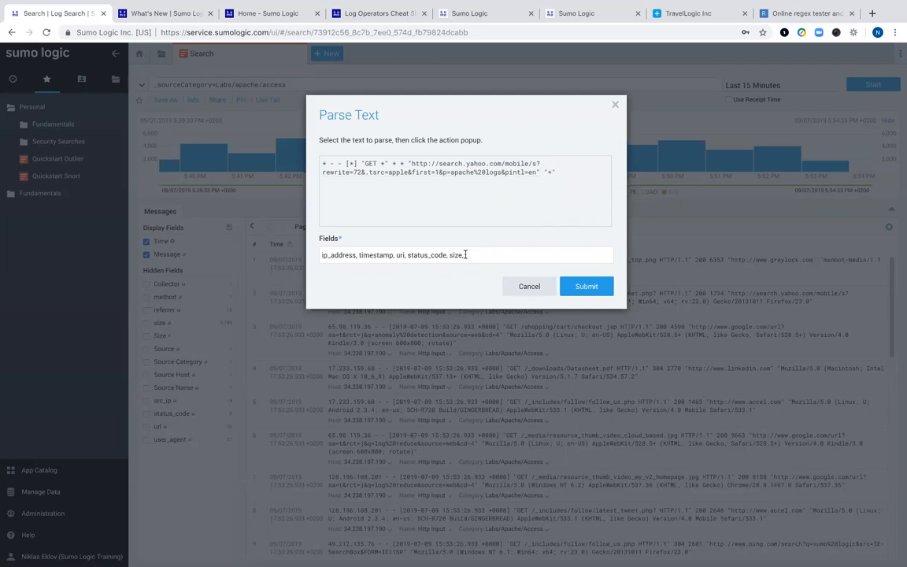
click(477, 257)
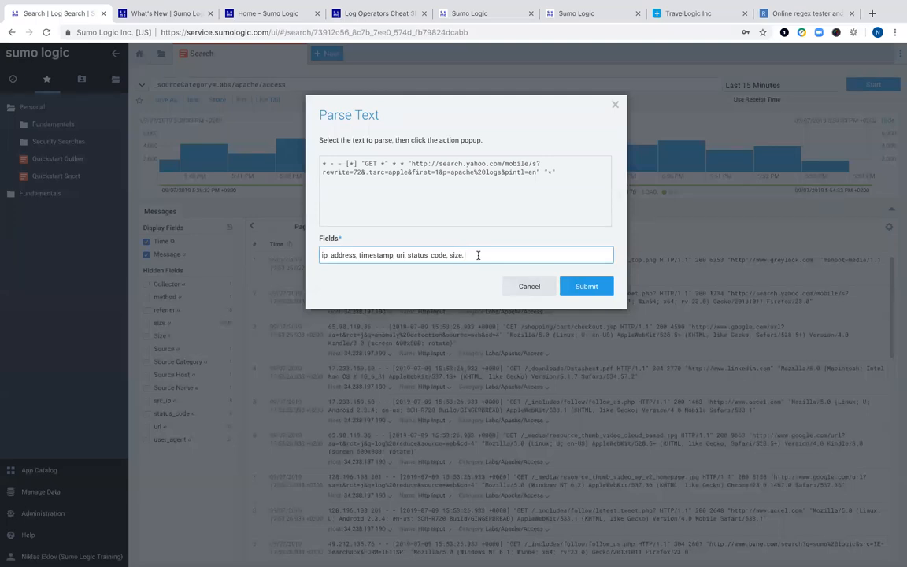
text(ua)
click(586, 286)
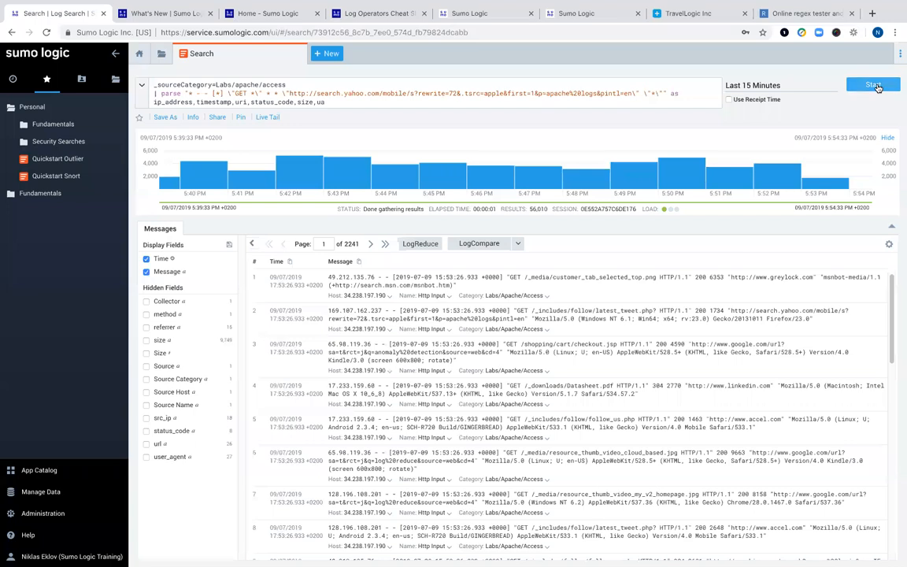
- Run the parse search and scroll the Messages table to inspect ip_address, size, status_code, ua and uri columns
click(876, 84)
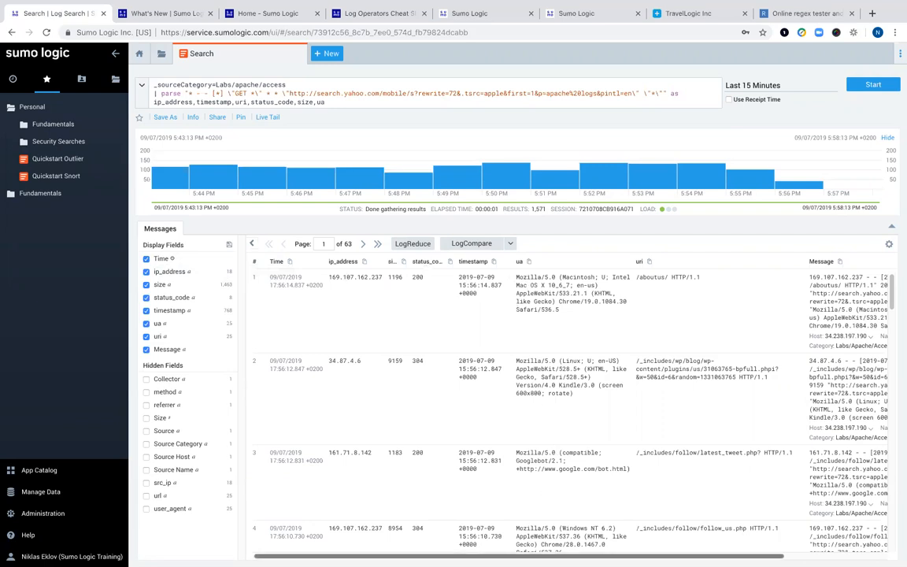
scroll(672, 548, right, 5)
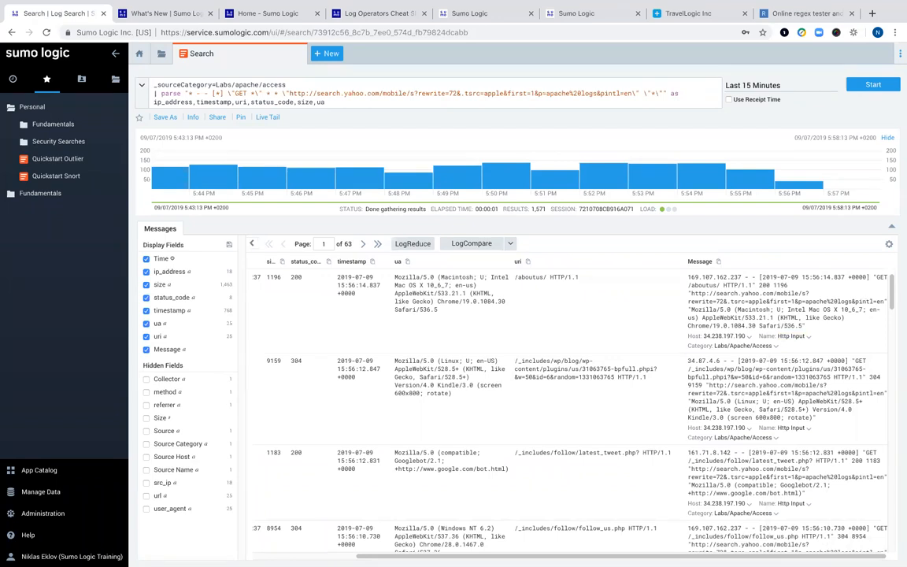
scroll(551, 472, left, 5)
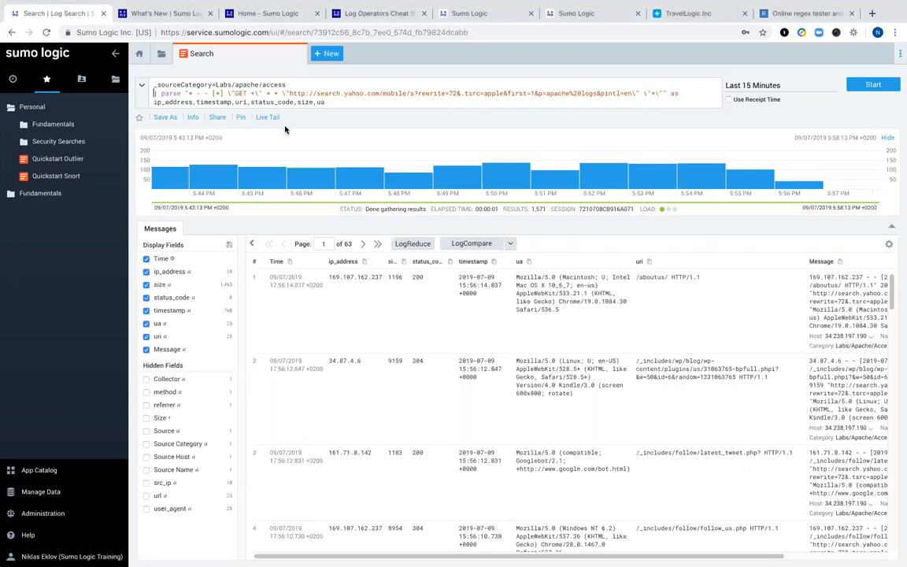
- Comment out the parse line with // and rerun, returning 51,598 raw Apache messages
text(//)
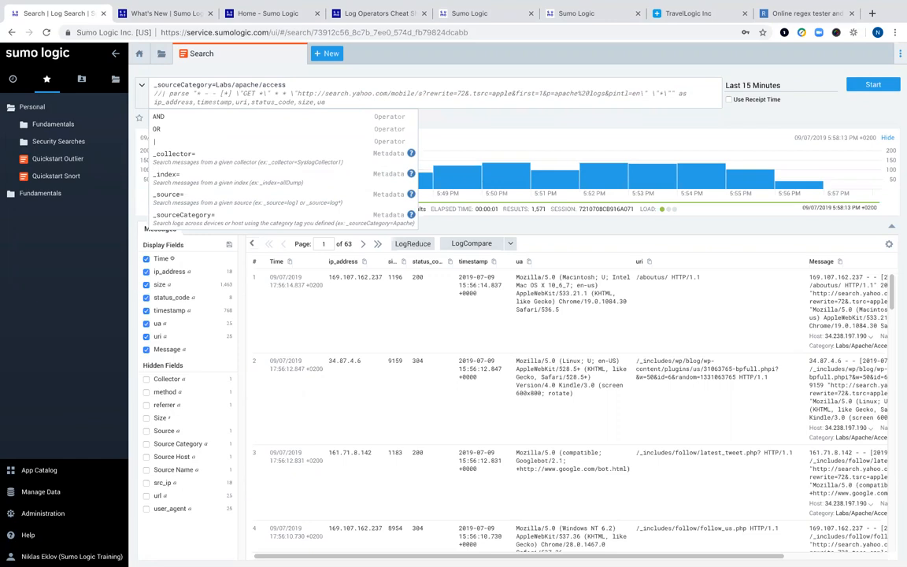
key(Return)
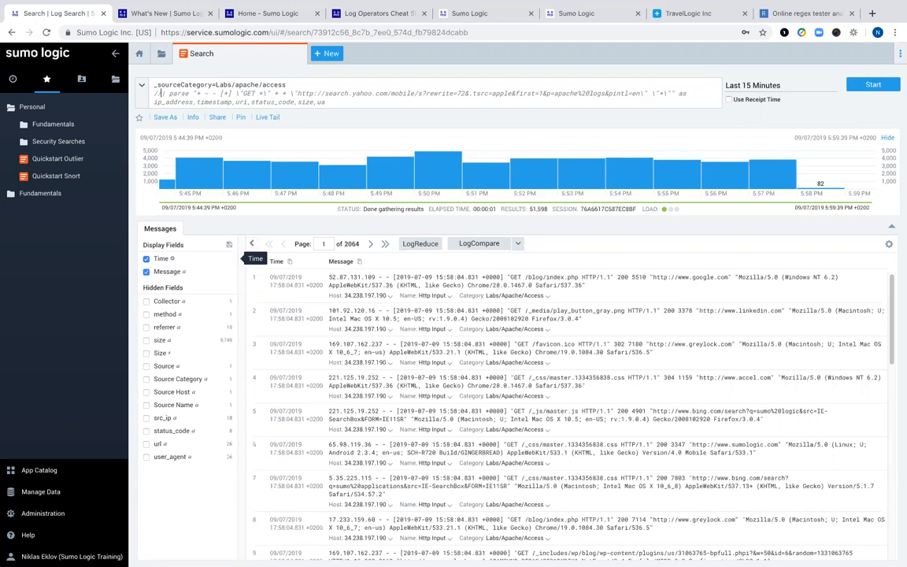
mouse_move(334, 551)
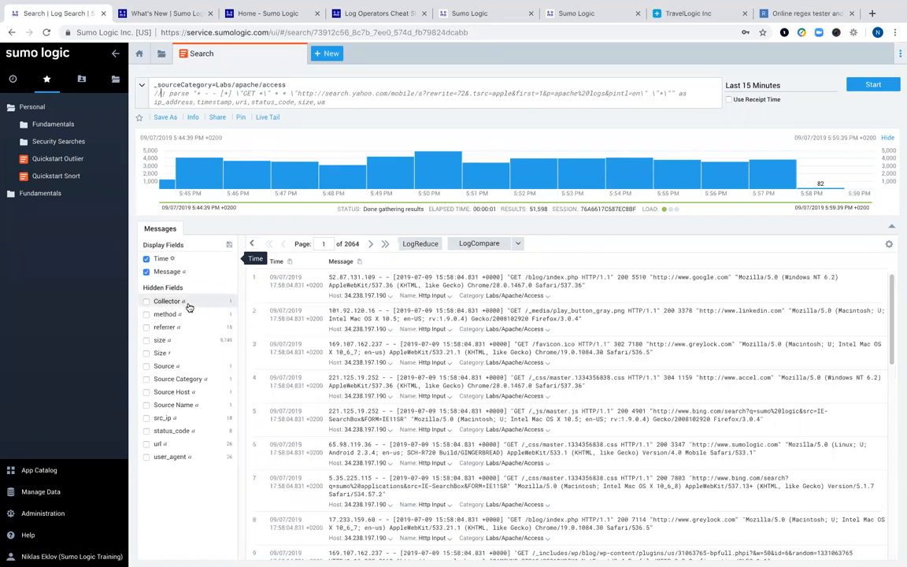
- Display Collector as a results column and hide Message, leaving only Time and Collector
click(146, 304)
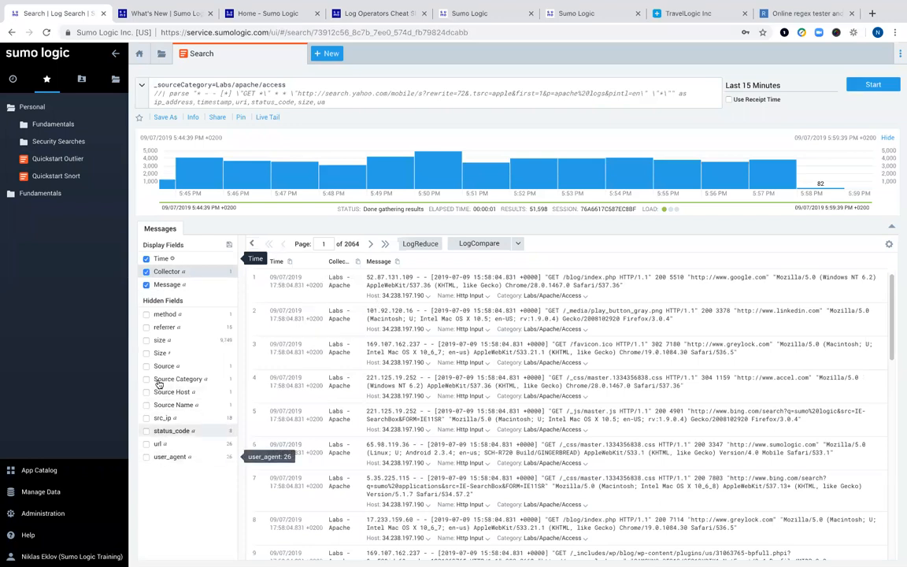
click(146, 285)
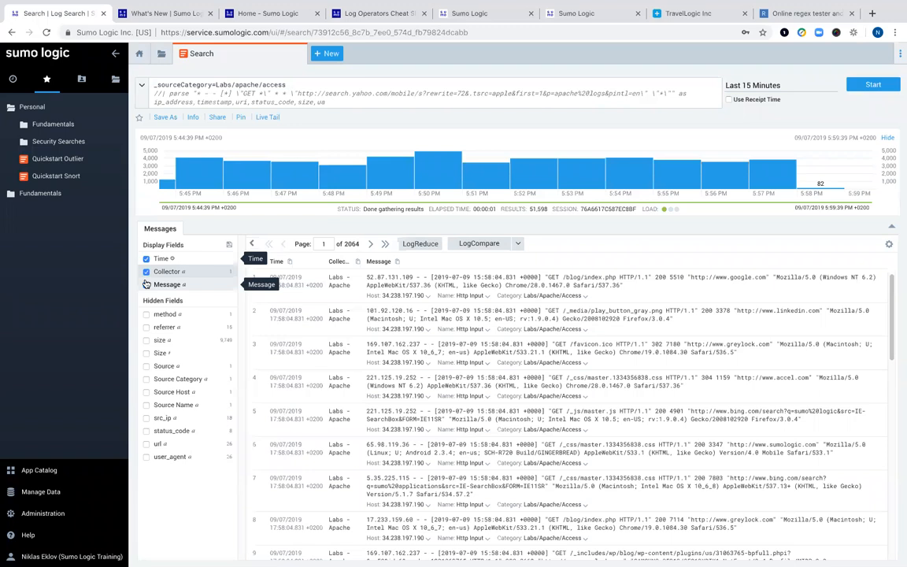
click(146, 286)
click(147, 286)
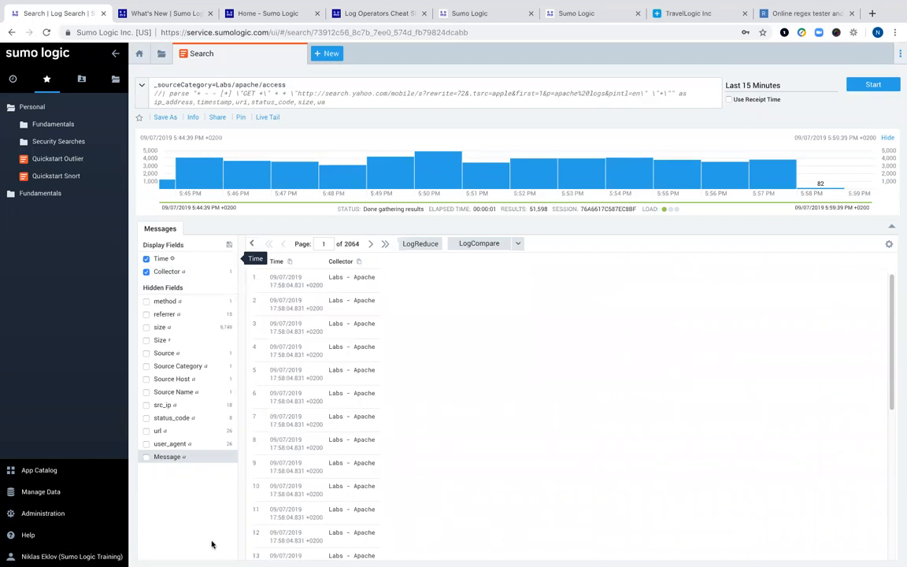
click(63, 494)
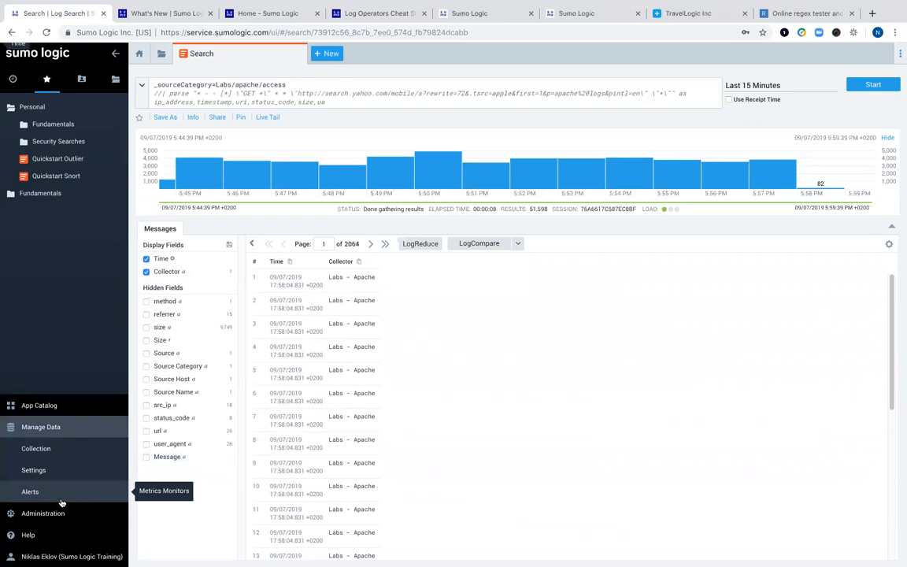
- Navigate Manage Data to reach the Field Extraction Rules page listing six existing rules
click(31, 449)
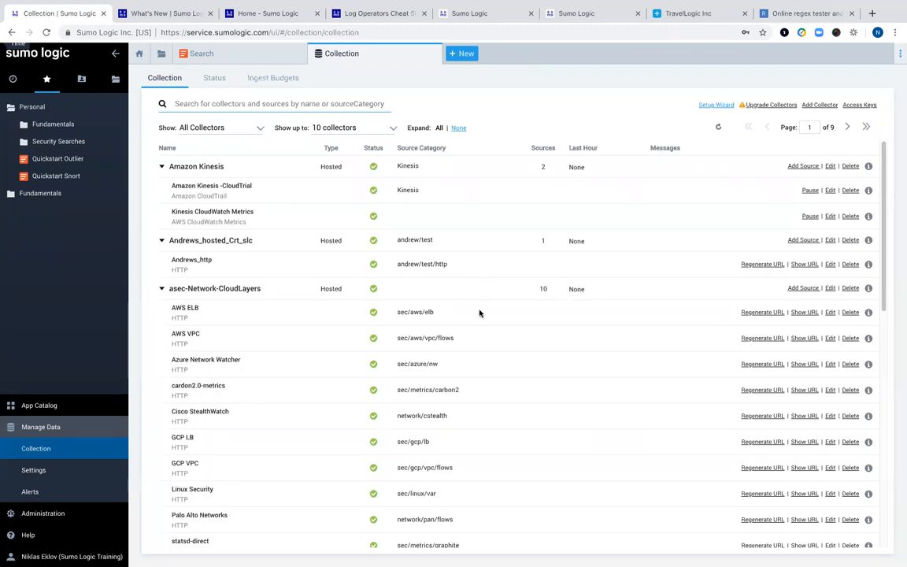
click(43, 427)
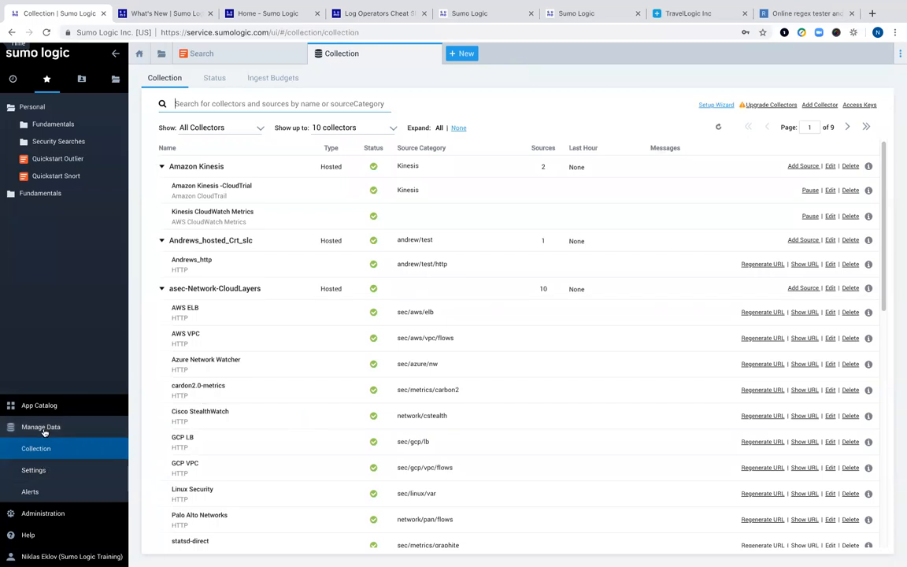
click(53, 499)
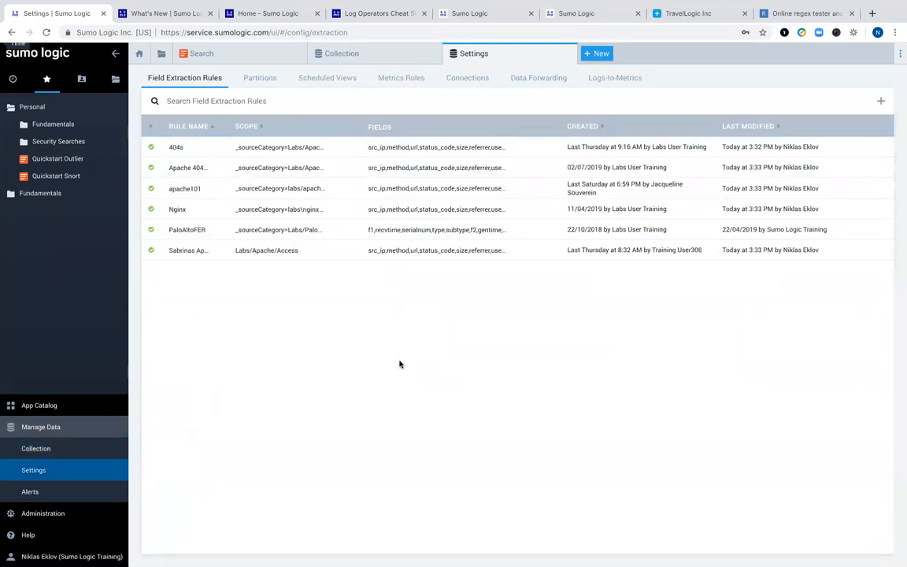
- Start a new field extraction rule named 'Apache Logs' with scope _sourcecategory=labs/apache/access
click(882, 104)
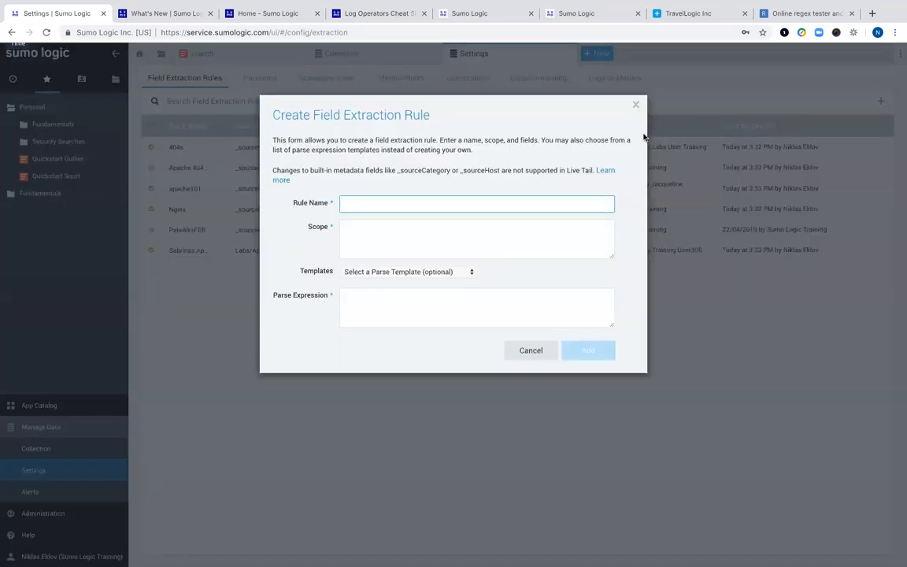
text(Apache Logs)
click(376, 233)
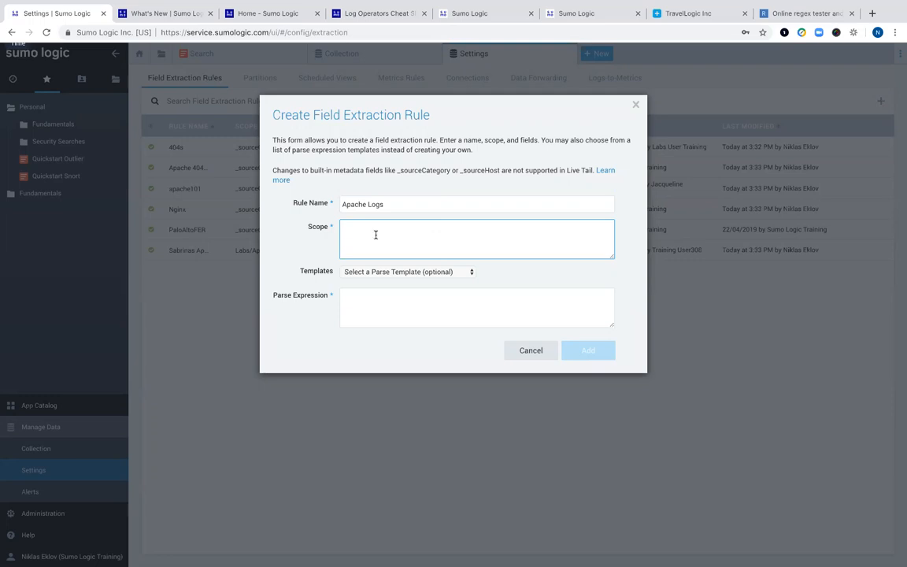
key(super+Tab)
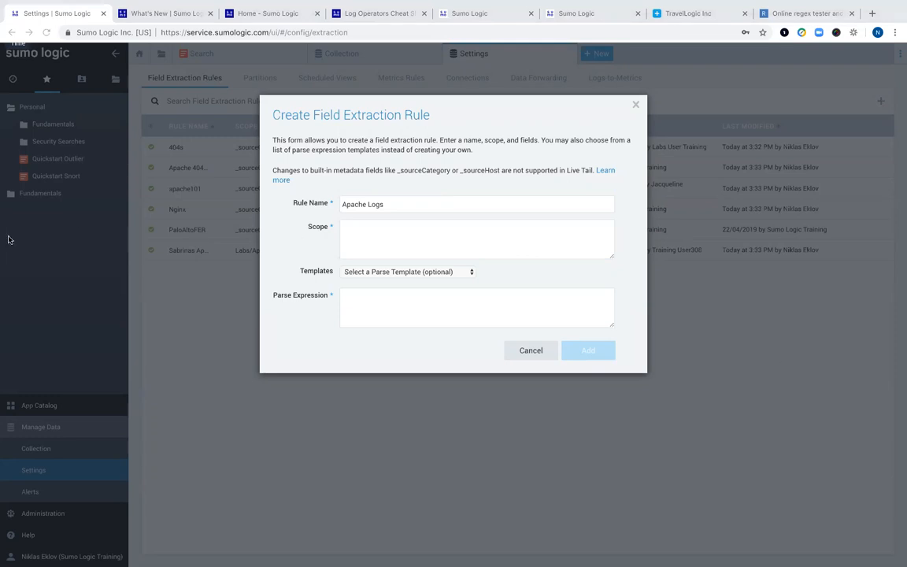
click(370, 228)
text(_sourcecategory=labs/apache/access)
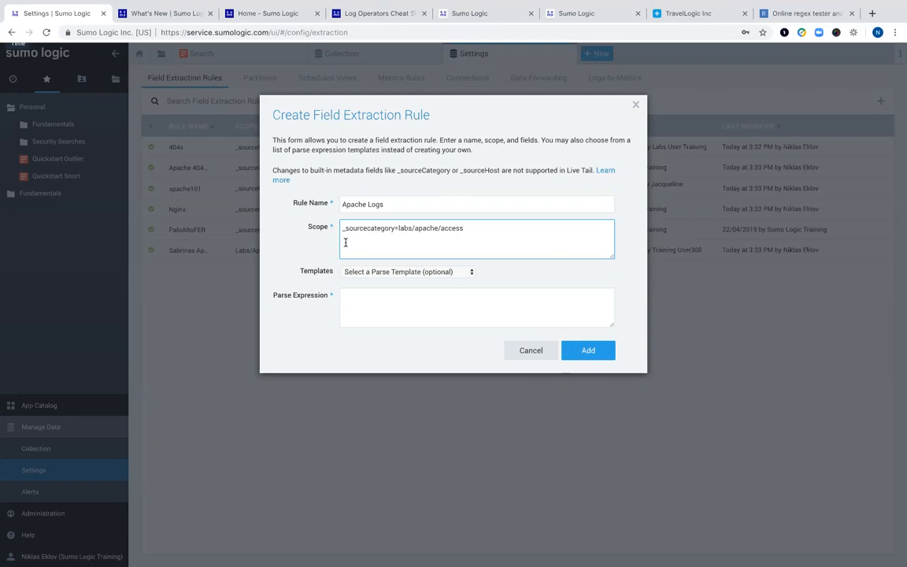
text(1)
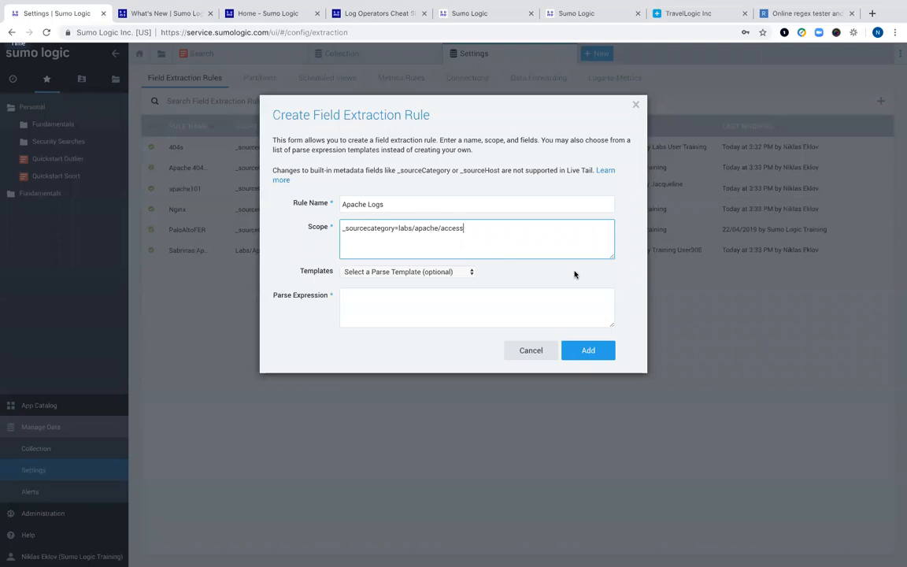
click(471, 274)
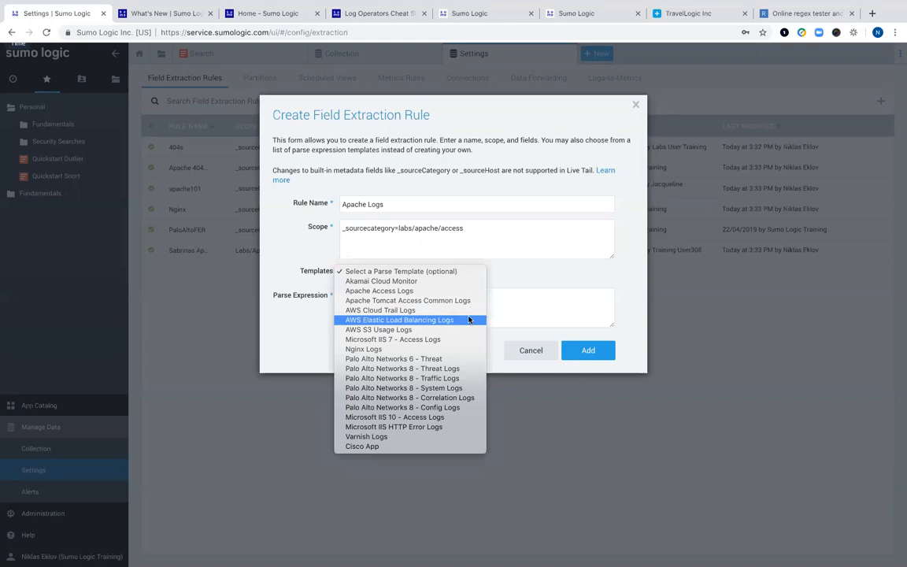
- Fill the parse expression from the Apache Access Logs template, replacing Akamai, and add the rule
click(429, 282)
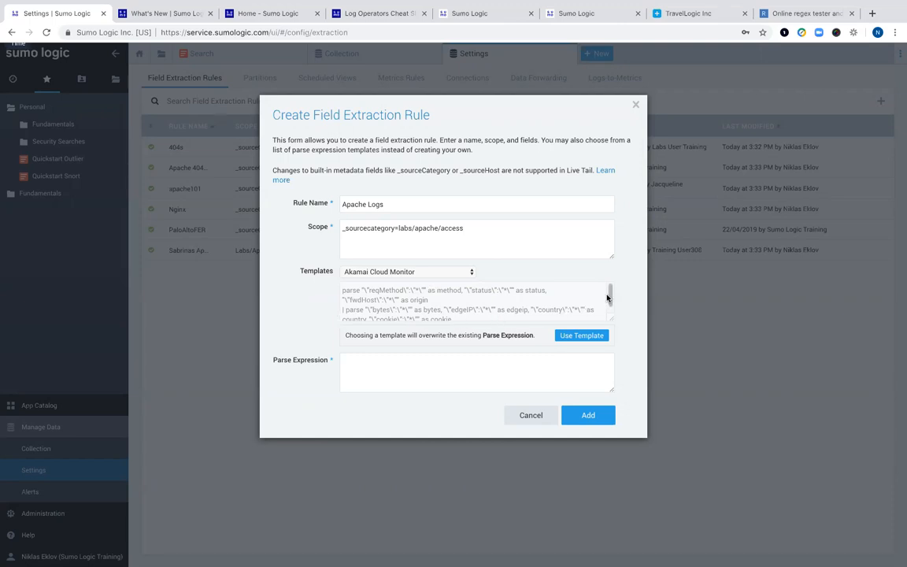
drag(609, 293, 596, 326)
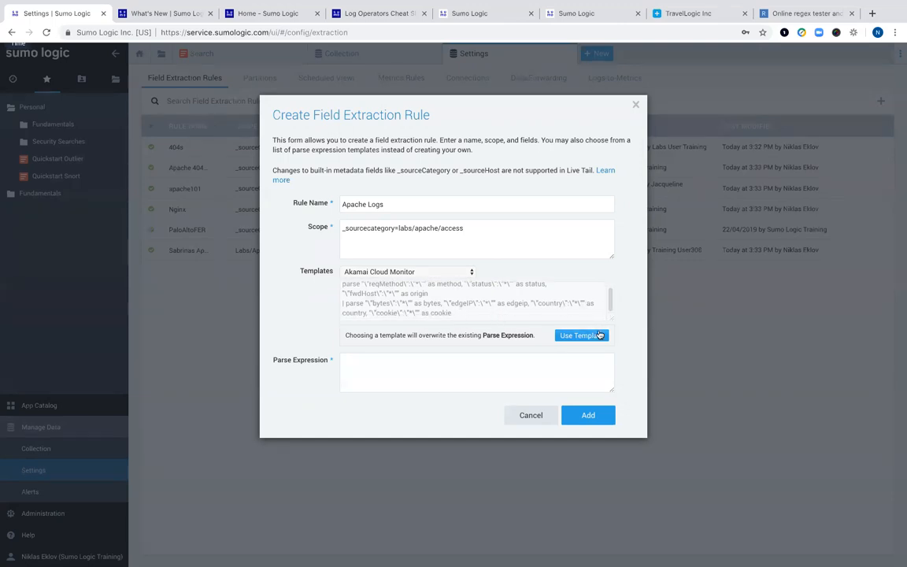
click(581, 335)
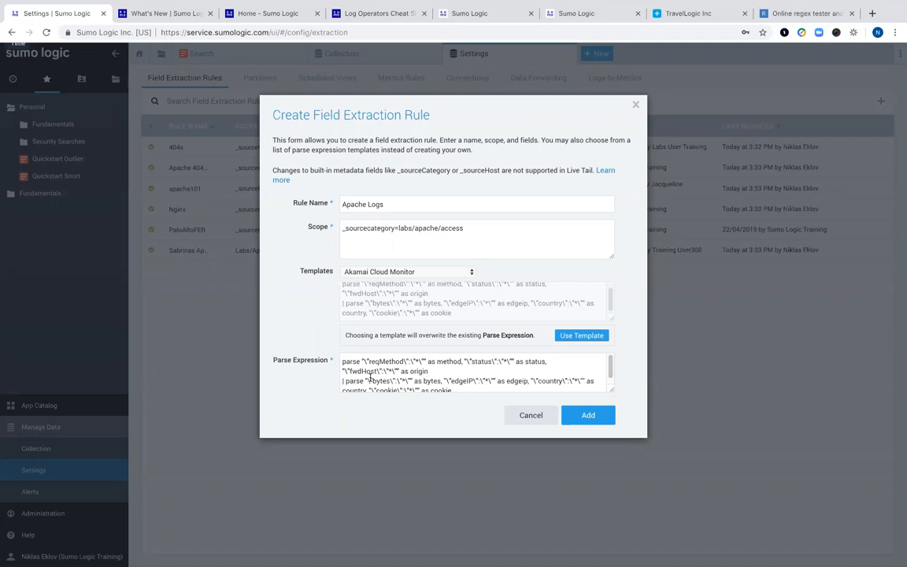
click(469, 272)
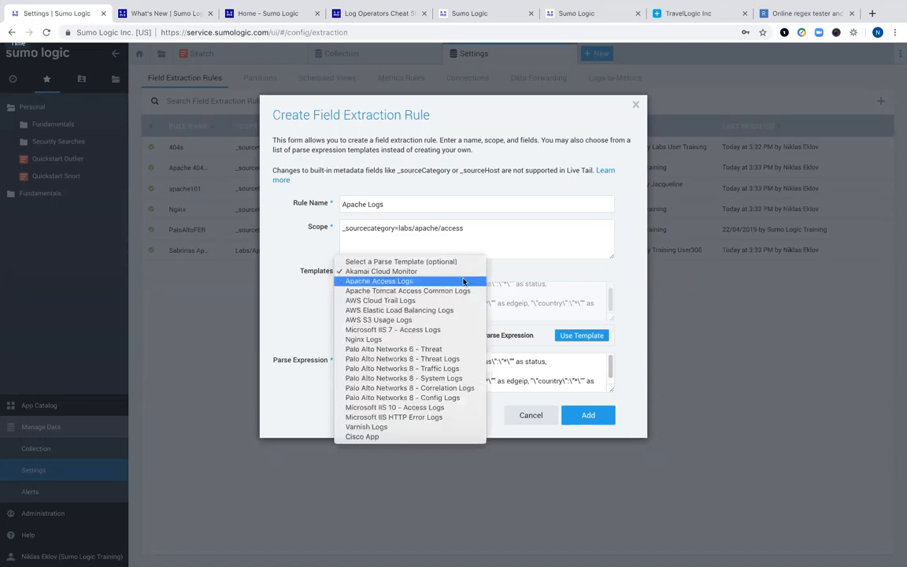
click(463, 281)
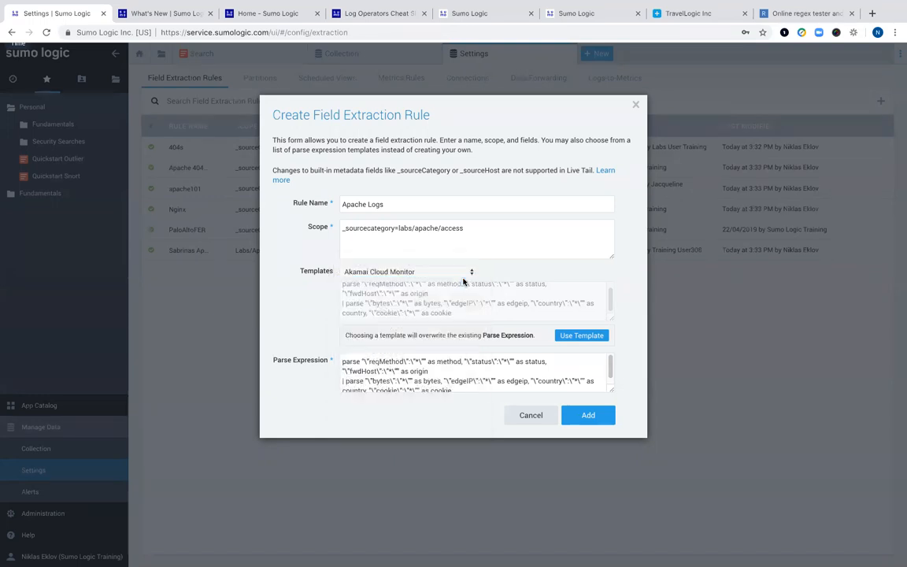
click(564, 336)
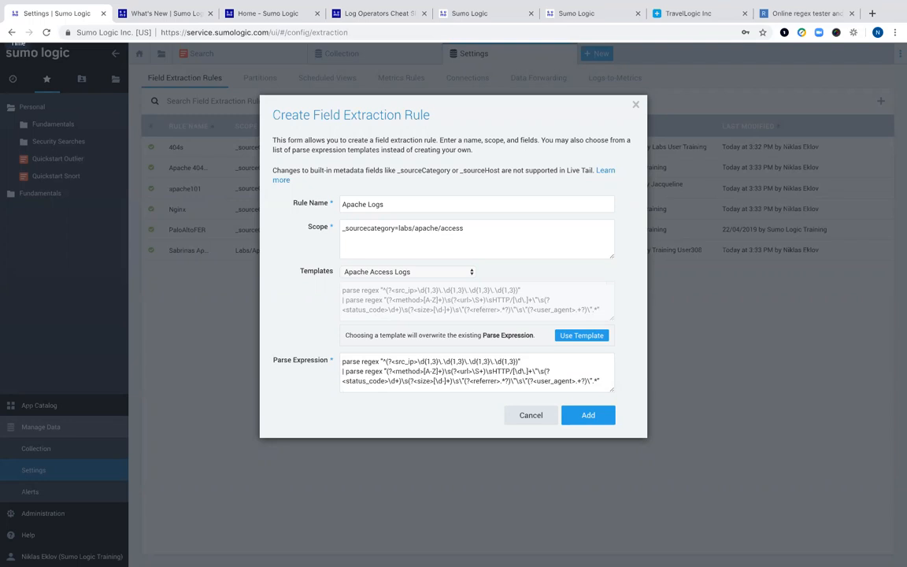
click(589, 417)
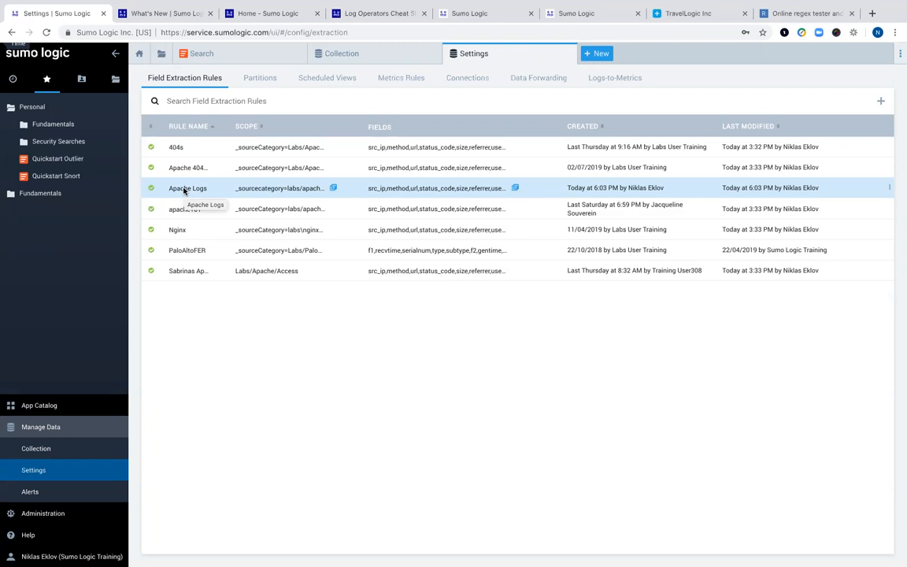
- Launch a log search from the Apache Logs rule's search icon
click(515, 189)
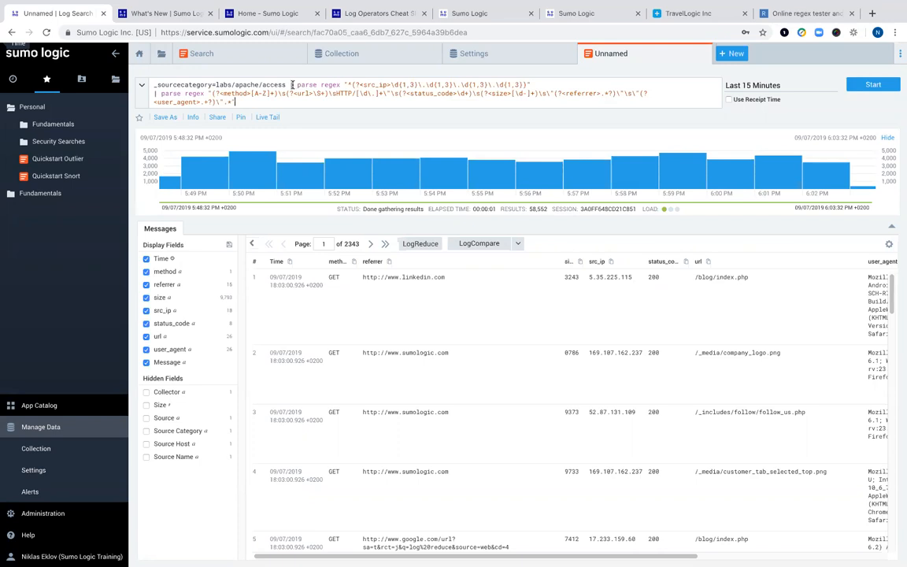
- Delete the '| parse regex' lines, leaving _sourcecategory=labs/apache/access |
drag(291, 85, 430, 123)
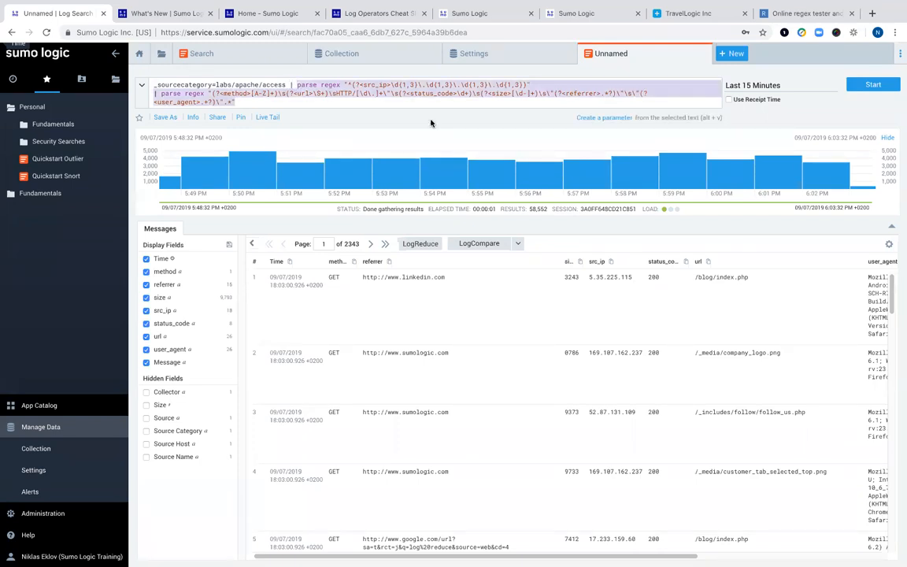
key(BackSpace)
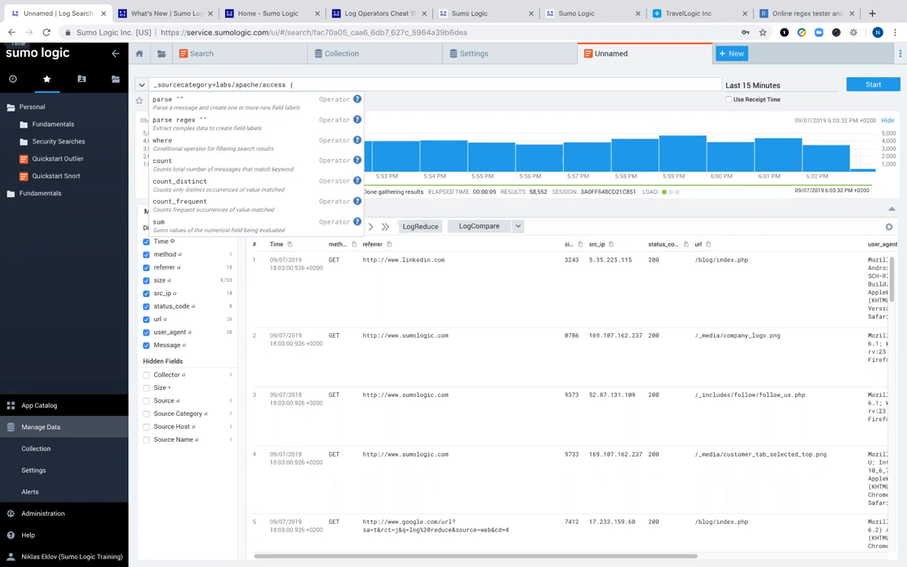
- Run 'count by status_code' and compare Messages and Aggregates tabs, with 200 at 39,095
text(count)
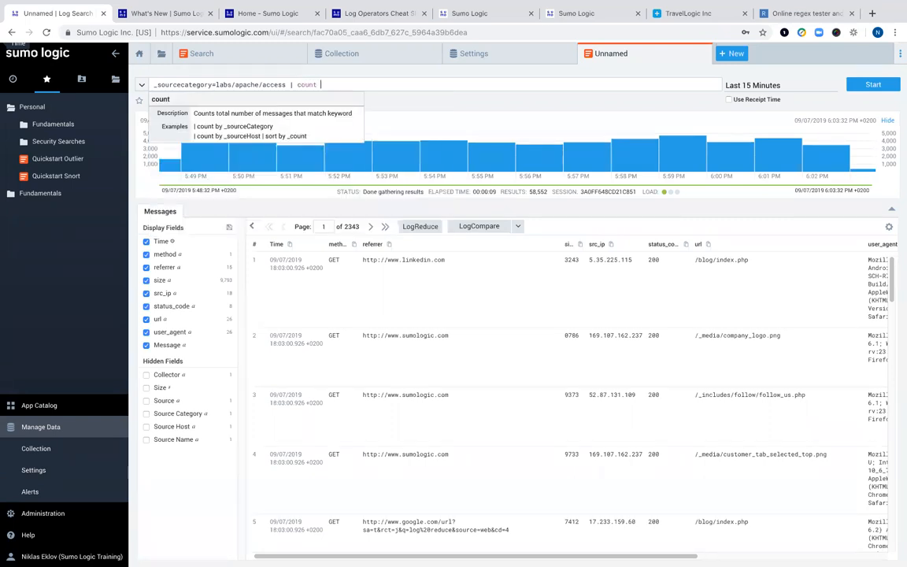
text( by status_code)
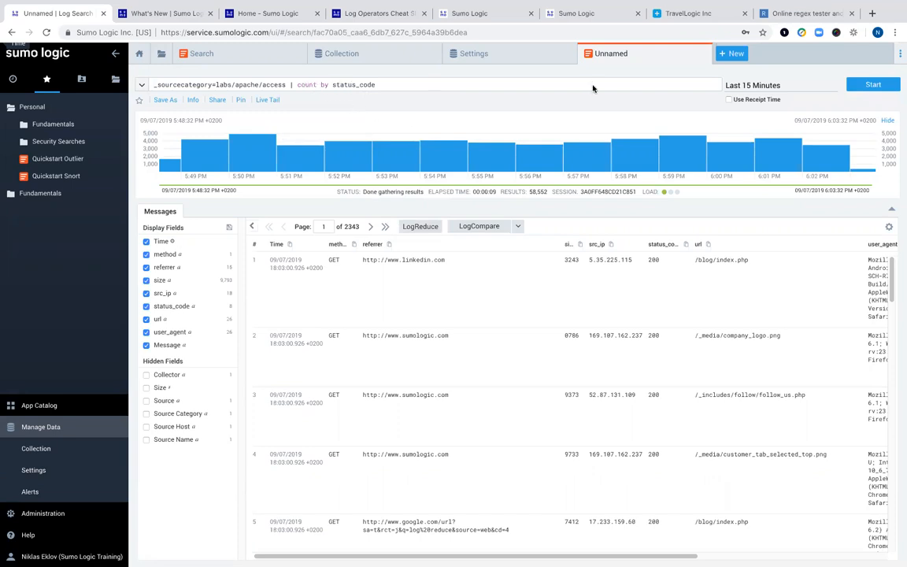
click(870, 85)
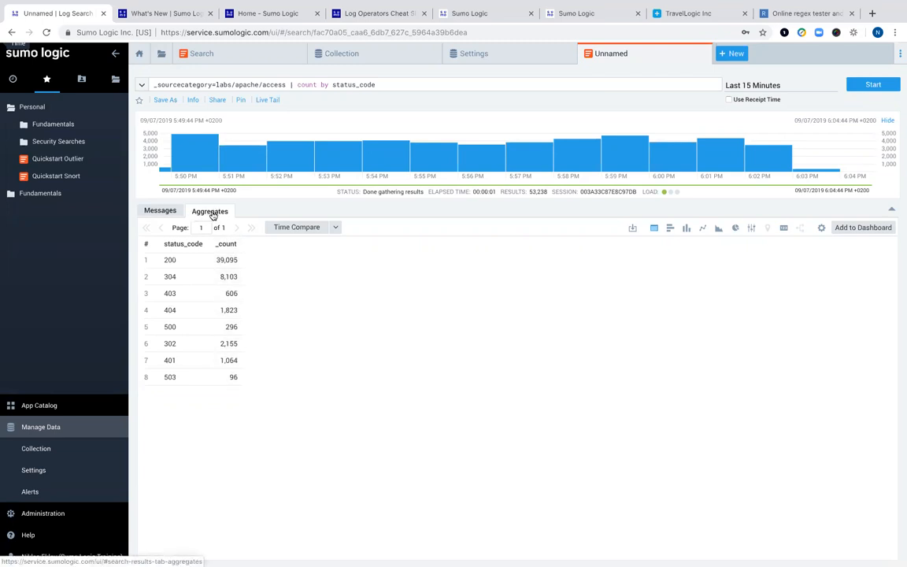
click(151, 213)
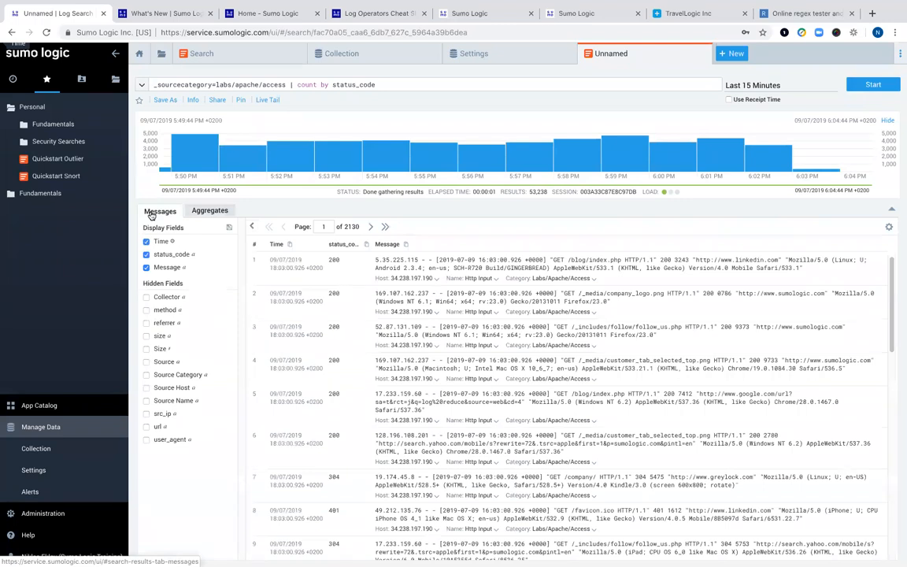
click(199, 211)
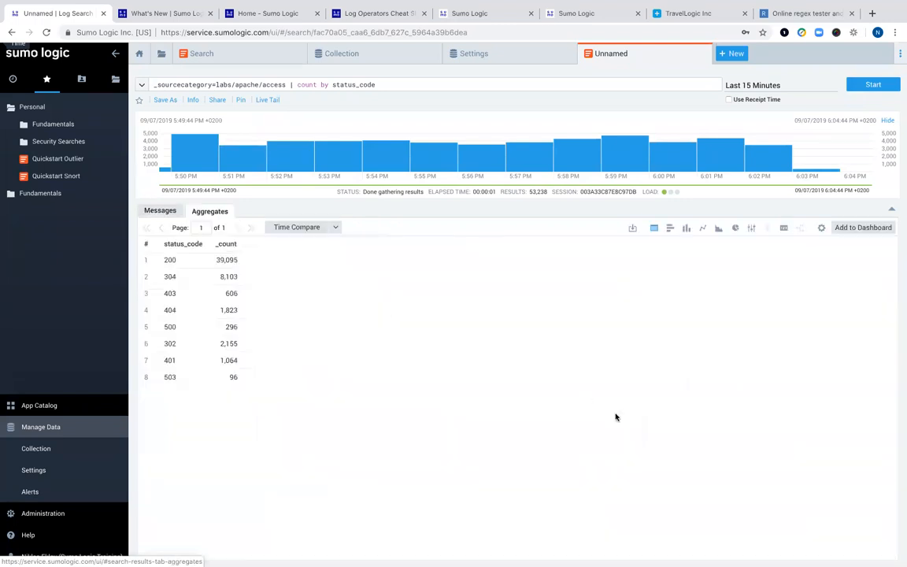
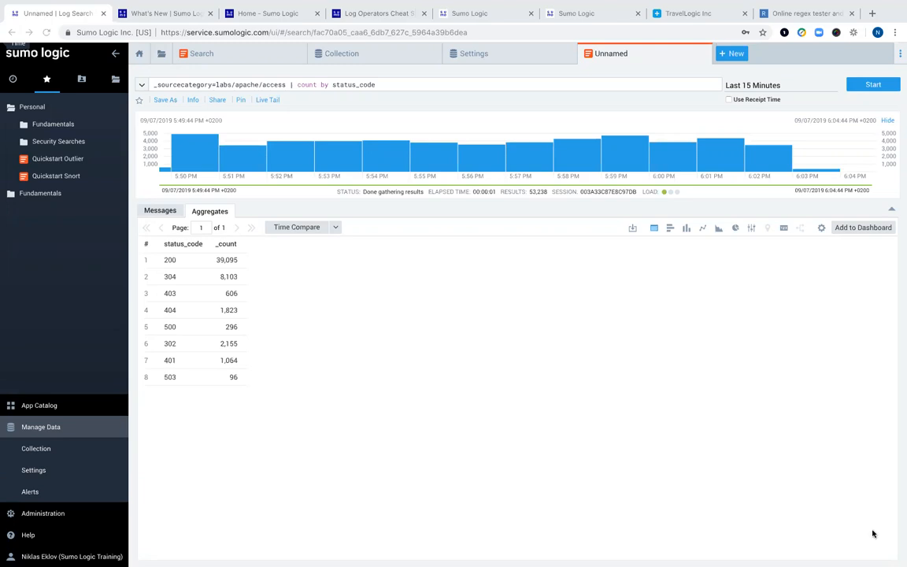
- Insert a '| timeslice 1m' line before the count by status_code line and rerun the search
click(291, 85)
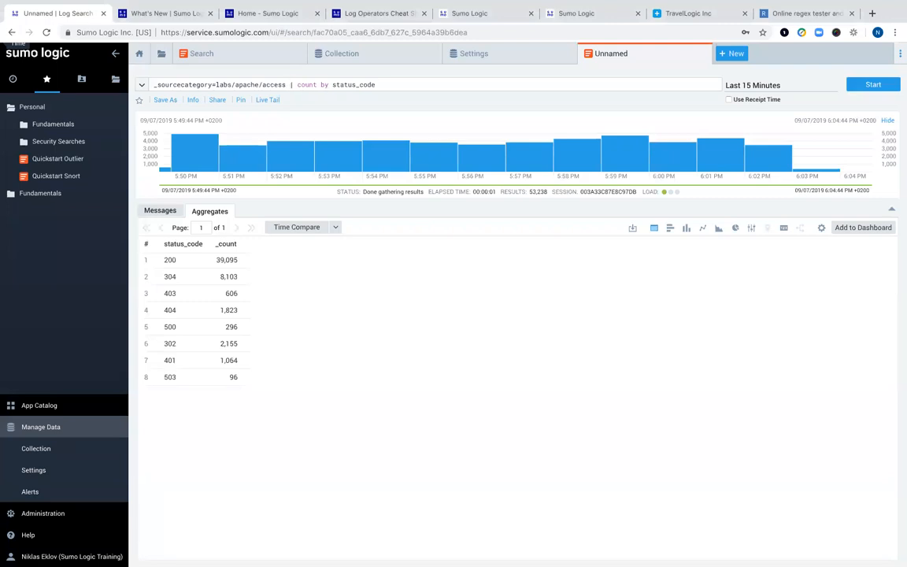
key(shift+Return)
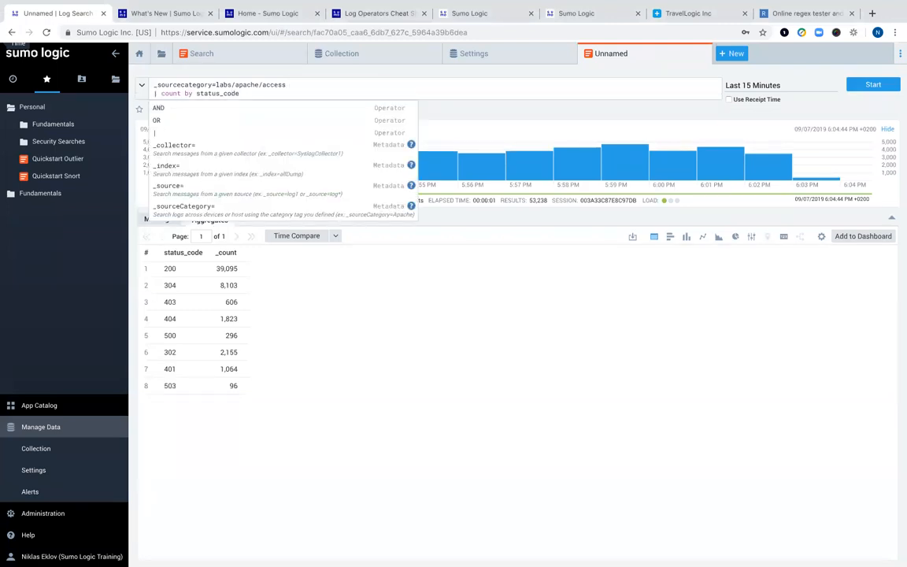
key(shift+Return)
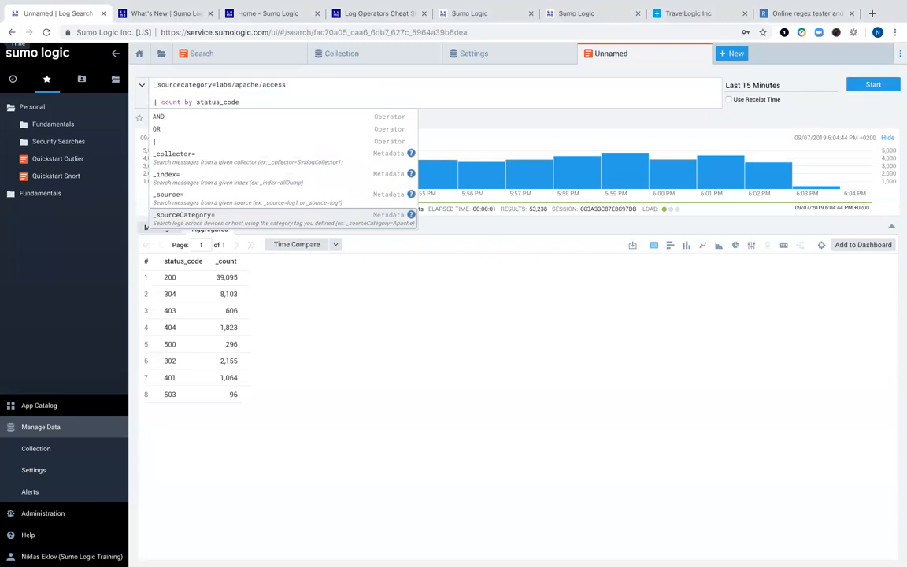
key(Up)
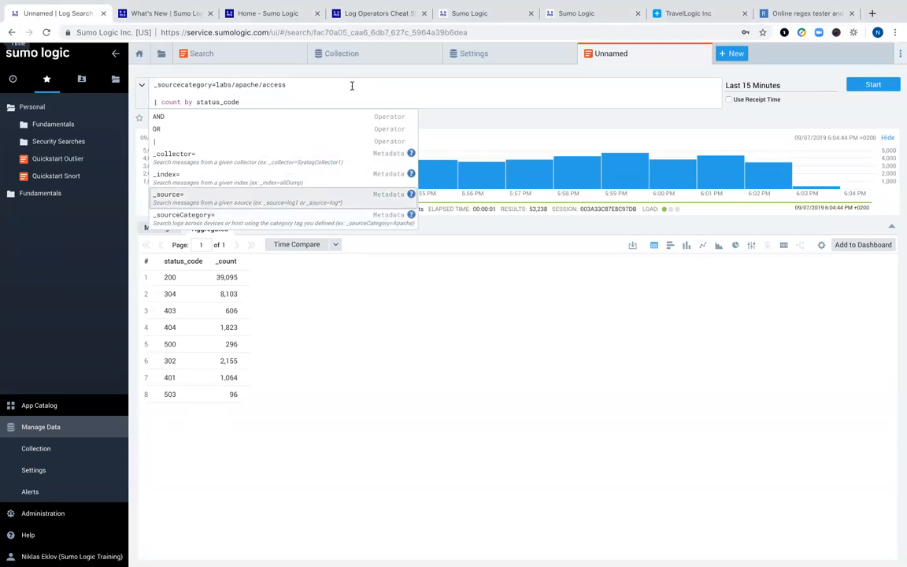
key(BackSpace)
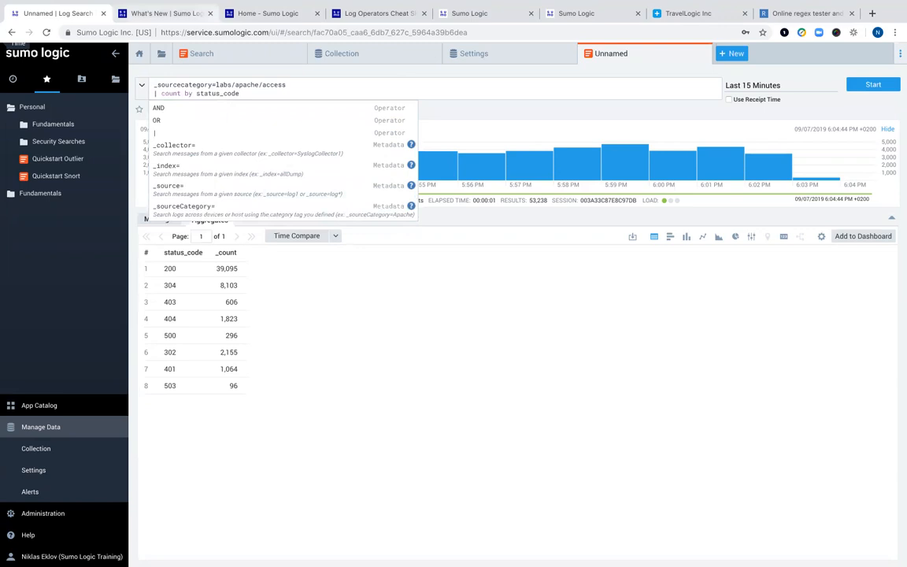
text(| timeslice 1m)
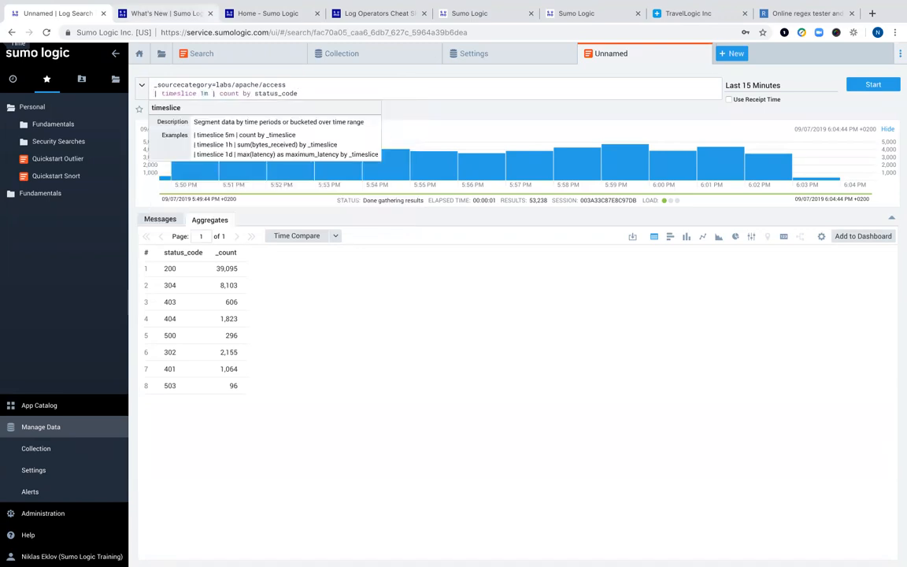
key(Return)
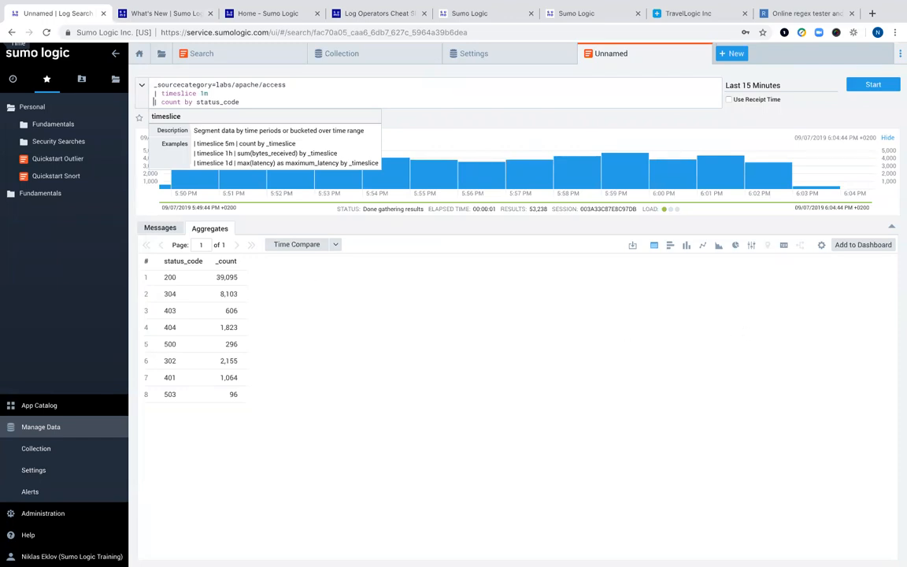
click(868, 89)
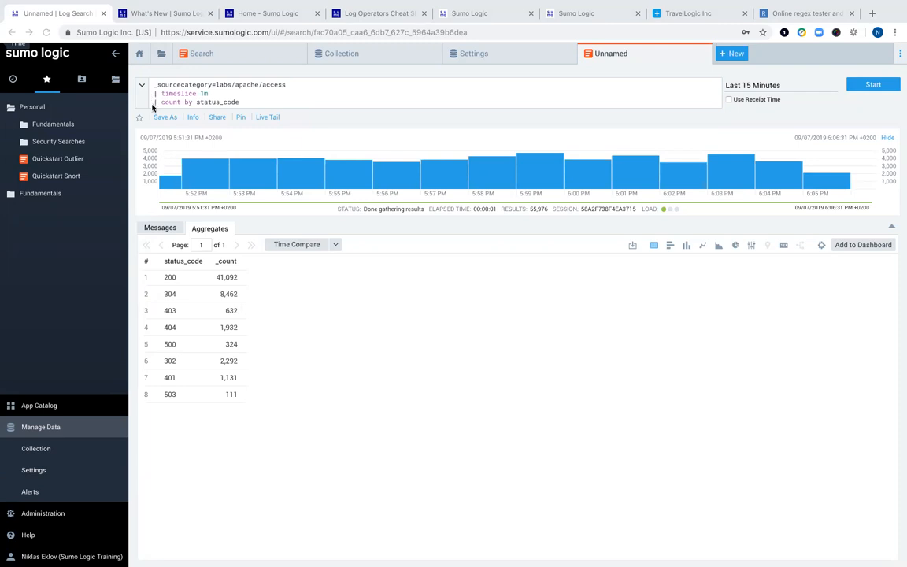
- Replace the count line with '| count by _timeslice,status_code' and rerun to get per-minute counts
drag(238, 102, 127, 101)
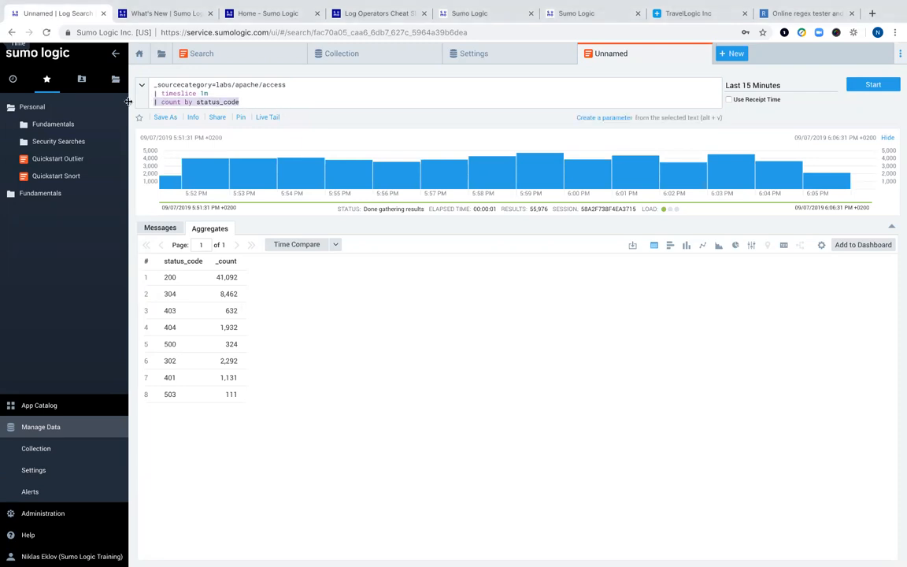
text(| count by _timeslice,status_code)
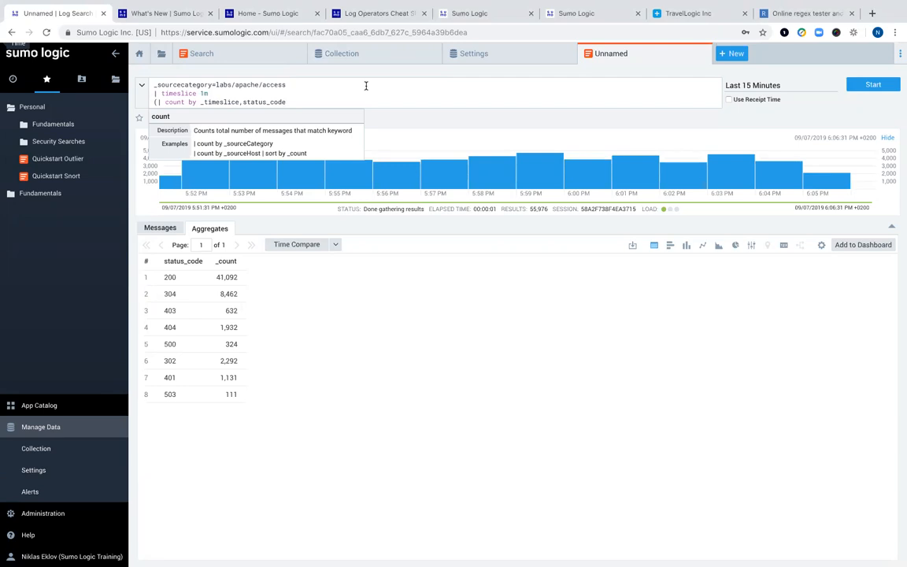
click(157, 103)
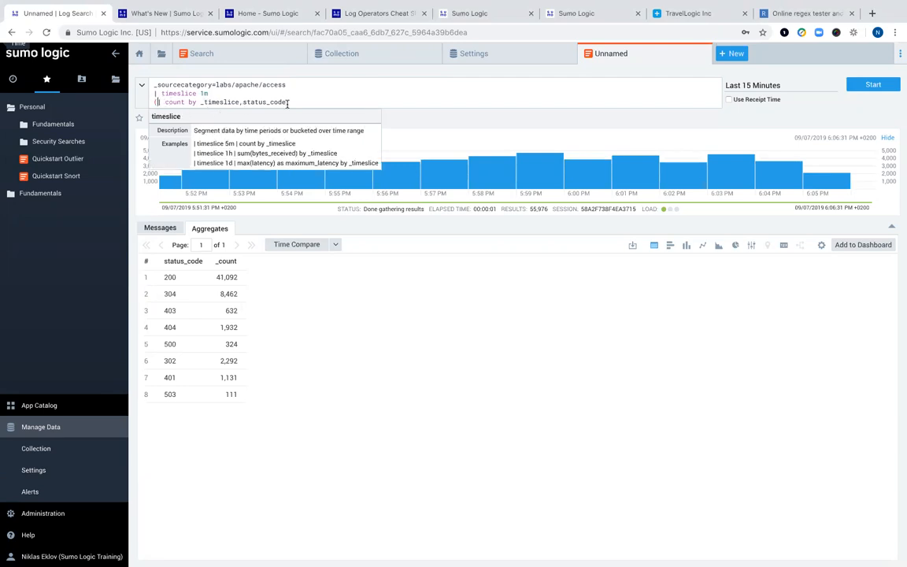
key(Delete)
key(Return)
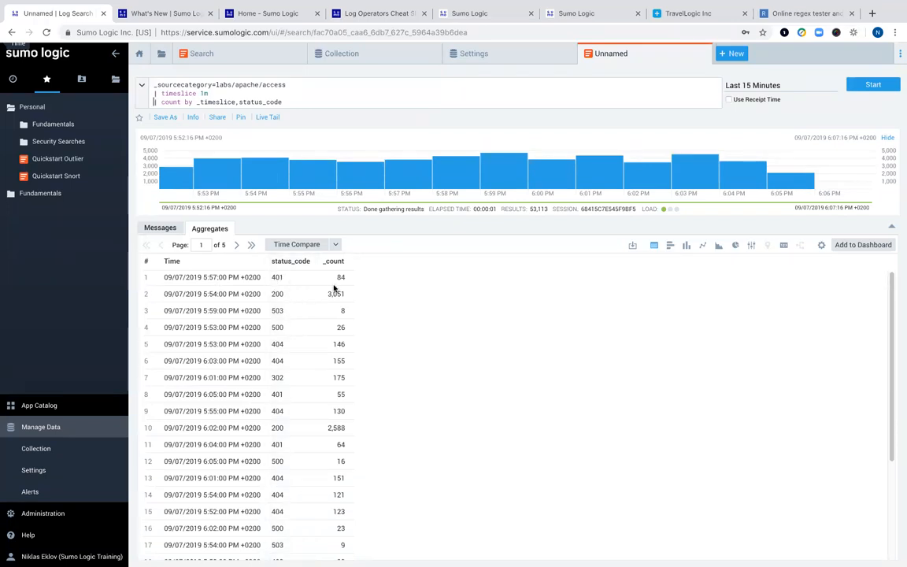
- Append '| order by _timeslice asc' to the query and rerun it
scroll(419, 299, down, 3)
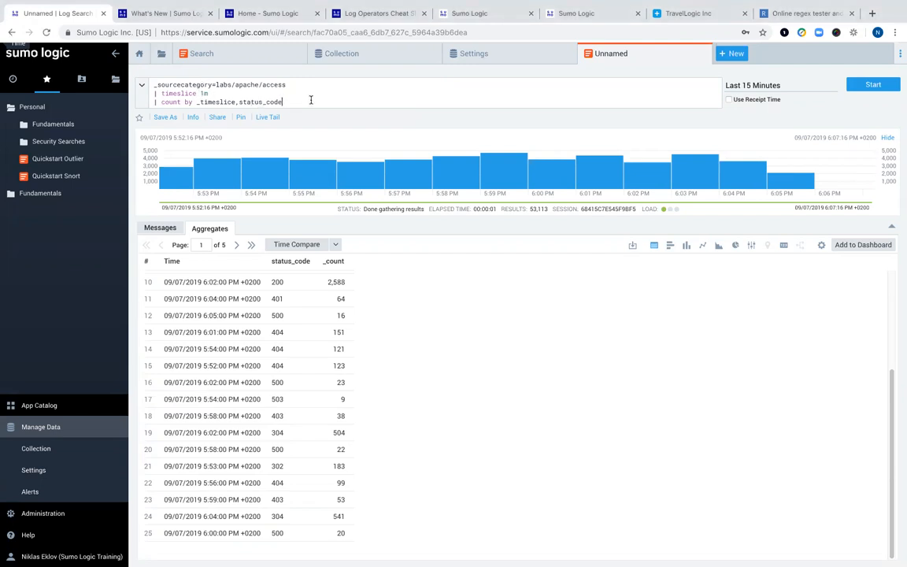
key(Return)
text(| order by _timeslice asc)
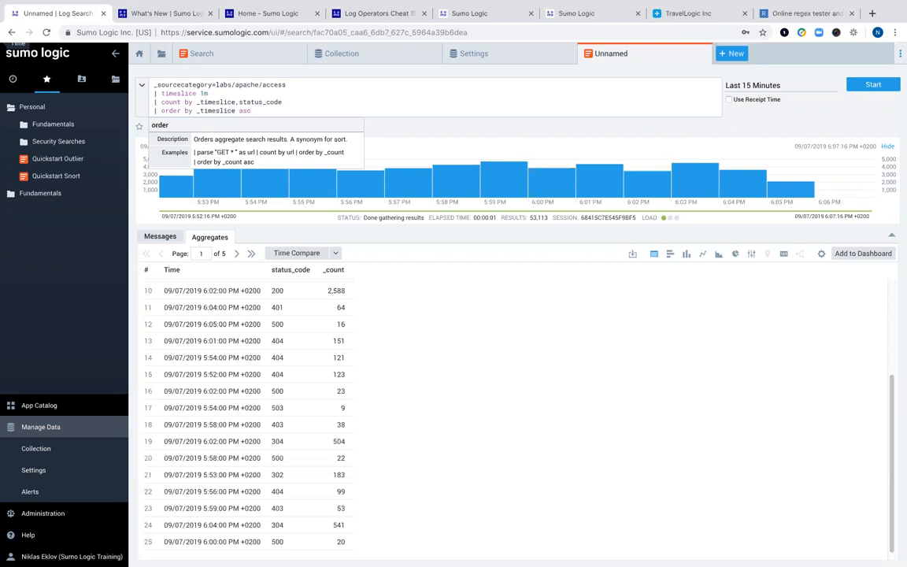
key(Return)
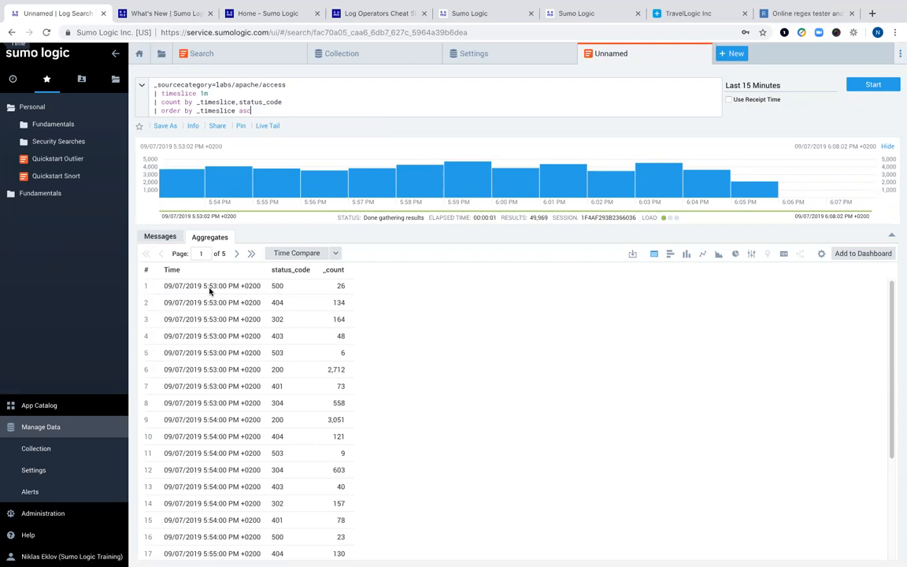
scroll(229, 419, down, 3)
- Add '| transpose row _timeslice column status_code' on a new line and rerun the search
scroll(229, 420, up, 3)
key(Return)
text(| transpose row _timeslice column status_code)
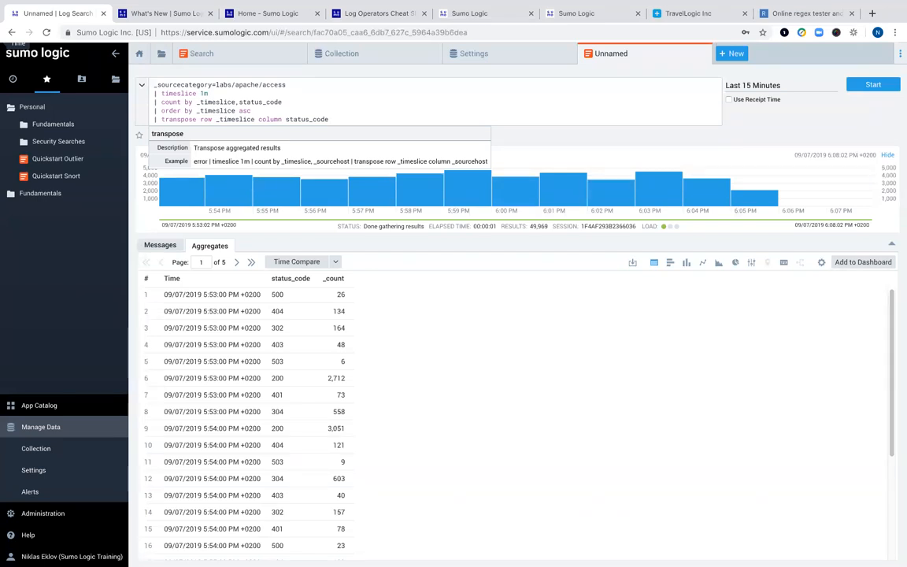
key(Return)
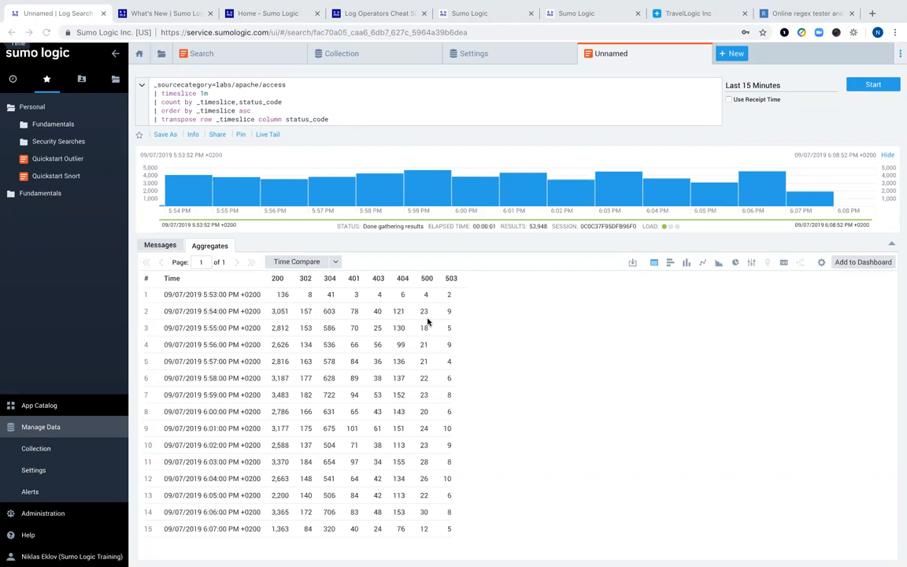
- Show the transposed counts as a line chart, one line per status code, then edit the source line
click(702, 265)
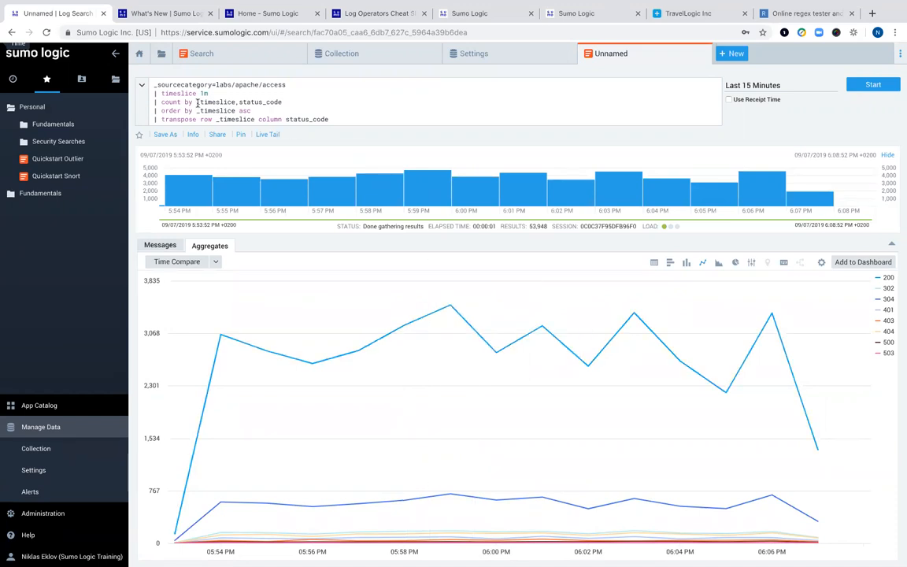
click(328, 84)
key(BackSpace)
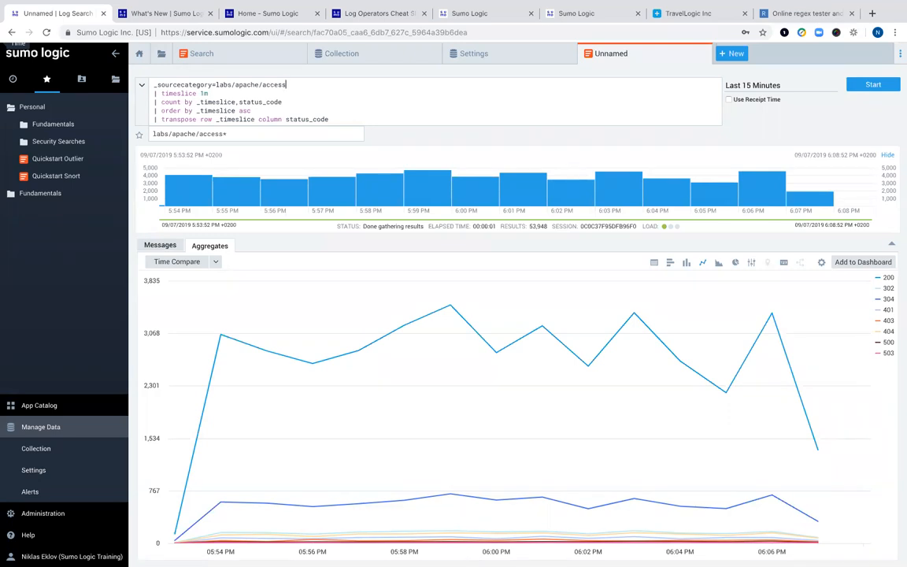
- Add a 'where !(status_code = 200 or status_code = 304)' line after the source and rerun
key(Return)
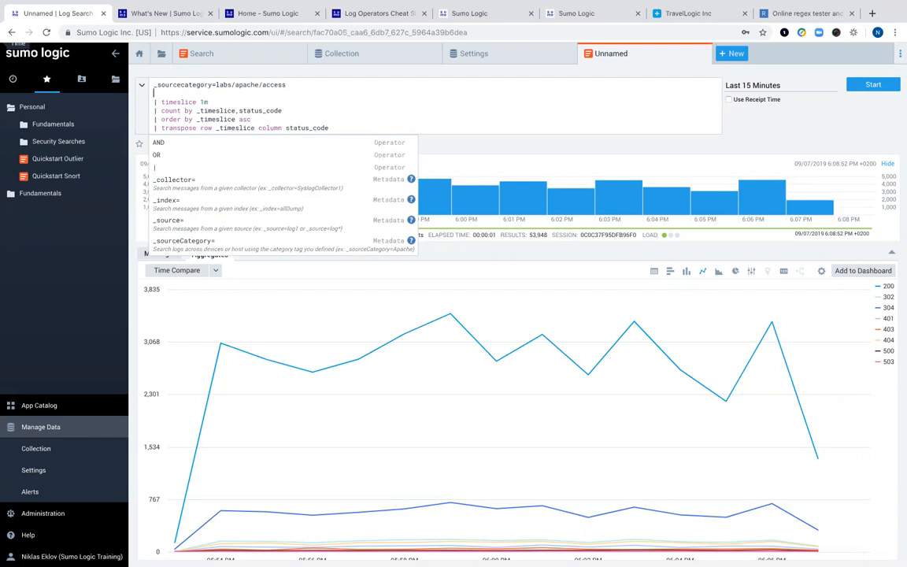
text(| where !(status_code = 200 or status_code = 304))
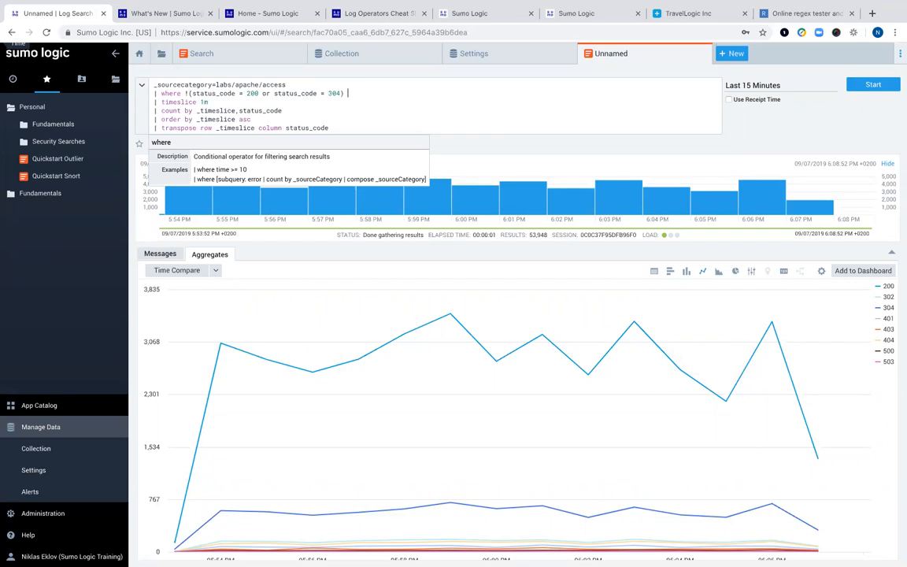
click(872, 85)
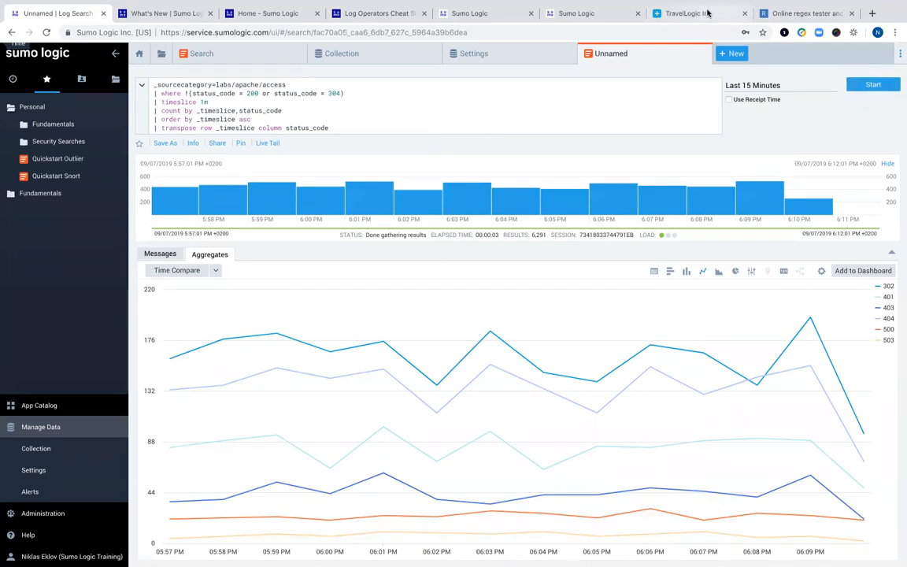
- Toggle the where filter's '!' negation off and back on, rerunning the search each time
click(187, 93)
text(!)
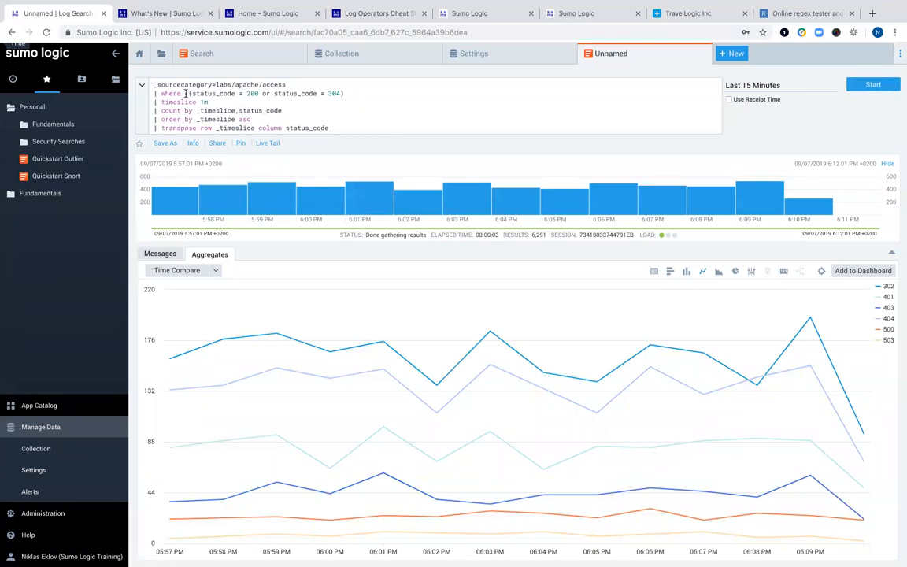
drag(185, 93, 189, 93)
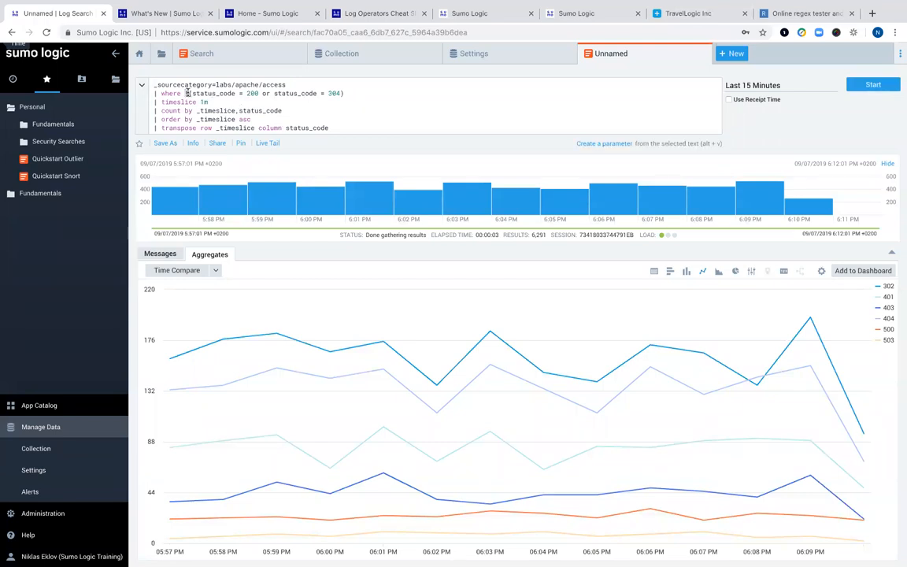
click(288, 94)
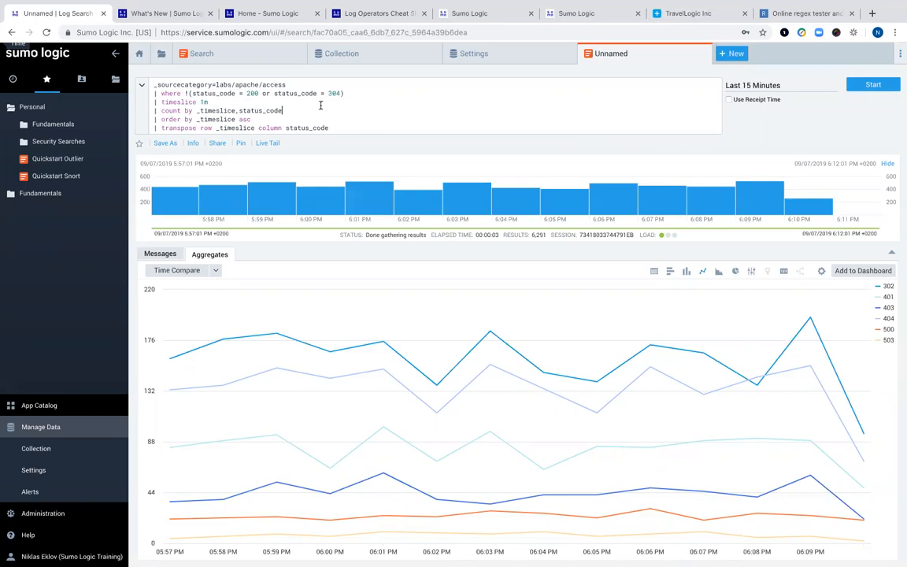
click(188, 92)
key(BackSpace)
key(Return)
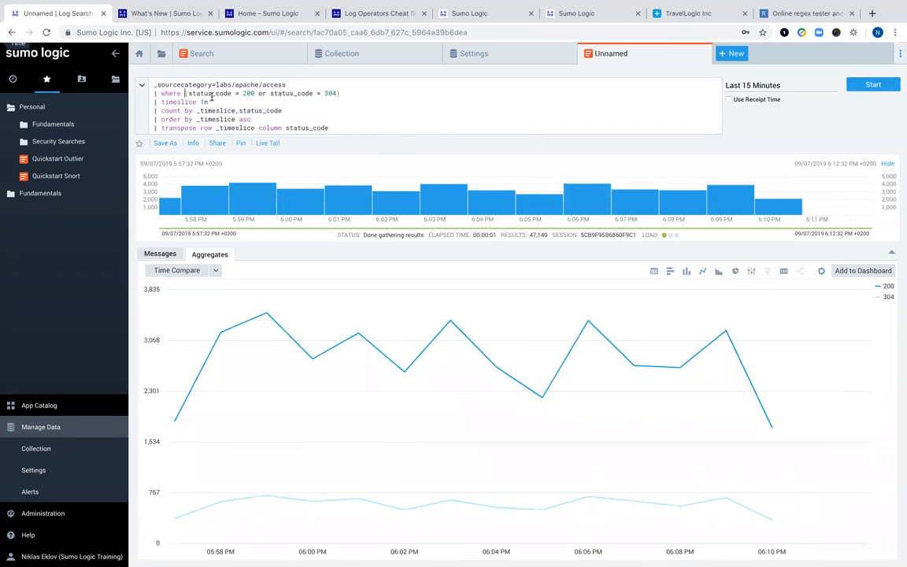
text(!)
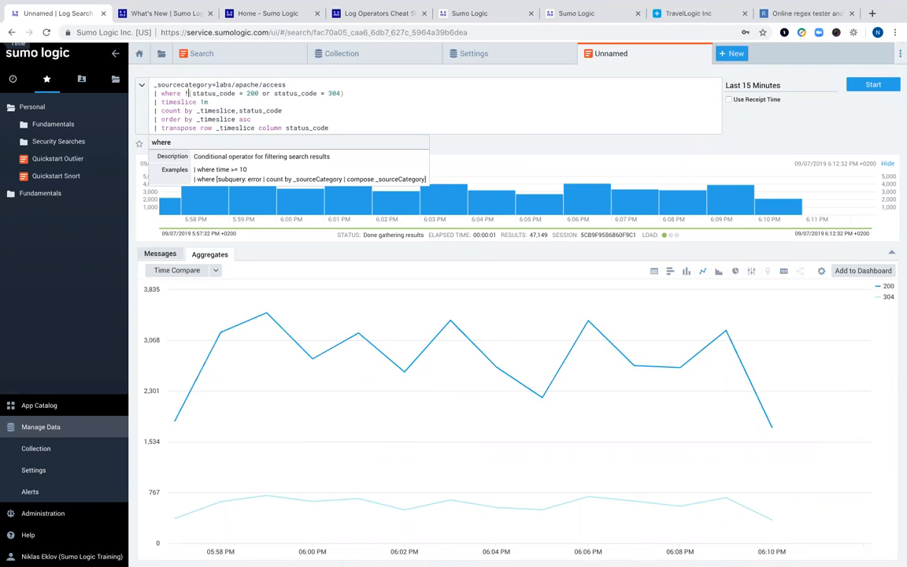
key(Return)
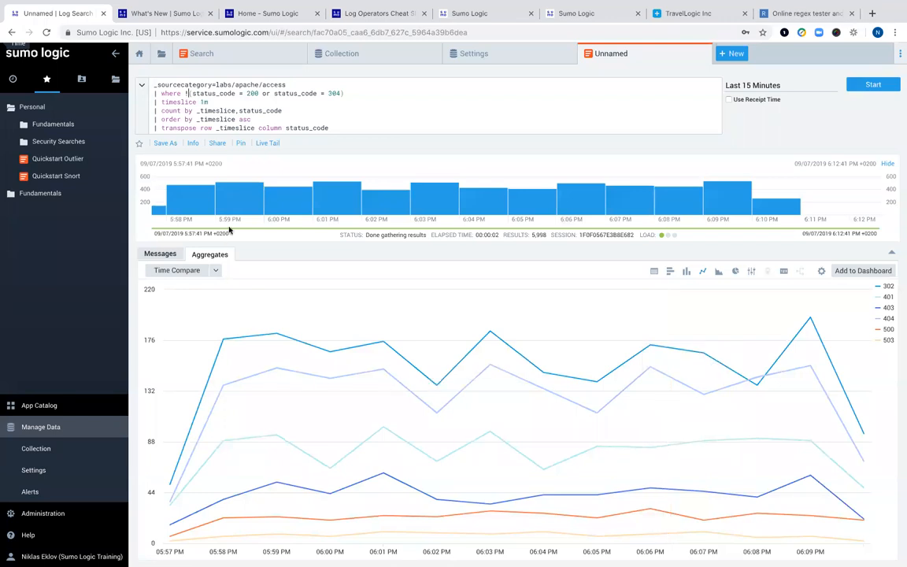
- Search the Doc Hub documentation for 'operators'
click(344, 14)
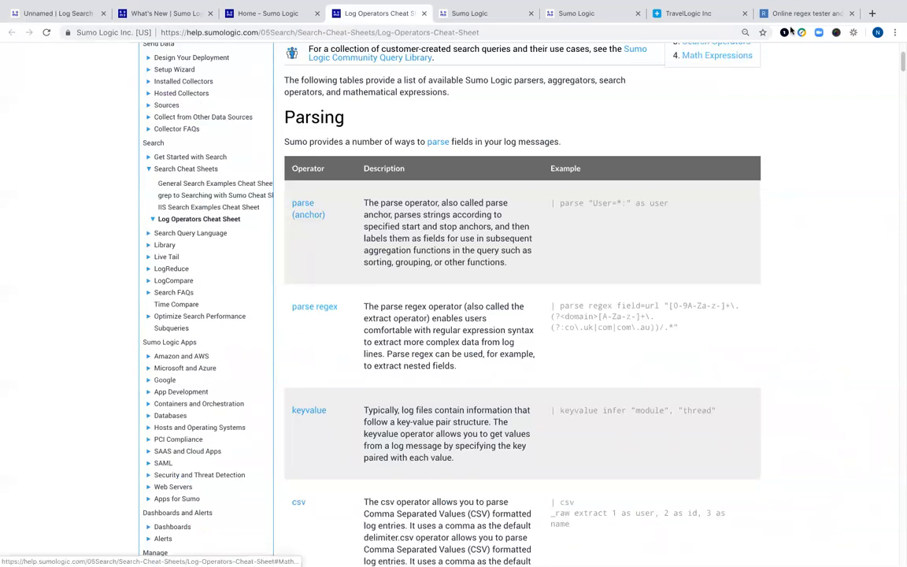
click(264, 15)
click(415, 159)
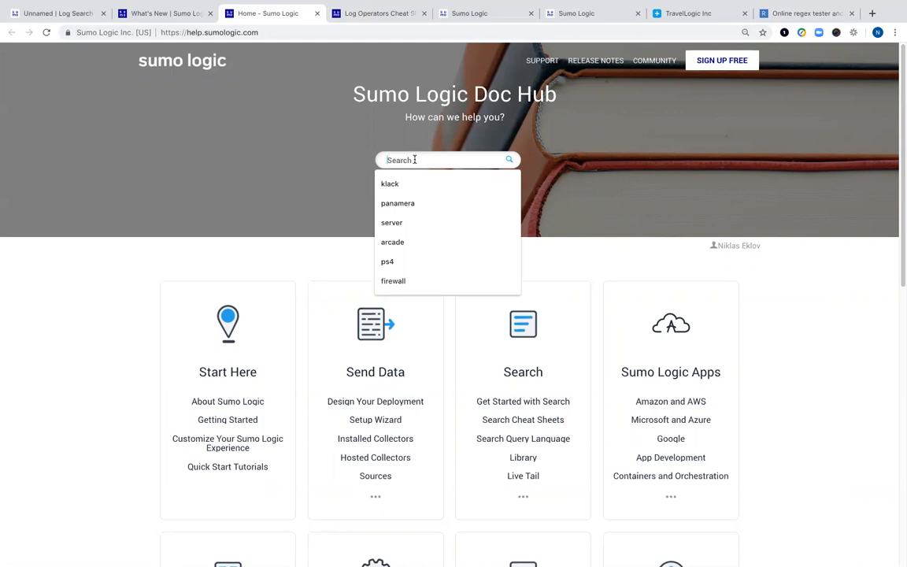
text(operators)
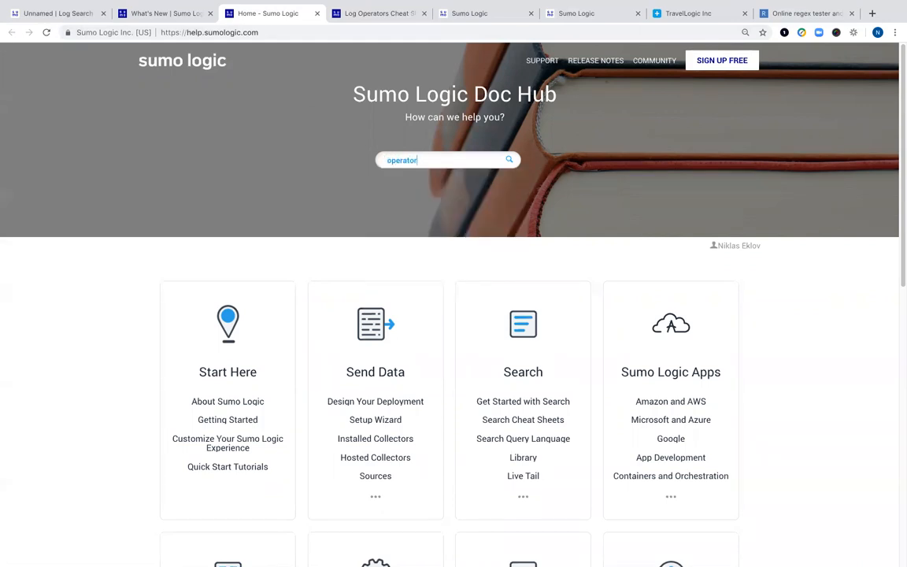
key(Return)
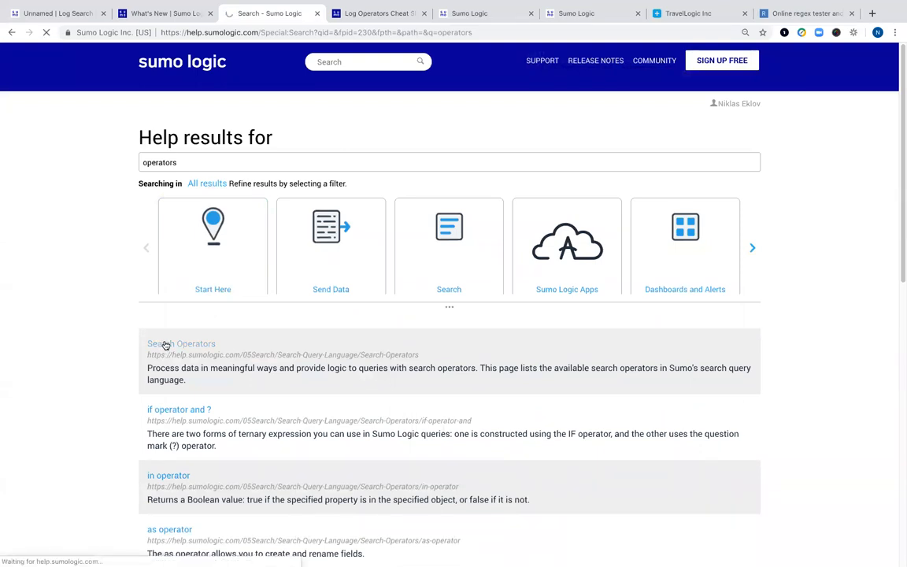
- Open the Search Operators reference page and browse the operators from accum through join
click(164, 345)
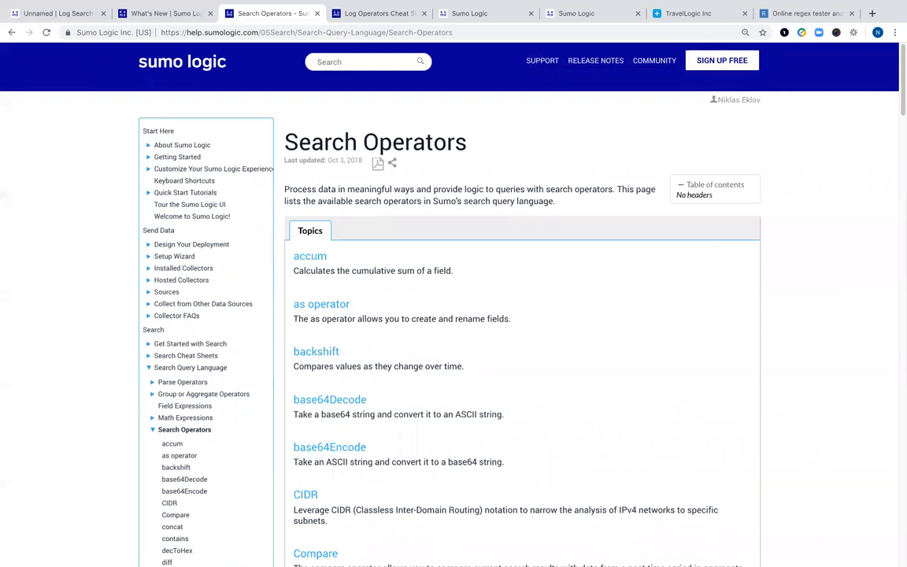
scroll(642, 383, down, 5)
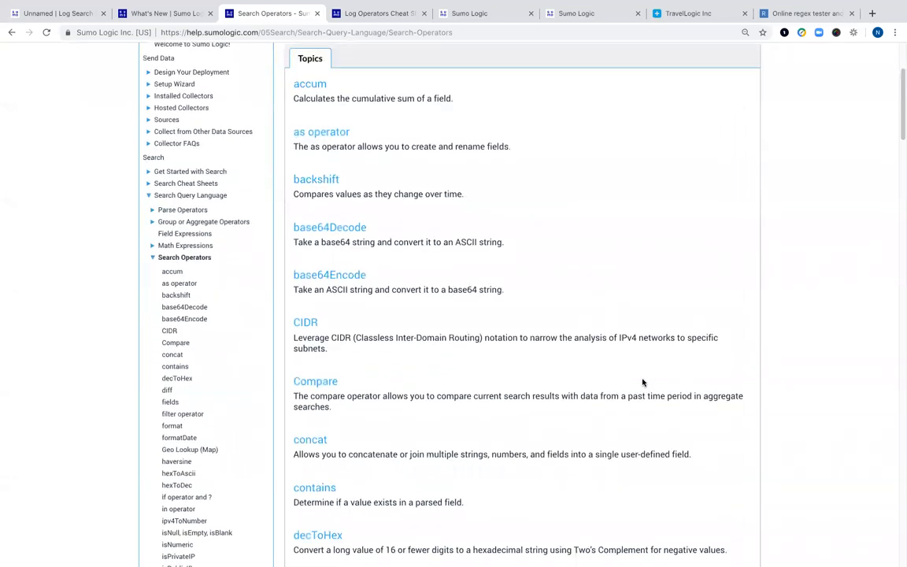
scroll(643, 383, down, 3)
scroll(643, 380, down, 10)
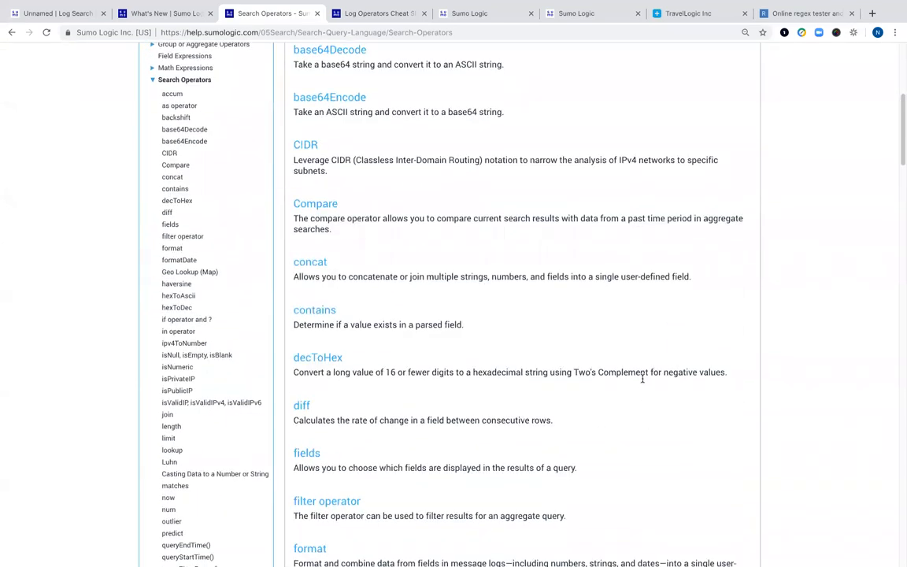
scroll(643, 382, down, 4)
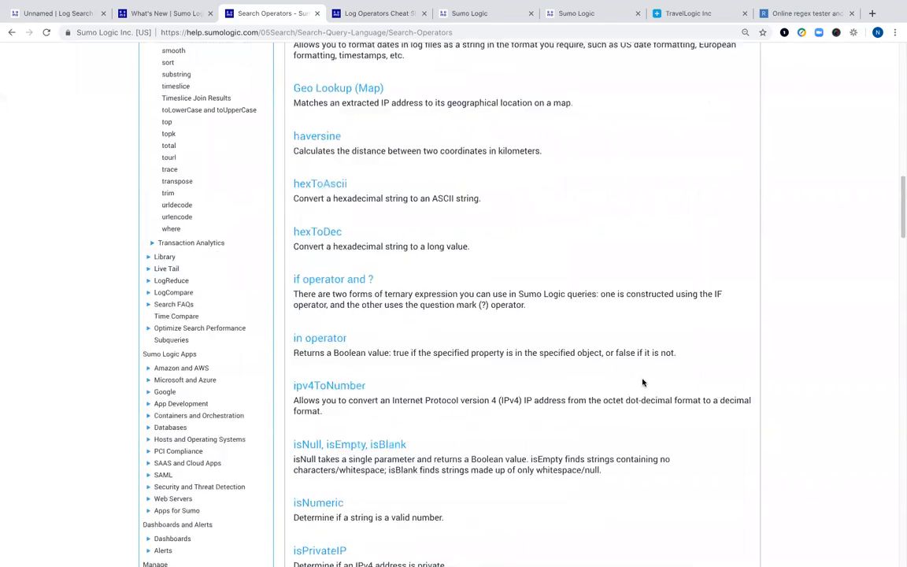
scroll(642, 383, down, 2)
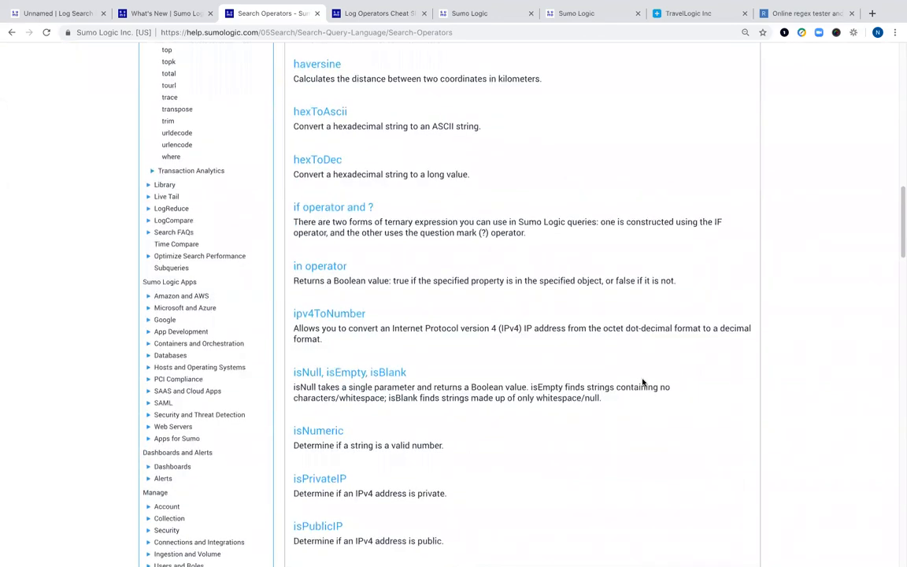
scroll(642, 382, down, 3)
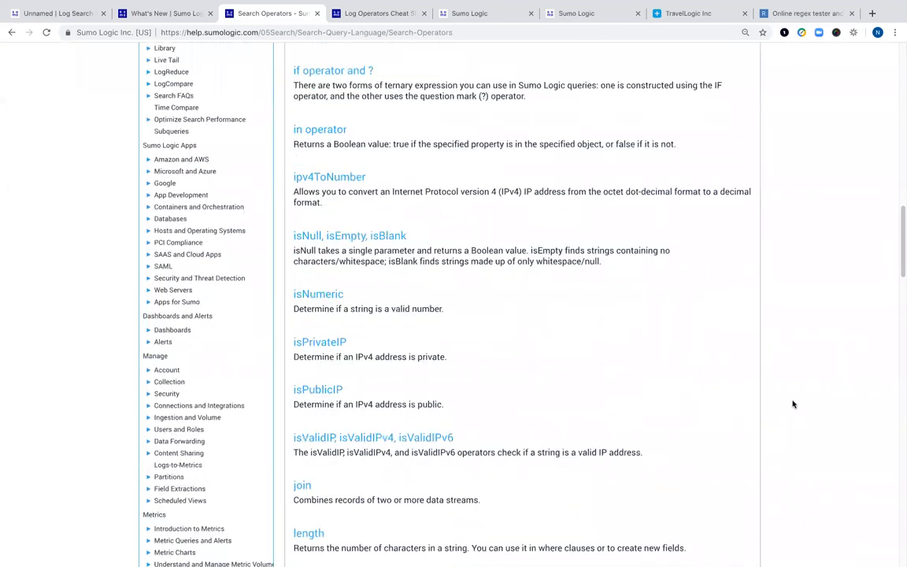
click(61, 14)
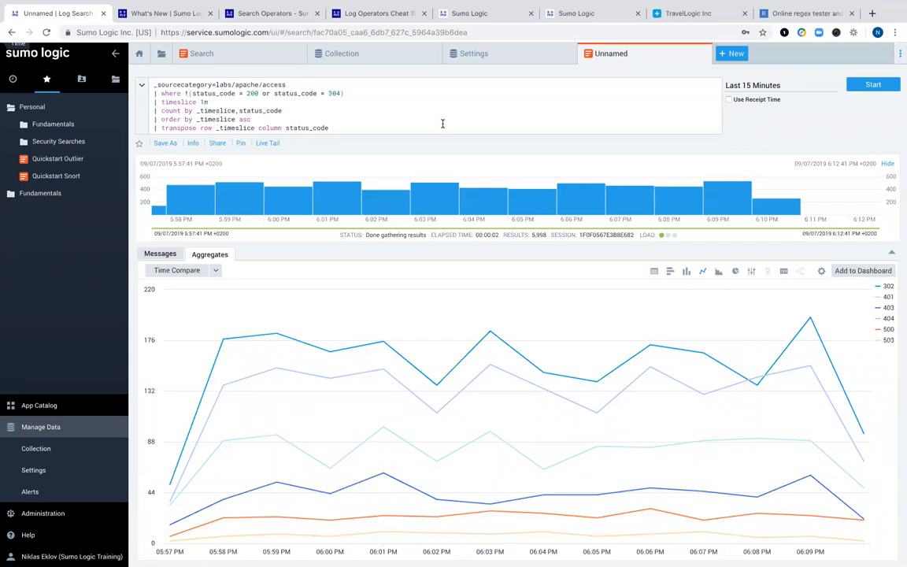
- Export the filtered messages with Export (Display Fields) to CSV, then return to the Aggregates chart
click(821, 272)
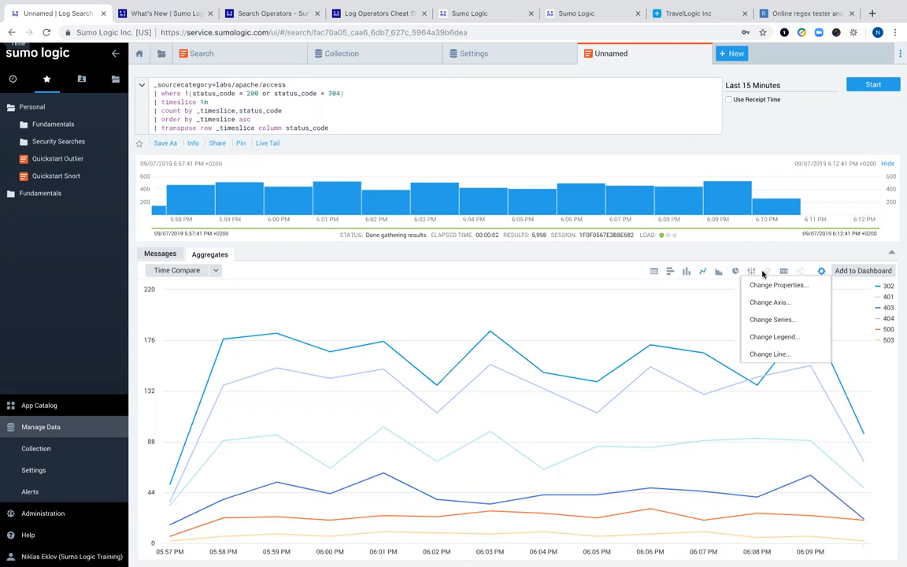
click(161, 256)
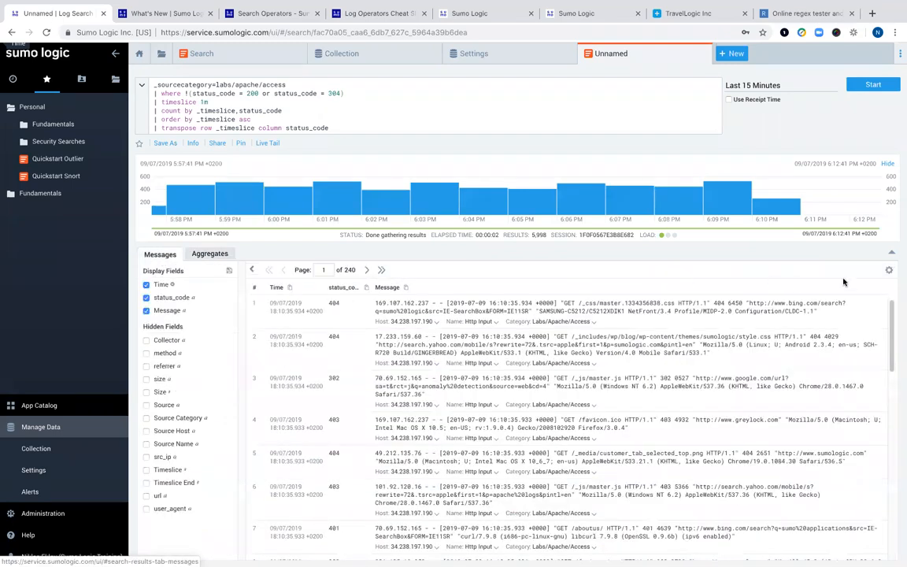
click(888, 271)
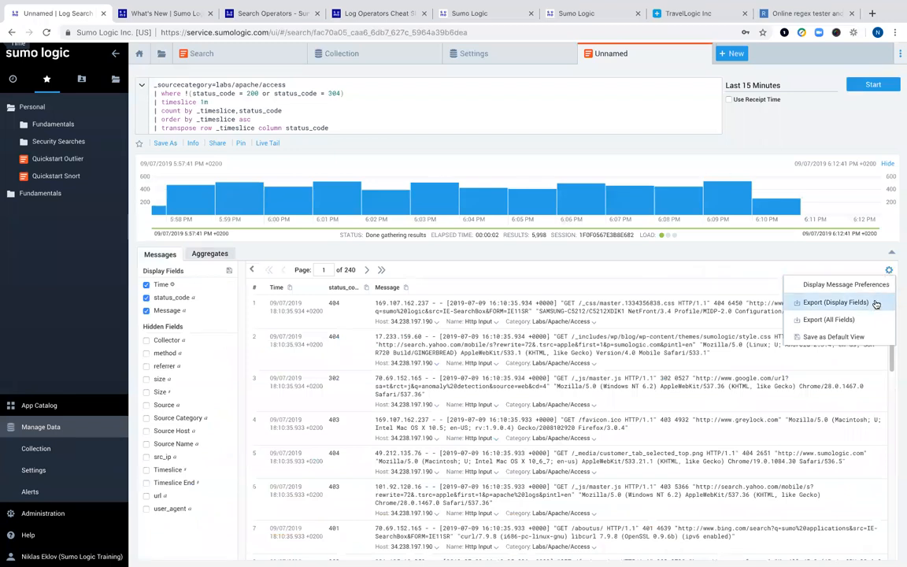
click(875, 304)
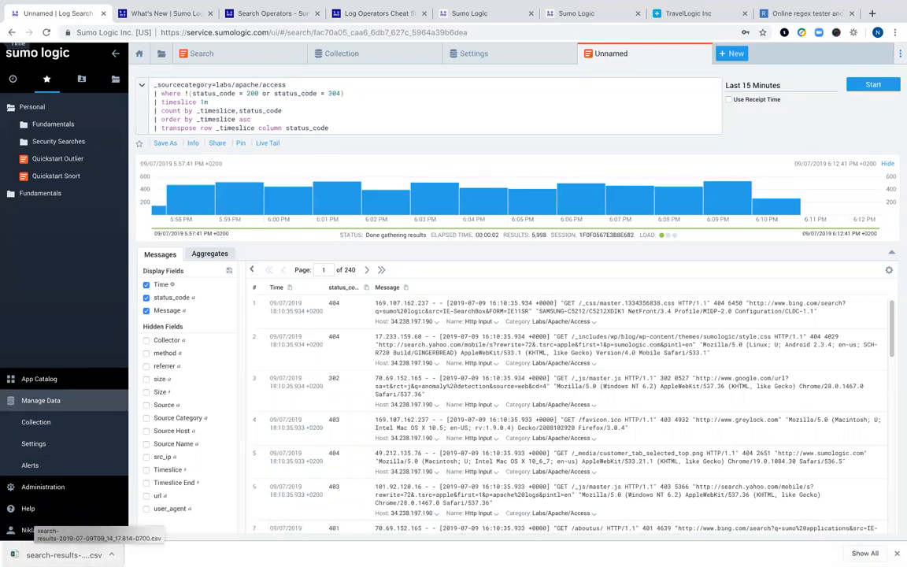
click(210, 254)
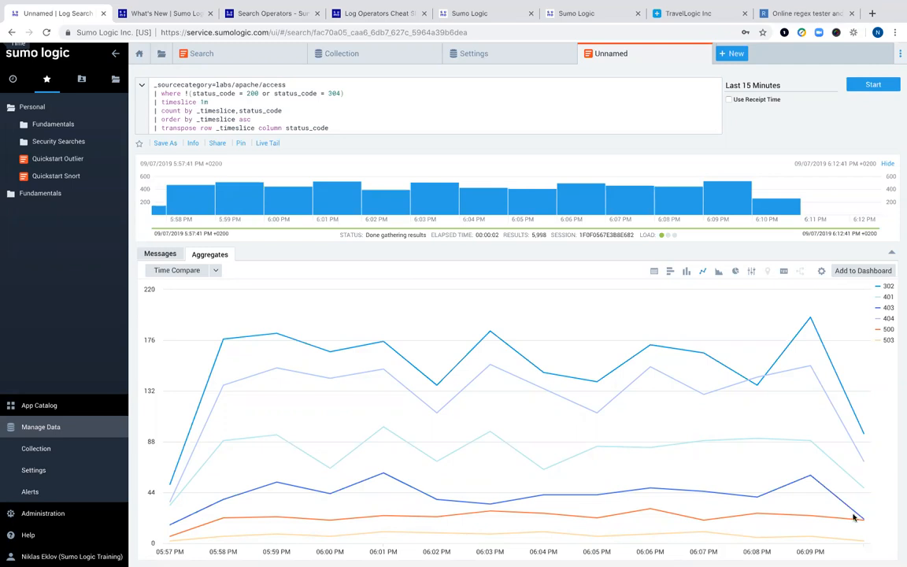
mouse_move(51, 163)
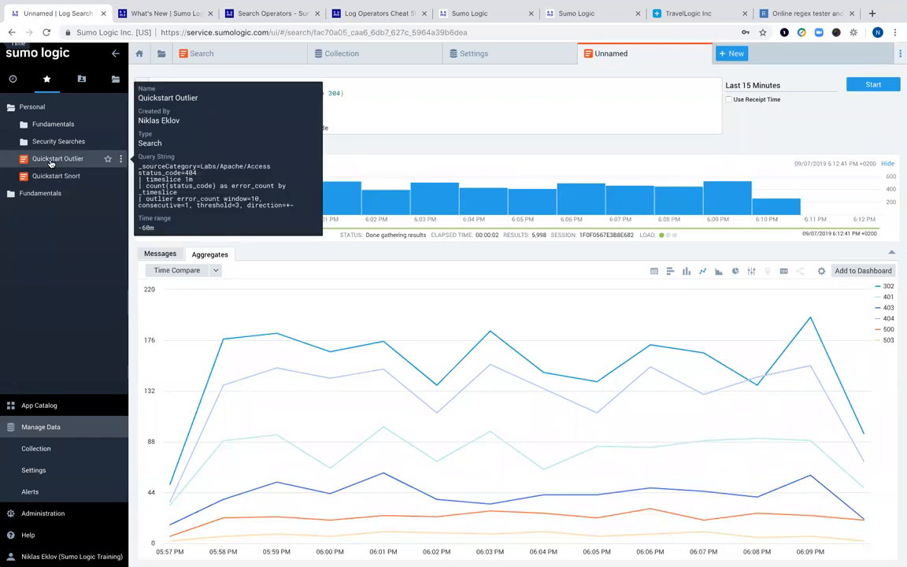
- Open the Quickstart Outlier saved search and run it over the Last 3 Hours
click(50, 163)
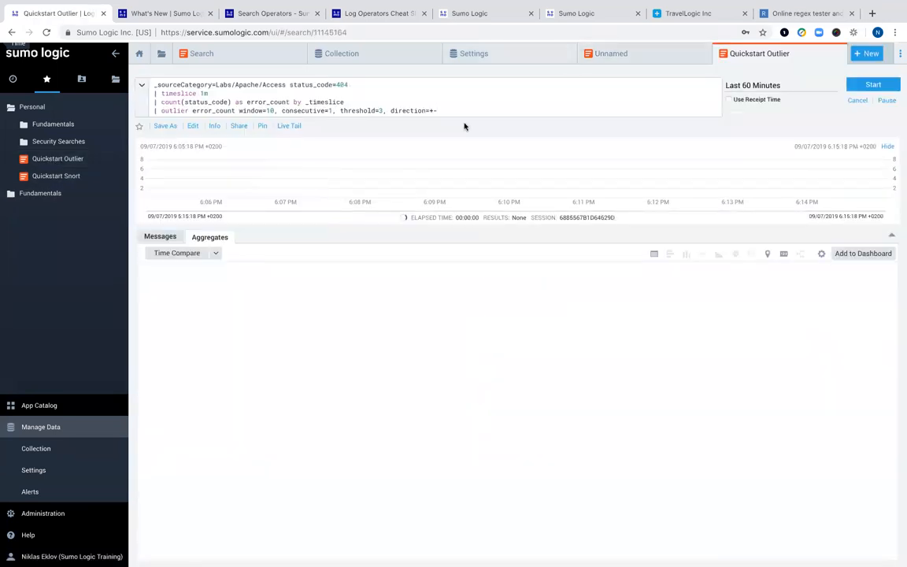
drag(439, 111, 101, 81)
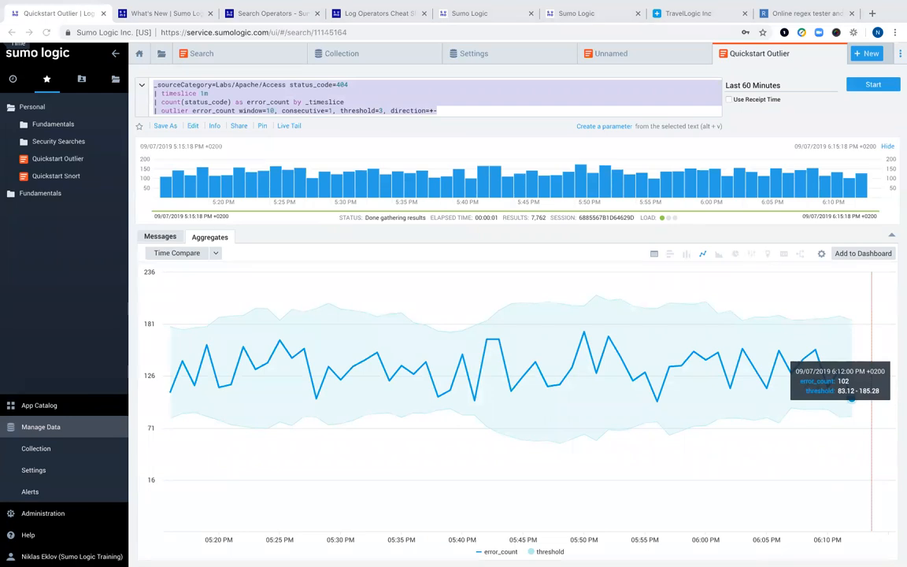
click(477, 108)
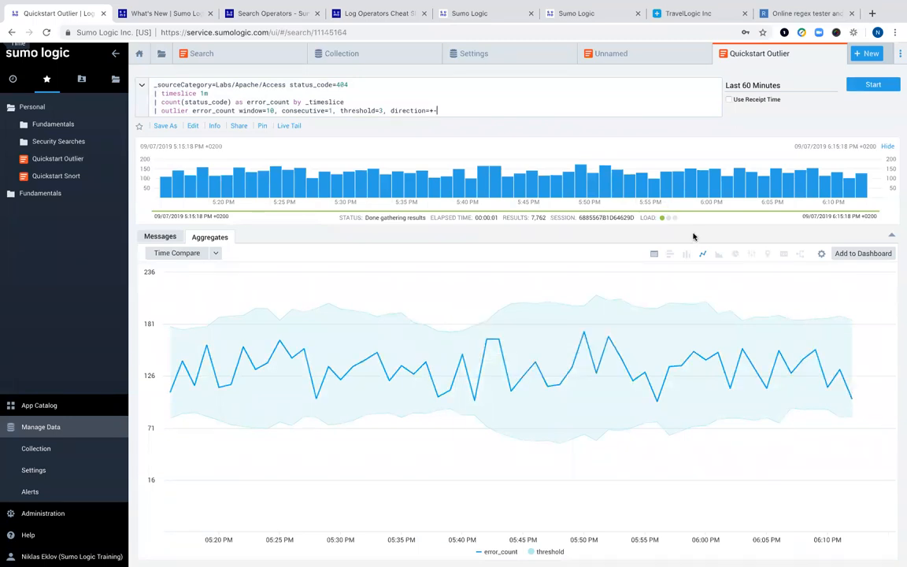
click(744, 85)
click(695, 159)
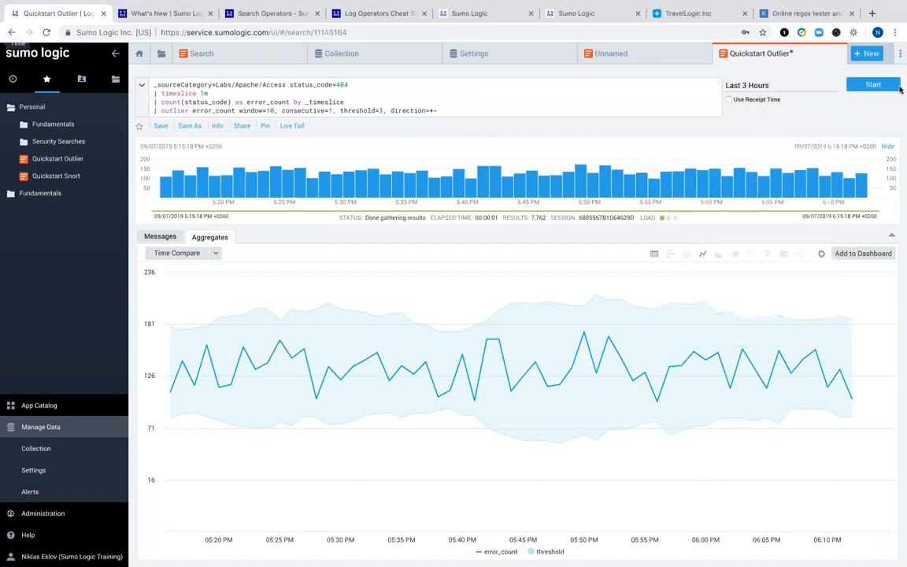
click(879, 84)
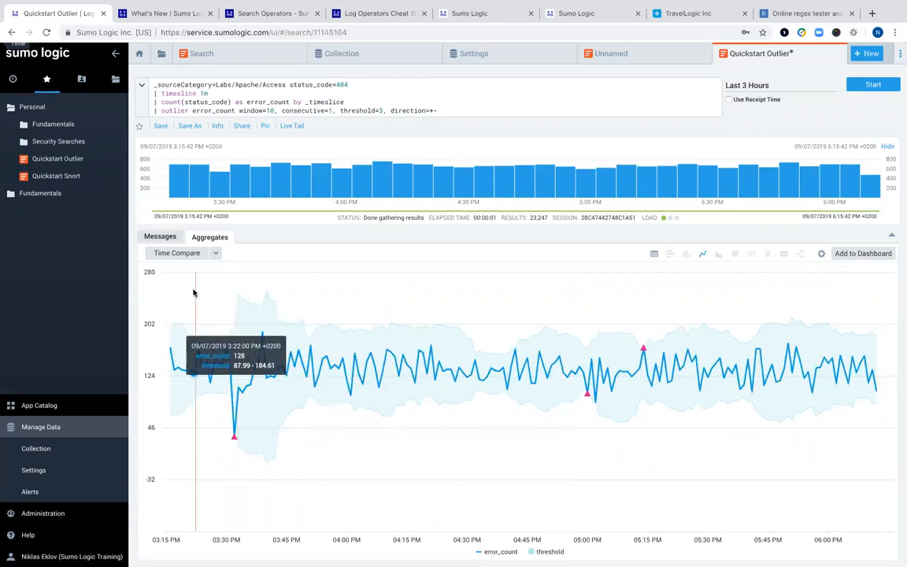
- Rerun the 404 outlier search and compare its results as a table and line chart
click(160, 237)
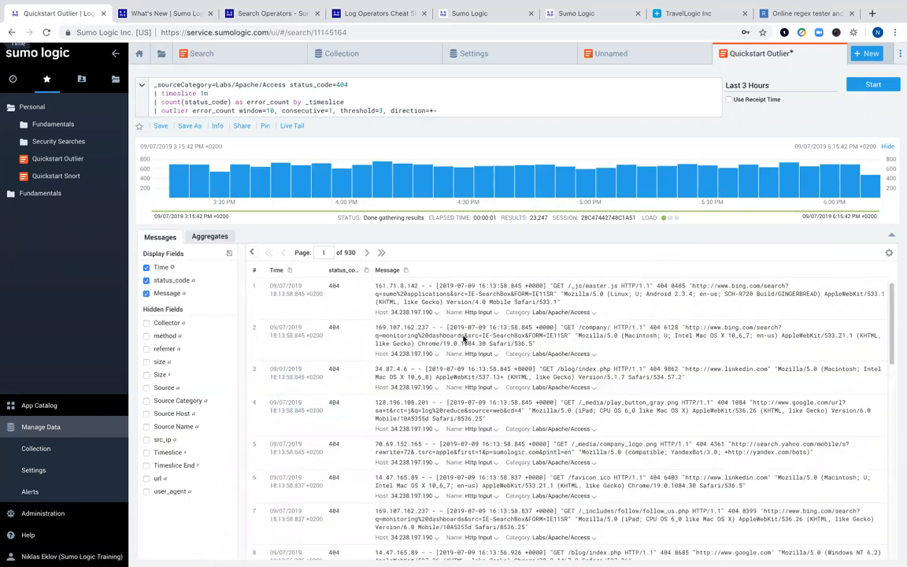
click(871, 84)
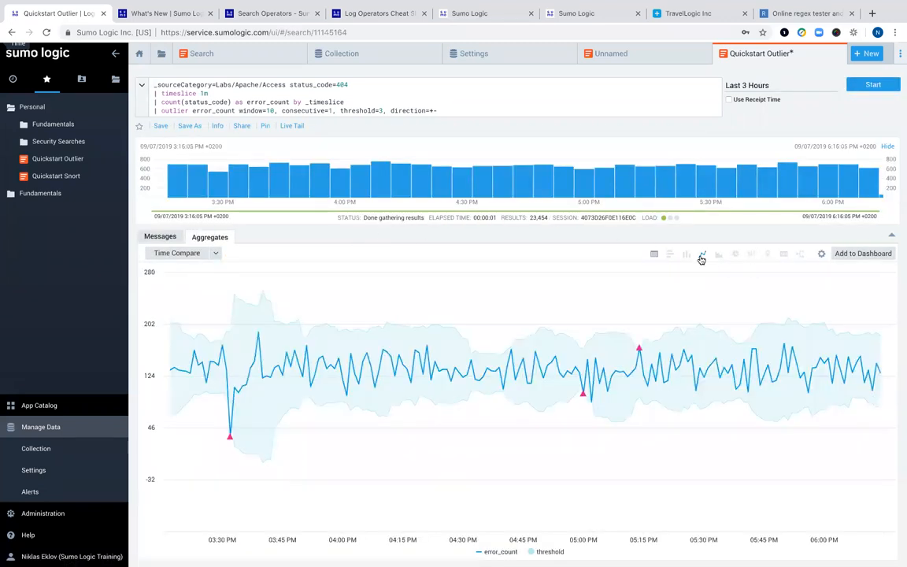
click(653, 254)
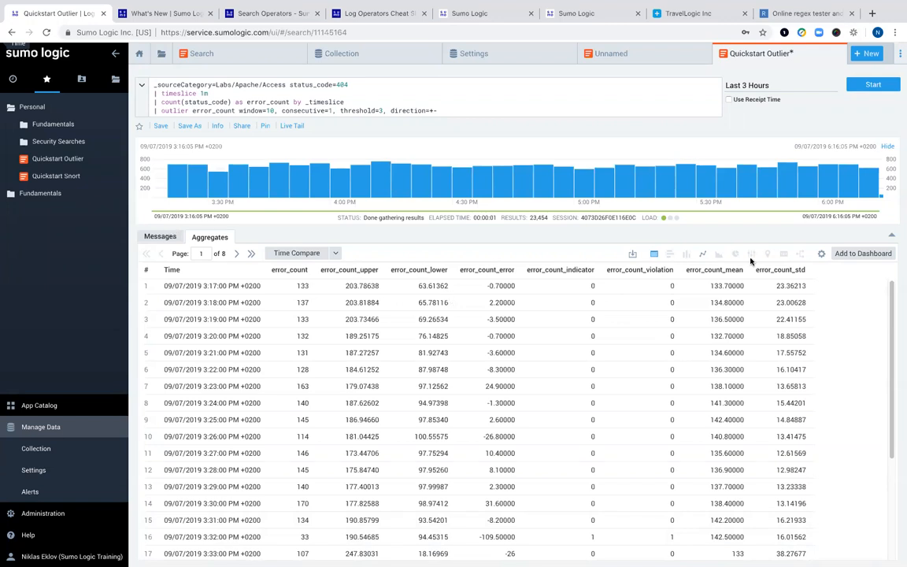
click(703, 256)
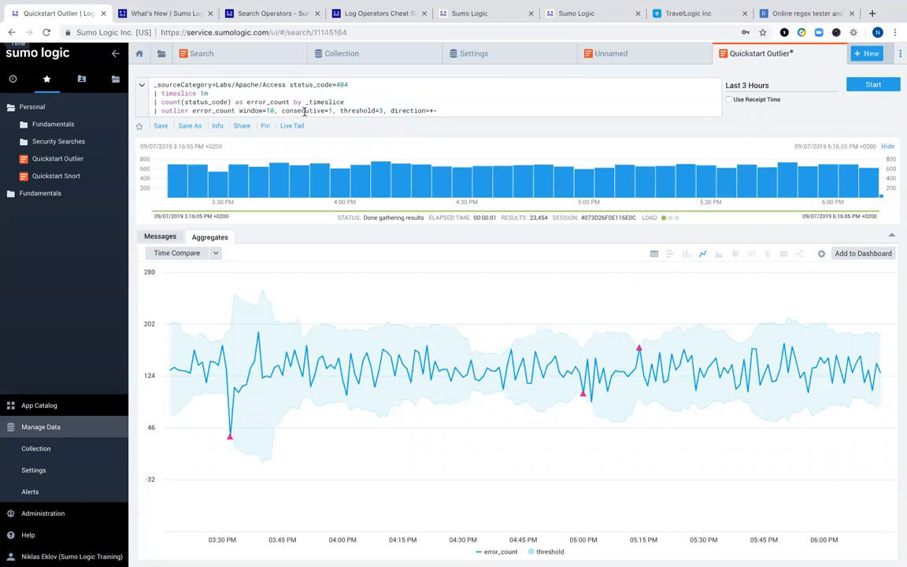
- Lower the outlier query's threshold from 3 to 2 and rerun the search
click(382, 110)
key(BackSpace)
text(2)
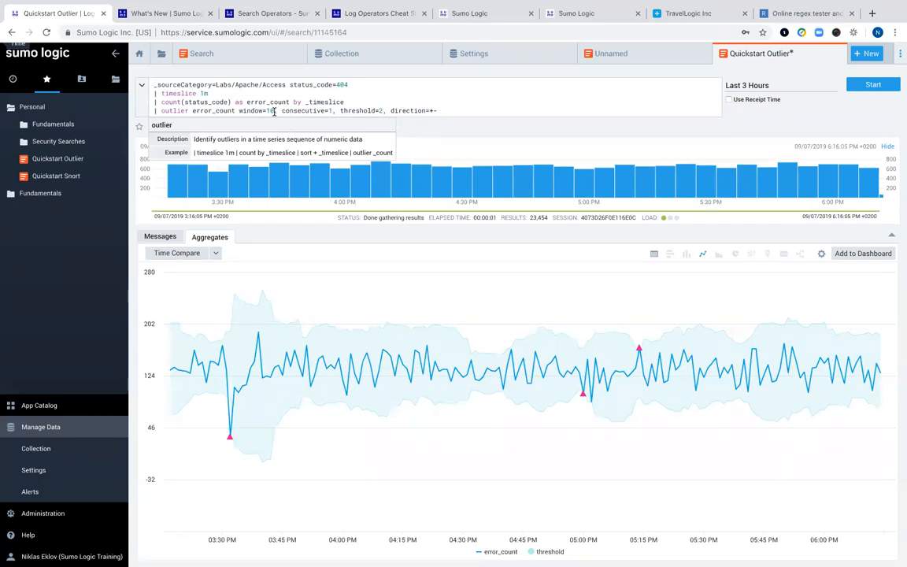
click(865, 86)
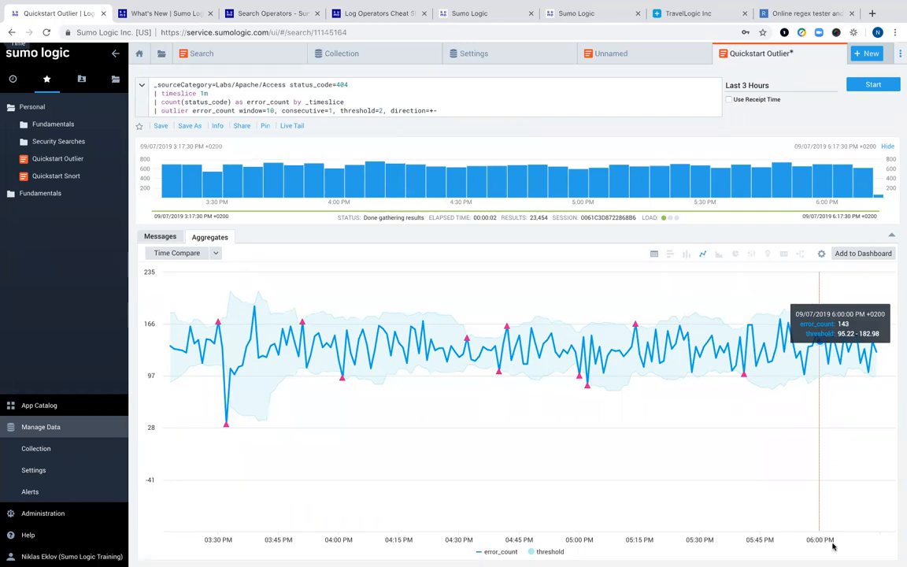
mouse_move(387, 548)
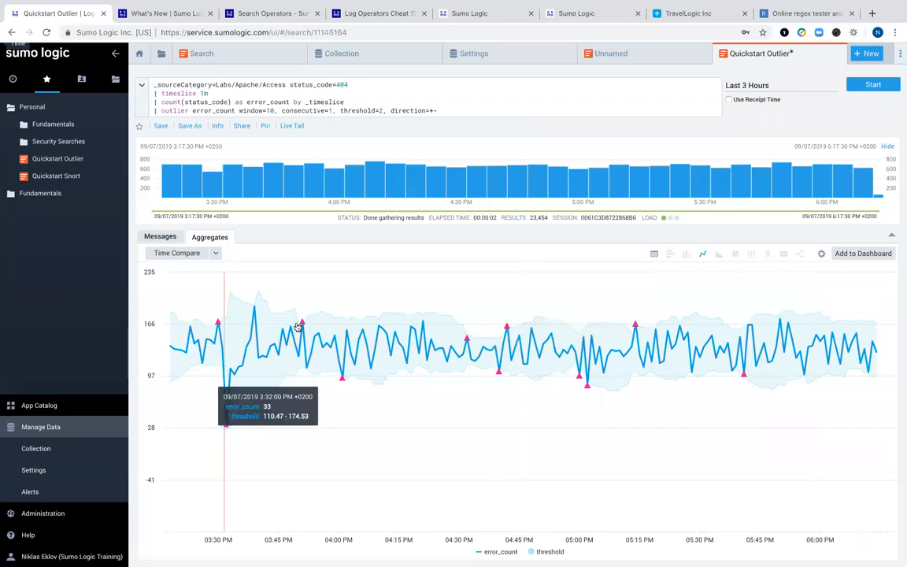
mouse_move(50, 176)
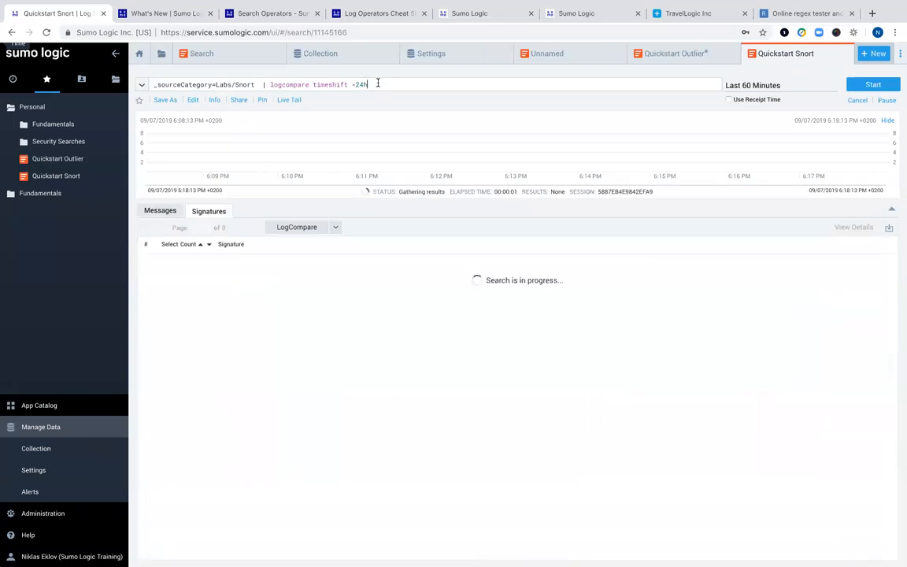
- Select the Snort logcompare query and scroll through the finished signature results
drag(375, 83, 178, 75)
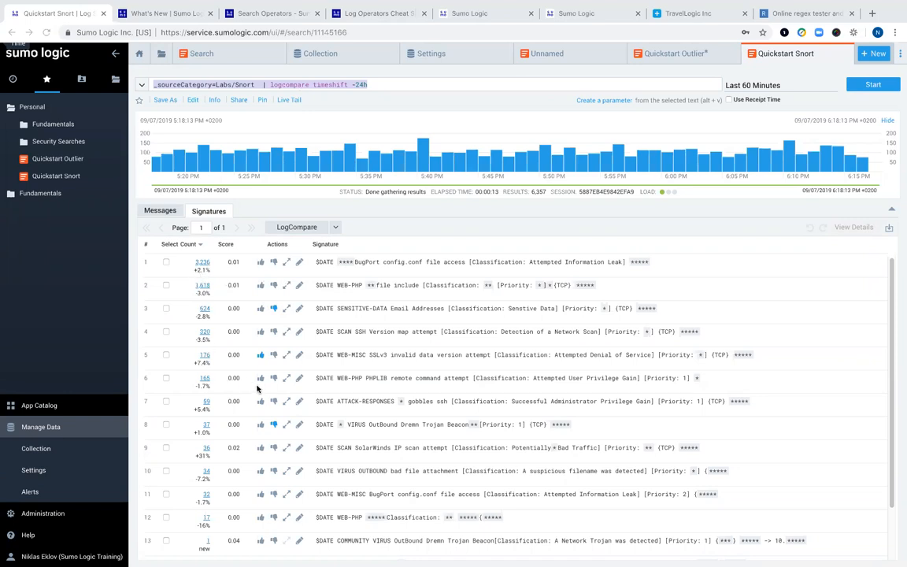
scroll(257, 390, down, 3)
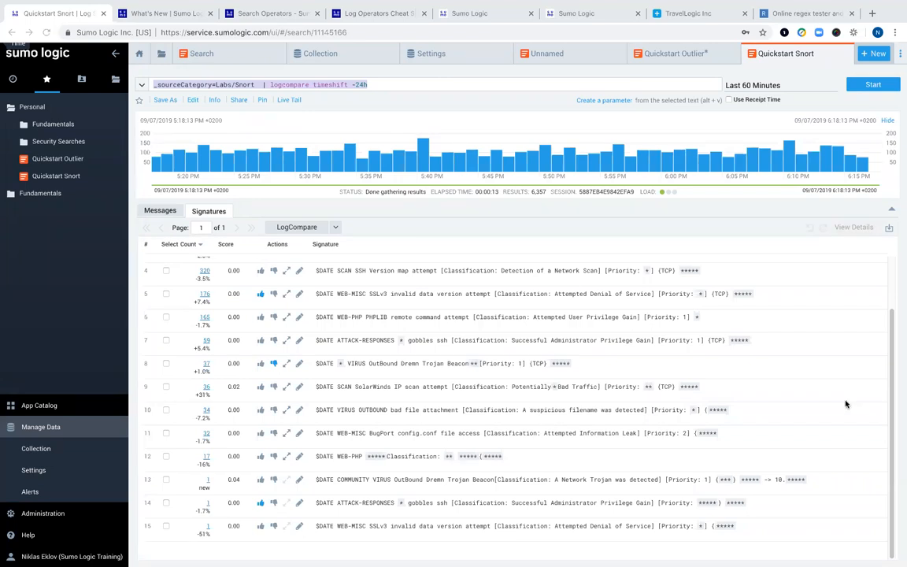
- Copy _sourceCategory=Labs/Snort from the query text
click(254, 84)
drag(255, 85, 156, 84)
right_click(159, 85)
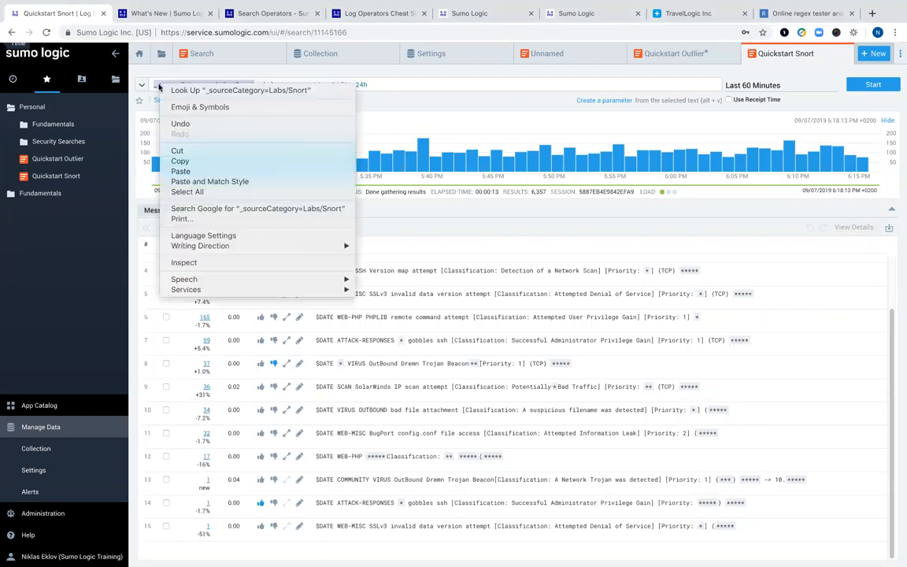
click(180, 160)
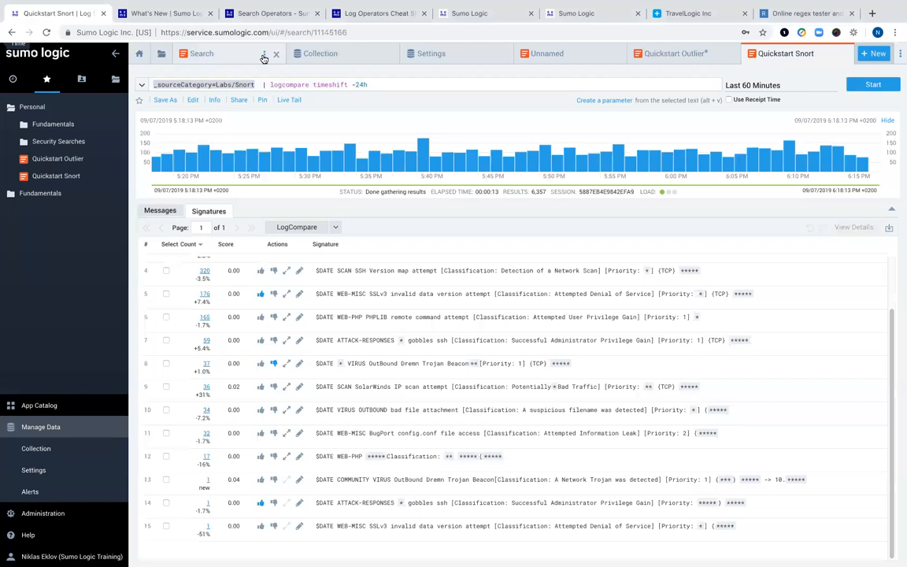
- Leave the search tab and return to the Sumo Logic Home page
right_click(265, 58)
click(197, 56)
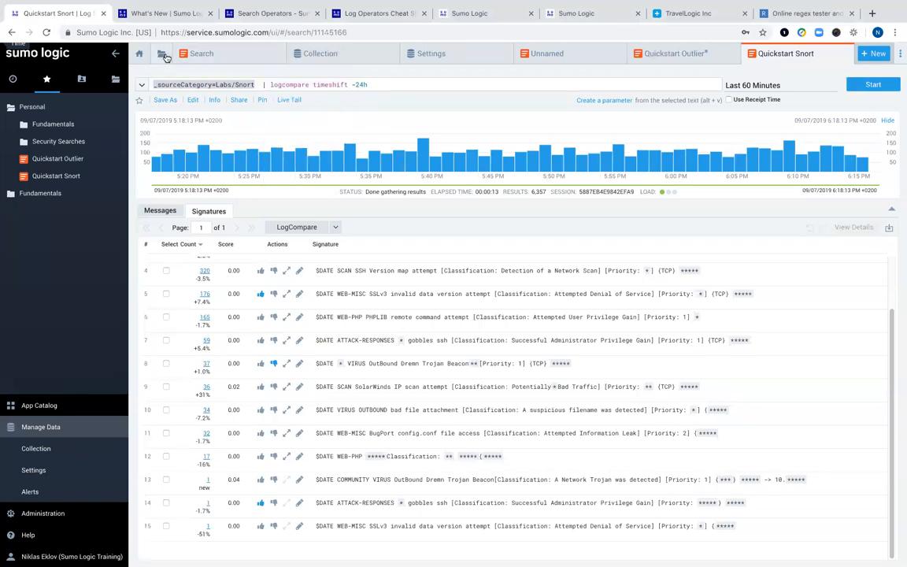
right_click(189, 57)
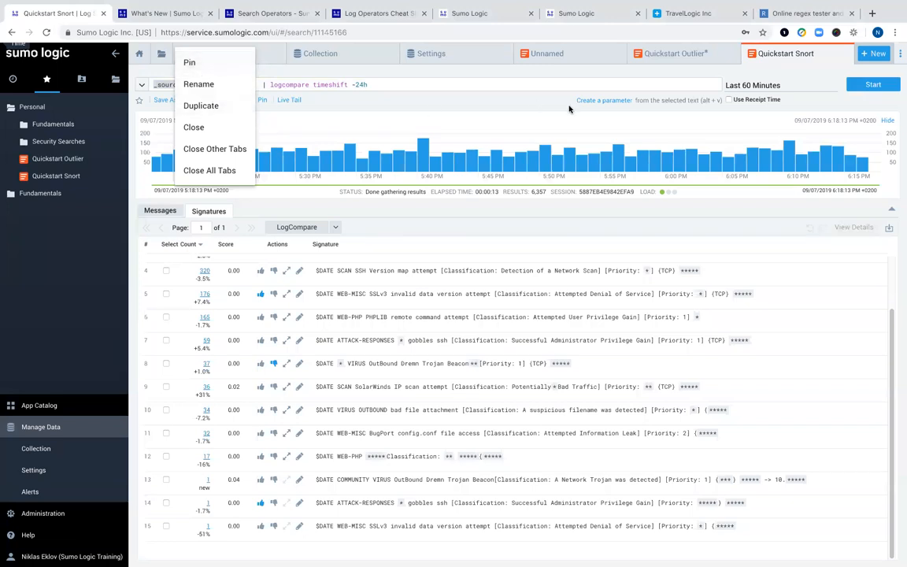
click(139, 54)
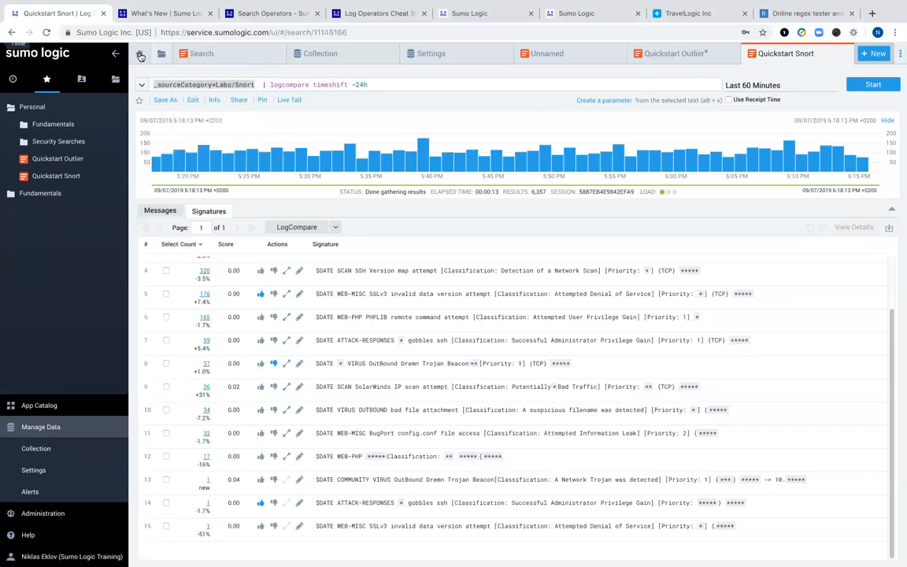
click(139, 55)
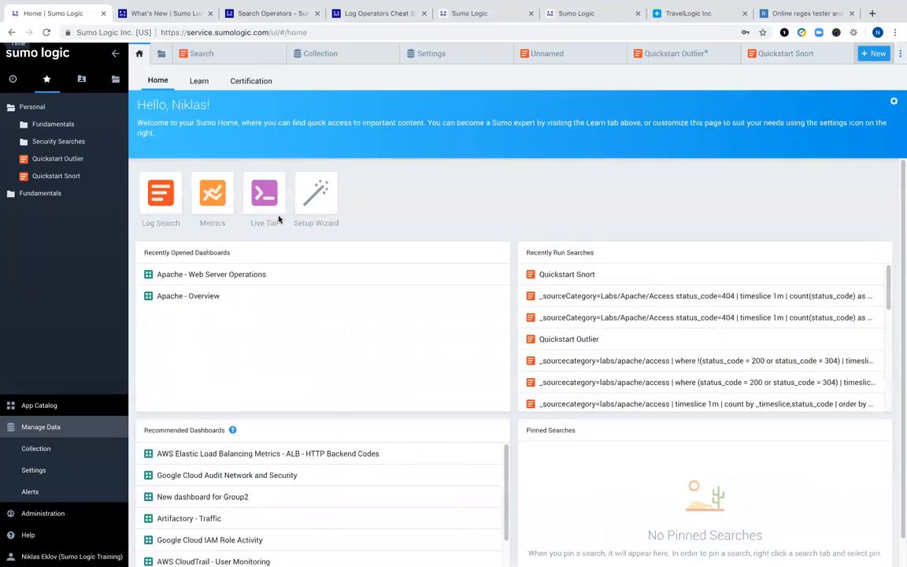
- Start a Live Tail session on the pasted _sourceCategory=Labs/Snort
click(279, 220)
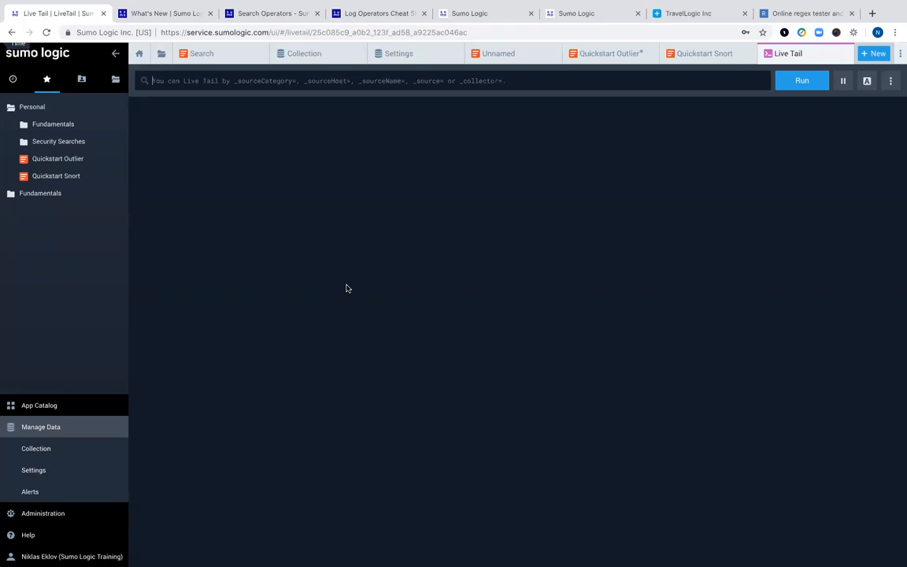
text(v)
key(BackSpace)
key(super+v)
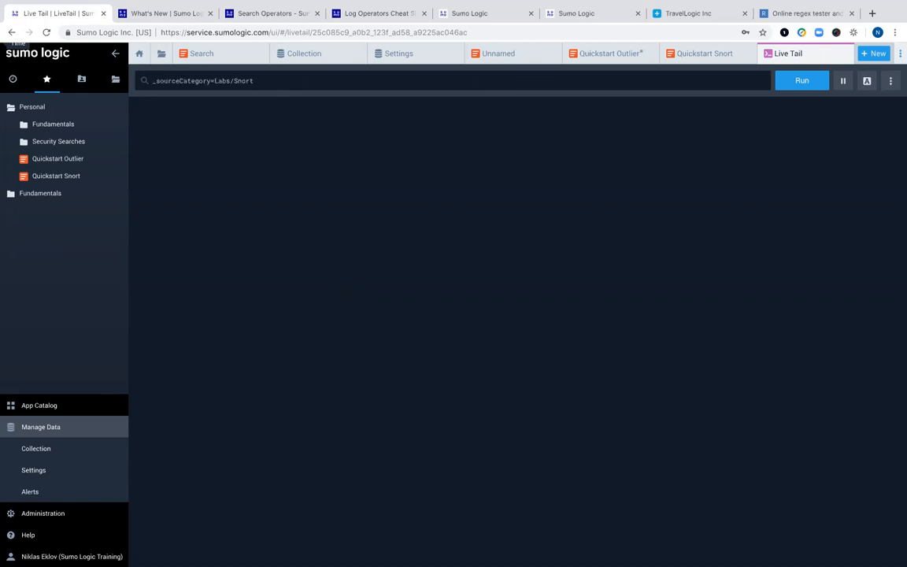
click(801, 81)
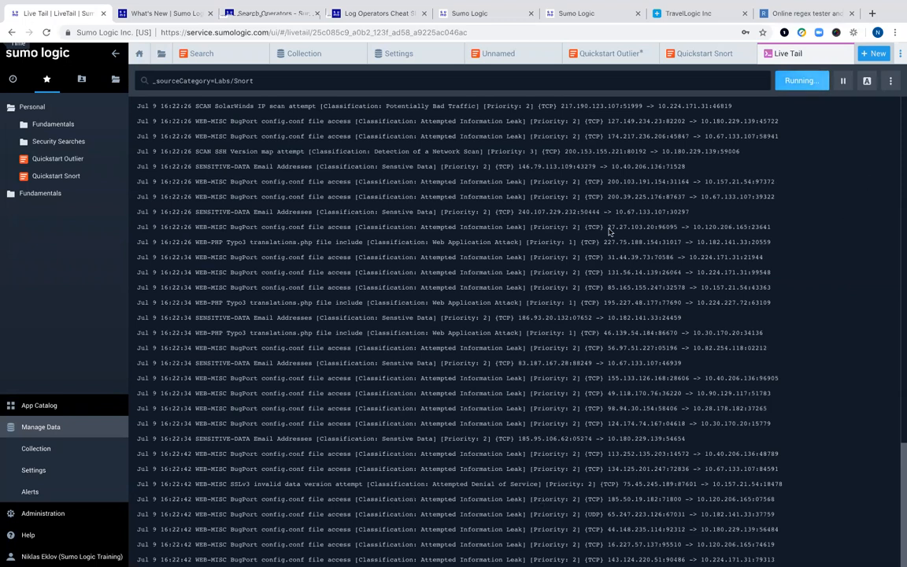
- Add 'error' and 'ek' as Live Tail highlight terms, then close the highlight panel
click(865, 85)
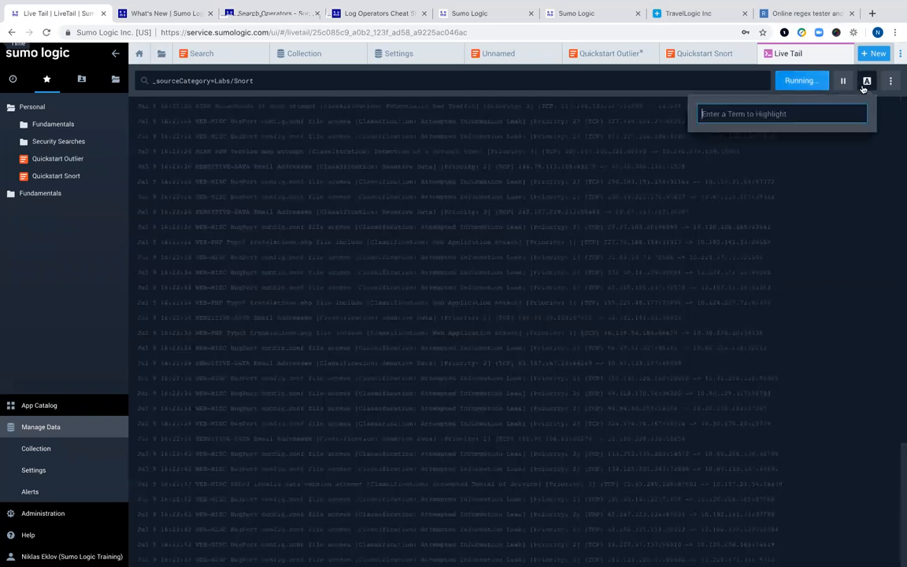
text(error)
key(Return)
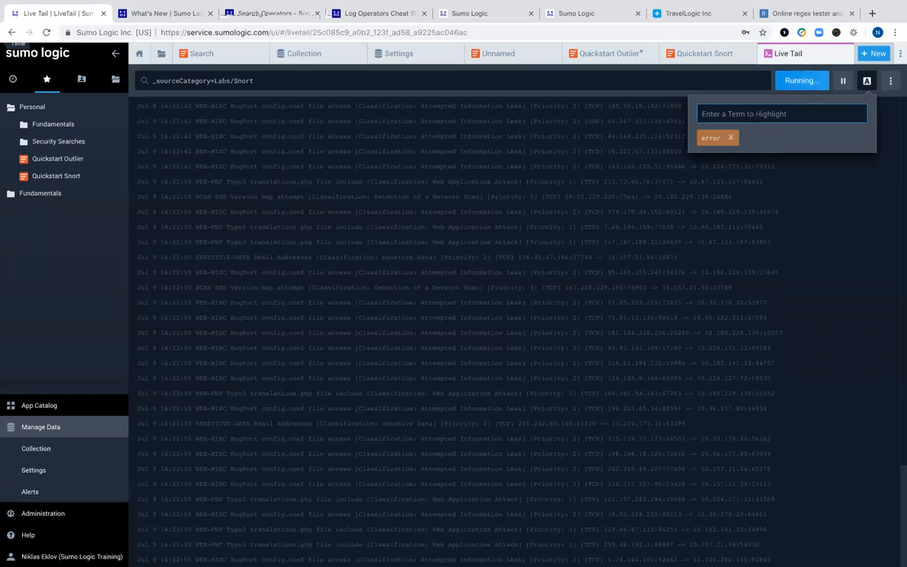
text(ek)
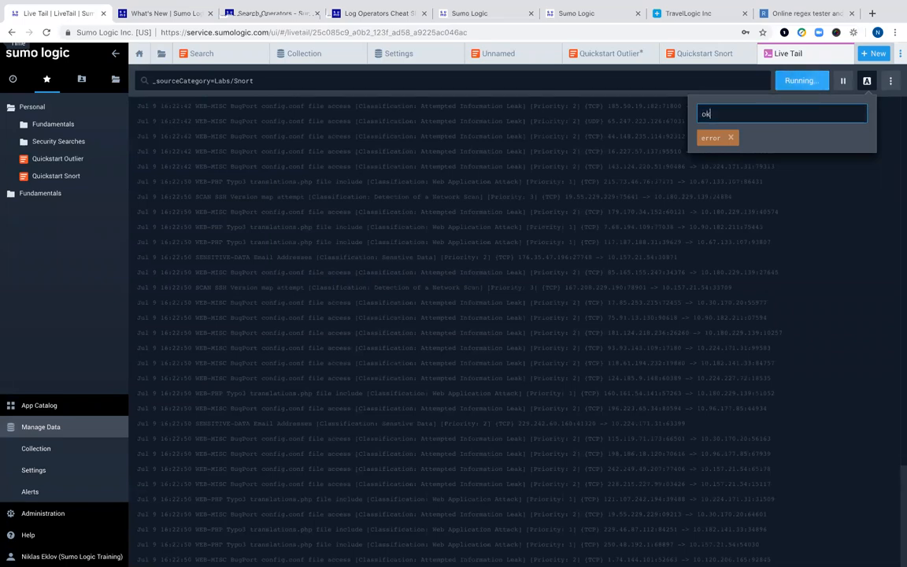
key(Return)
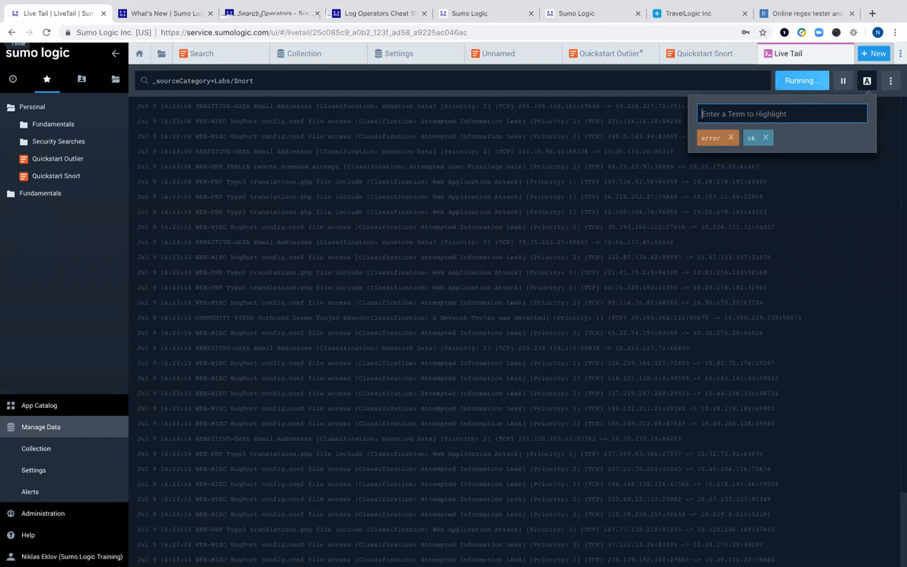
click(857, 192)
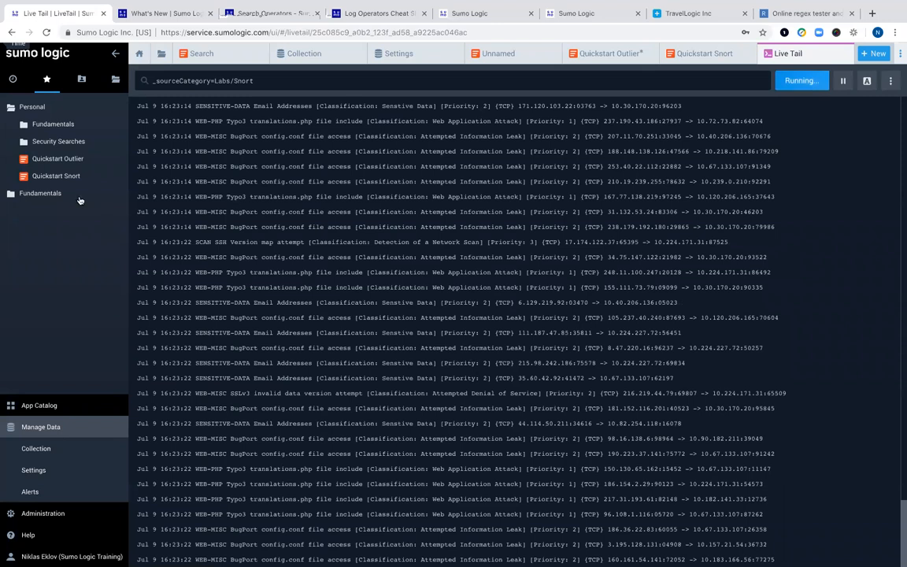
- Open the Quickstart Snort saved search from the Personal library and start a Save As
click(43, 177)
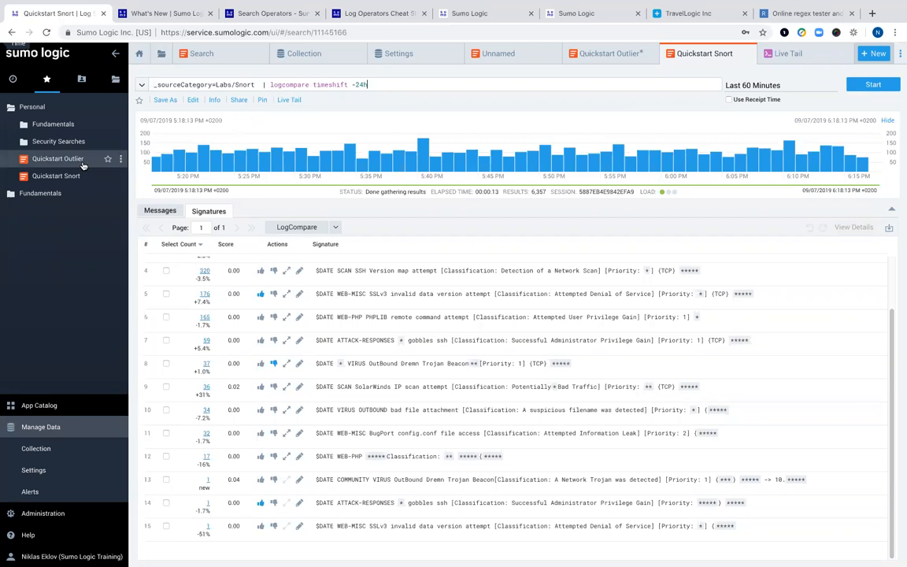
mouse_move(84, 163)
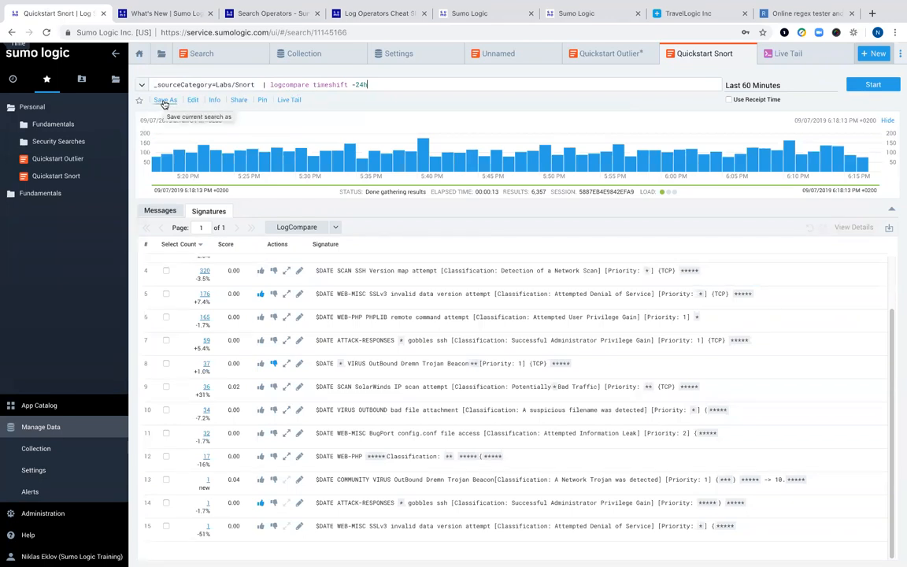
click(164, 101)
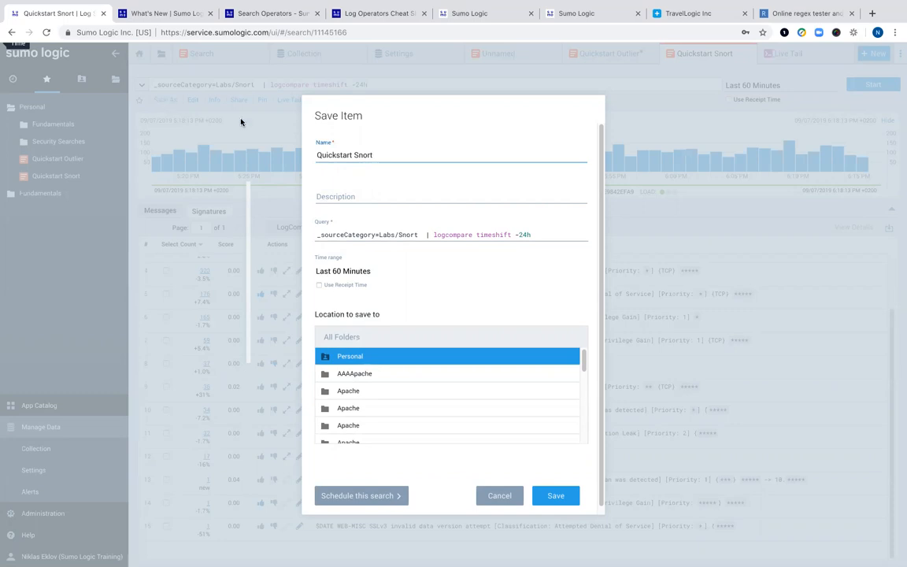
- Go past the description and folder fields to the search's scheduling options
click(324, 194)
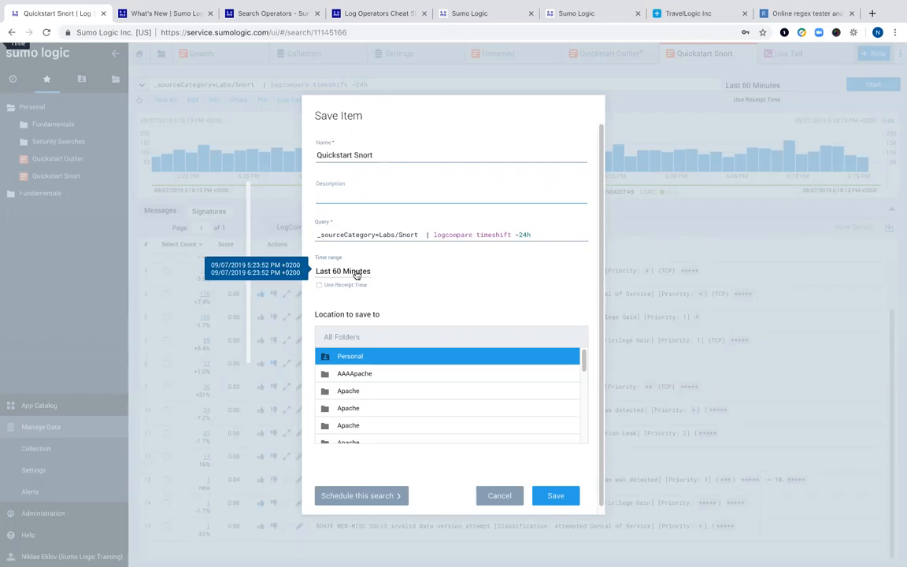
mouse_move(584, 361)
mouse_down()
mouse_move(586, 432)
mouse_move(593, 370)
mouse_up()
click(443, 330)
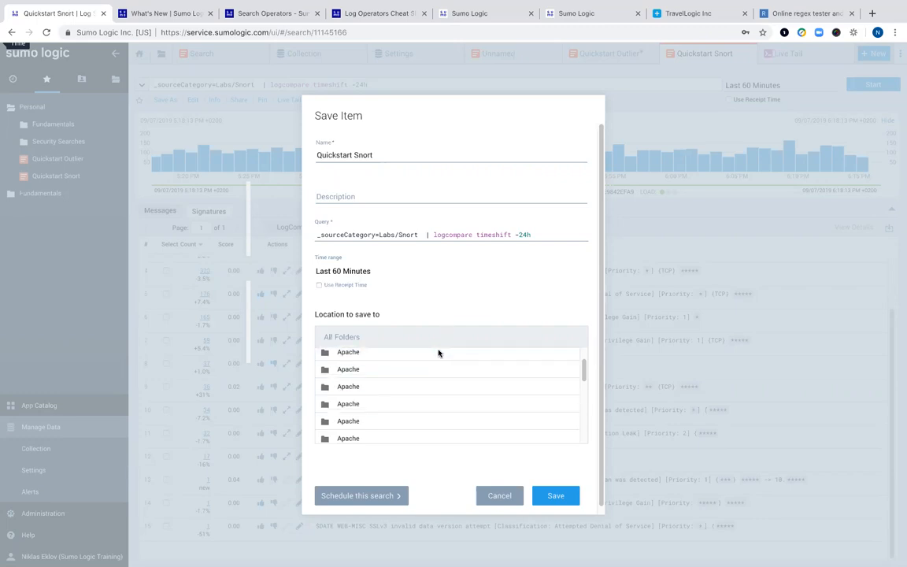
click(359, 496)
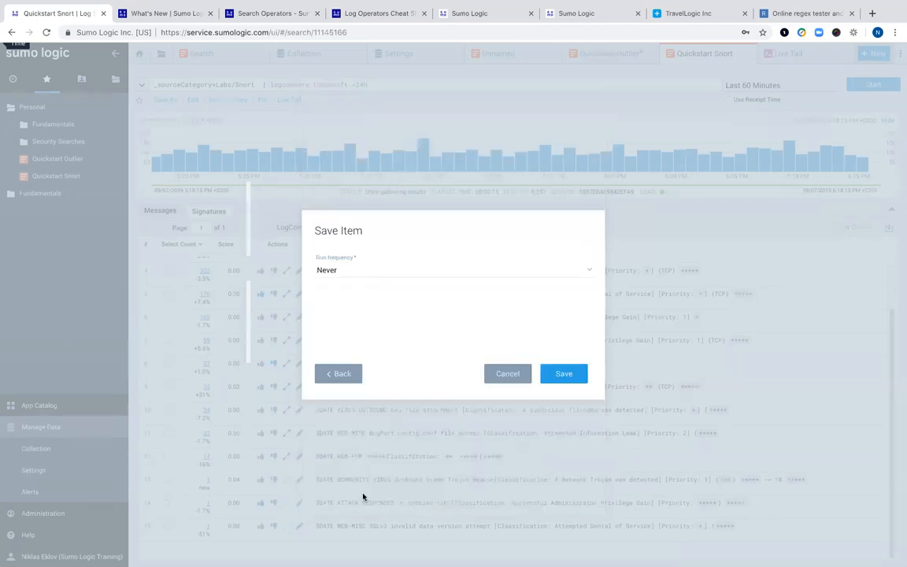
- Set the run frequency to Daily, then switch it to Real Time
click(588, 271)
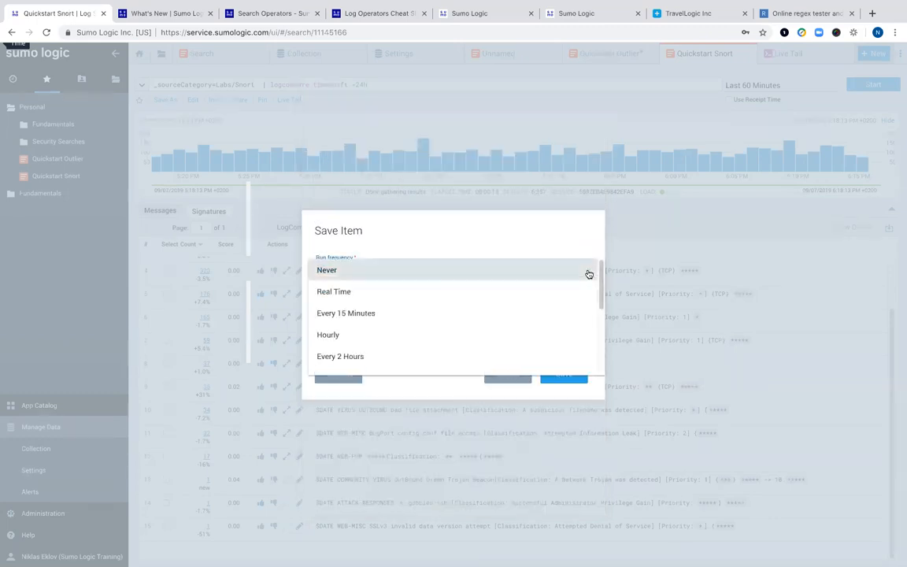
scroll(553, 344, down, 1)
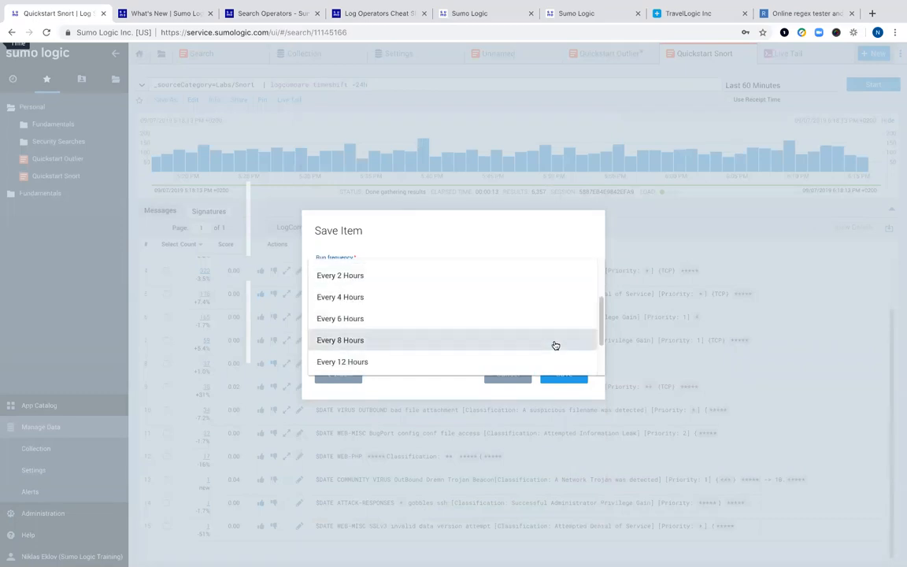
scroll(554, 345, down, 2)
click(555, 325)
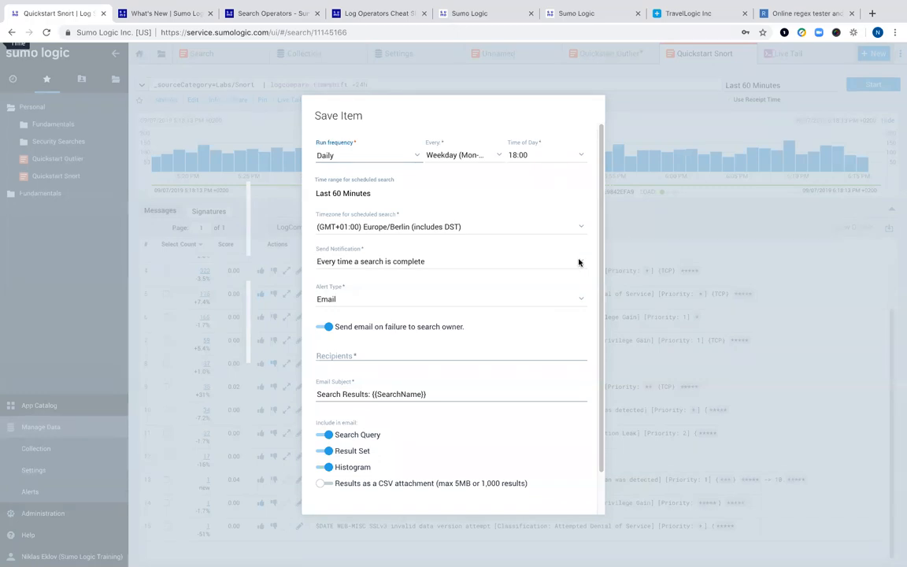
click(418, 157)
scroll(385, 154, up, 5)
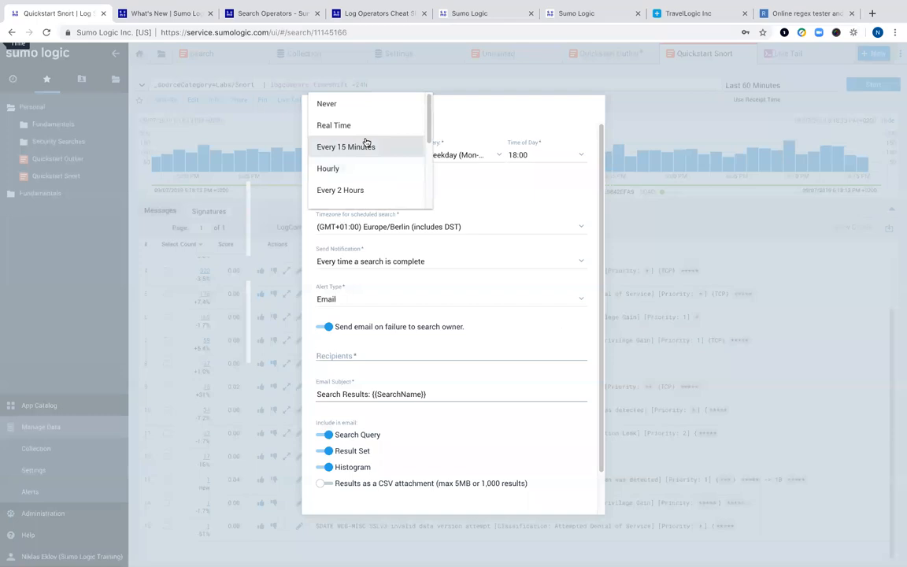
click(358, 129)
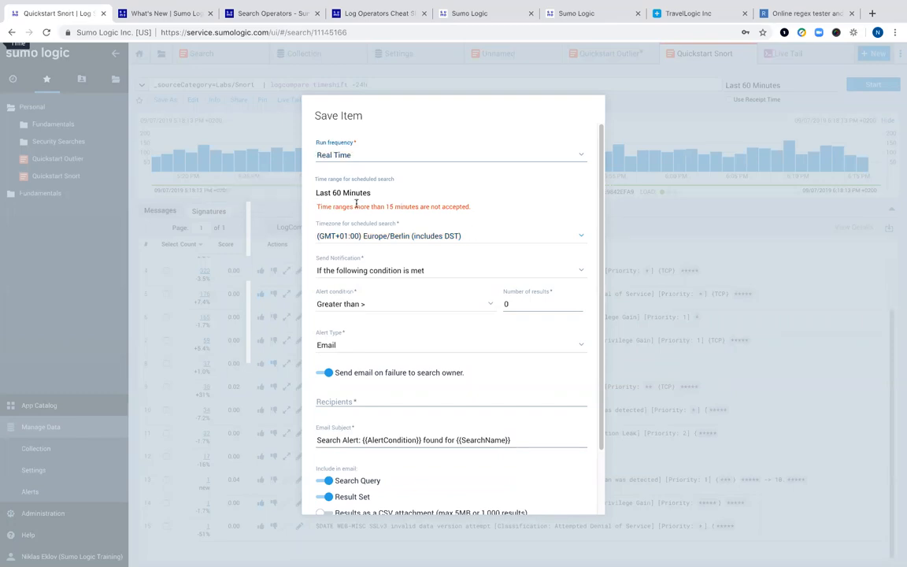
mouse_move(332, 195)
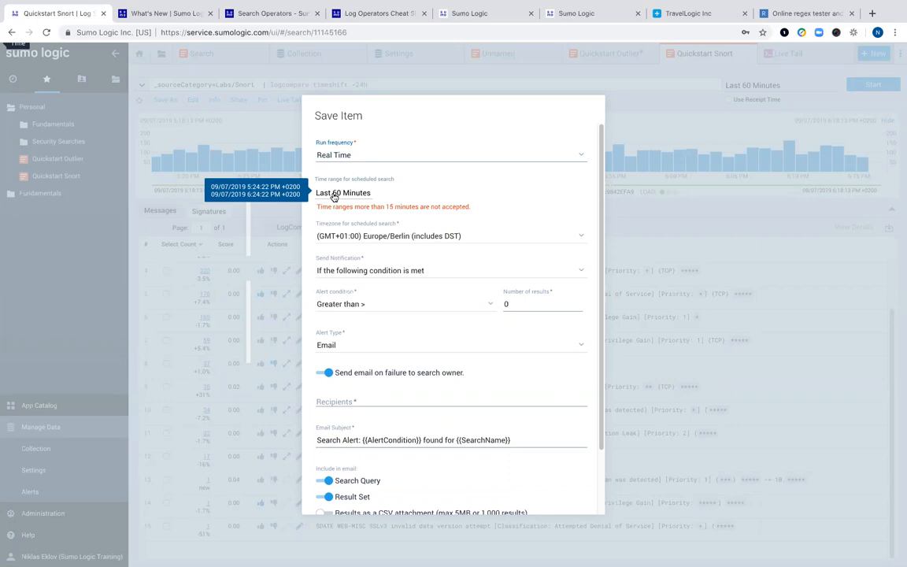
- Change the run frequency back to Daily
click(355, 155)
scroll(382, 218, down, 3)
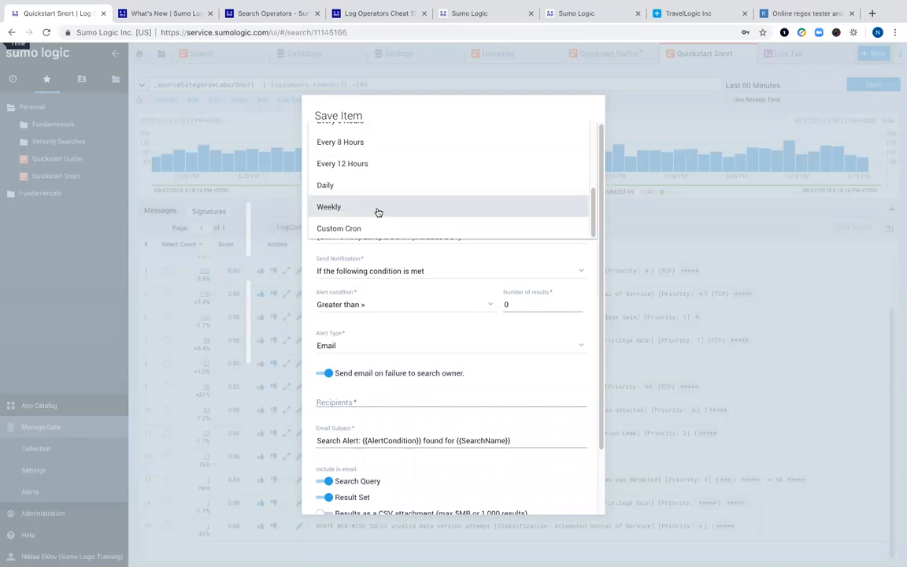
click(329, 184)
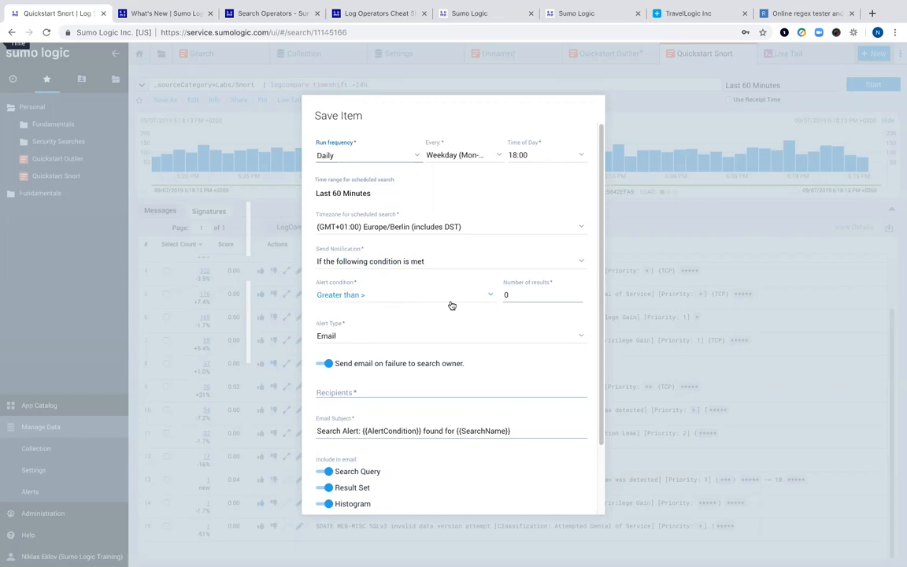
- Keep alert condition Greater than and alert type Email, then close the dialog without saving
click(490, 300)
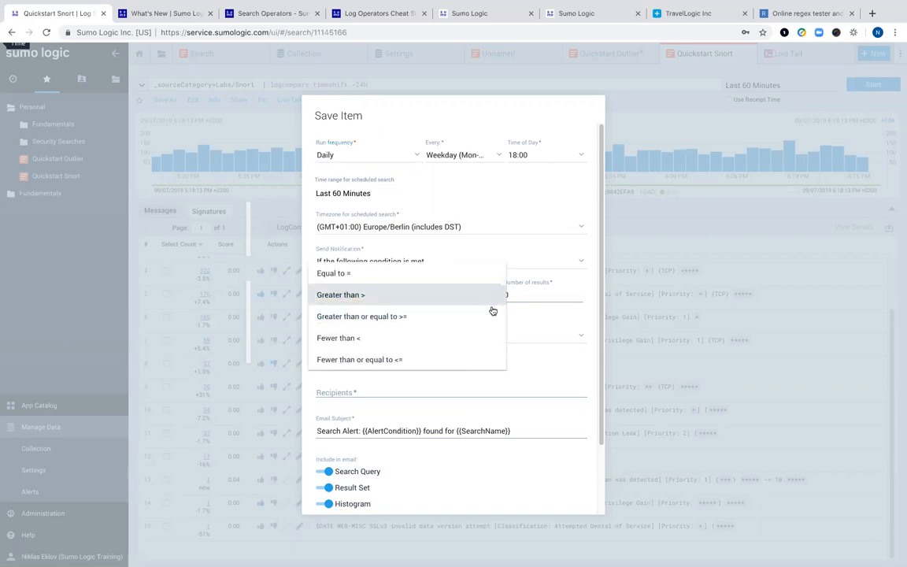
click(563, 386)
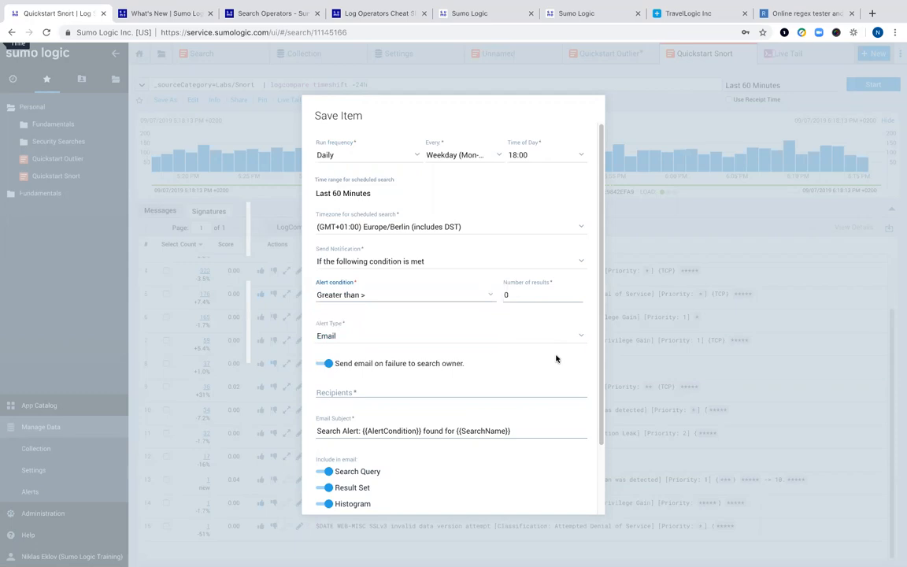
click(581, 336)
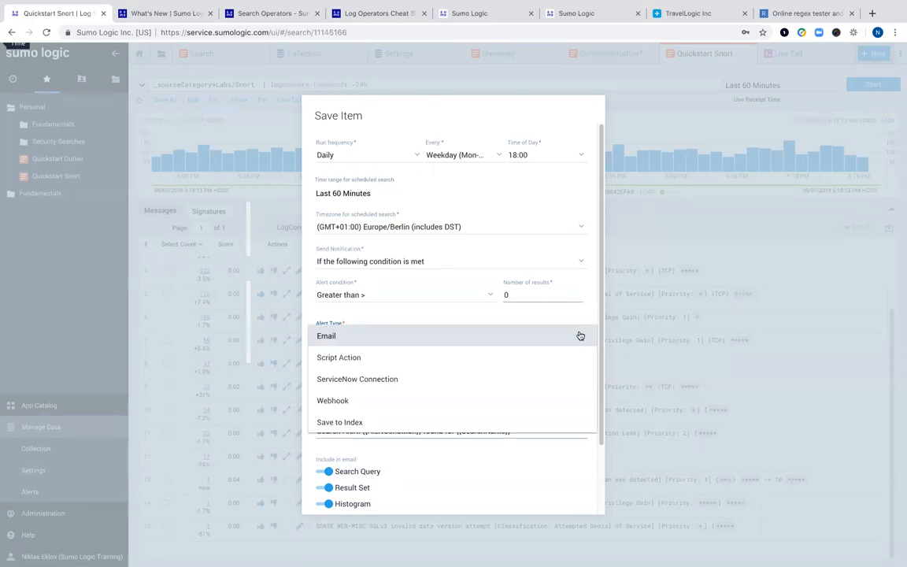
click(678, 276)
scroll(450, 463, down, 1)
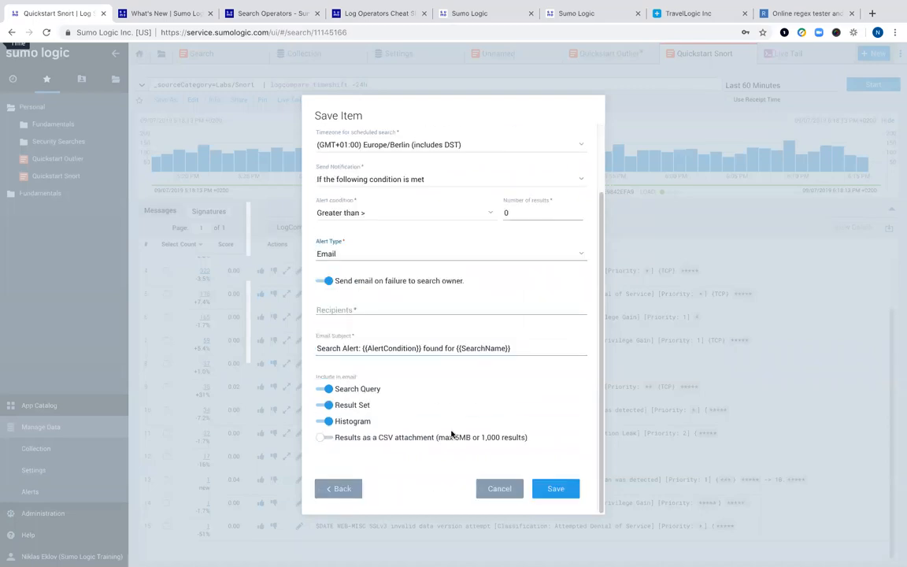
key(Escape)
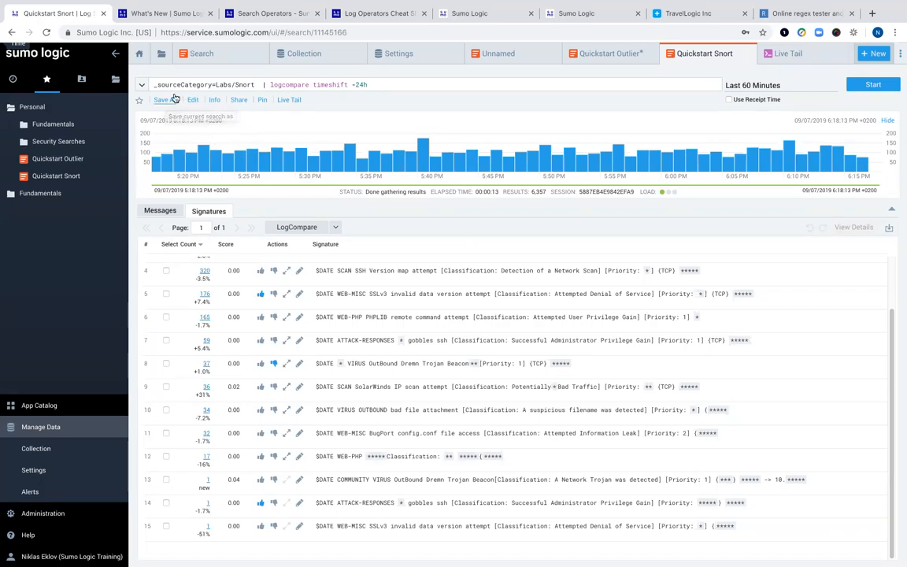
- Schedule the Quickstart Snort search to run daily, keeping Email as the alert type
click(166, 103)
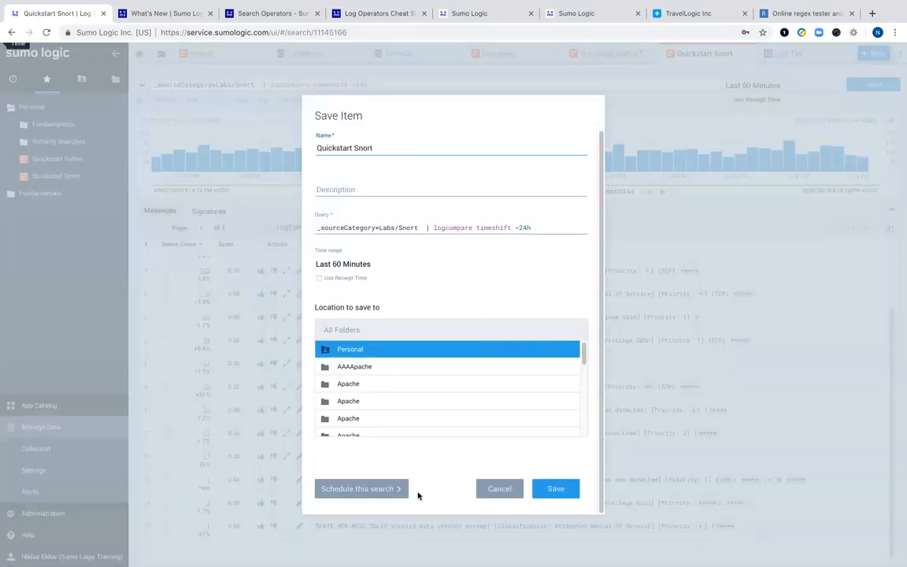
click(371, 489)
click(582, 272)
scroll(519, 339, down, 3)
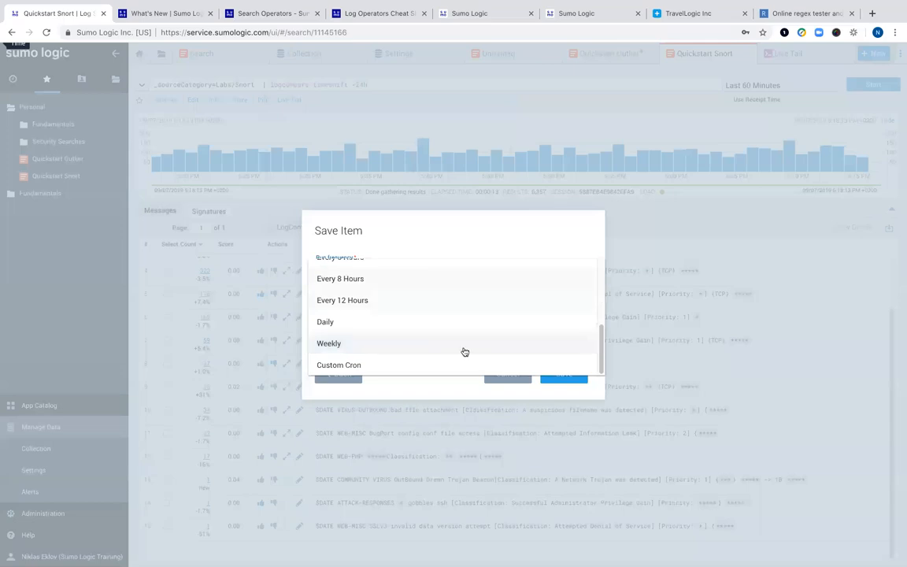
scroll(464, 354, up, 3)
scroll(409, 343, down, 3)
click(375, 327)
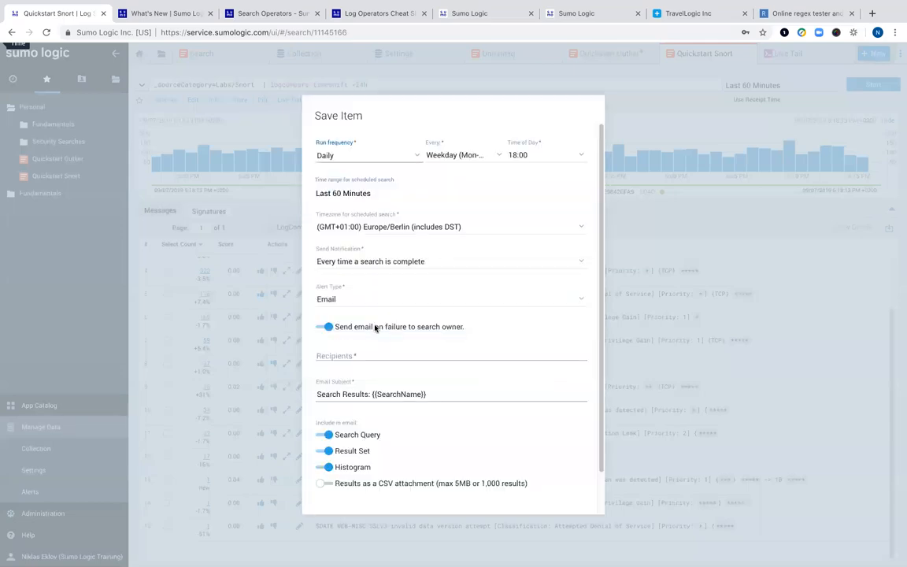
click(581, 300)
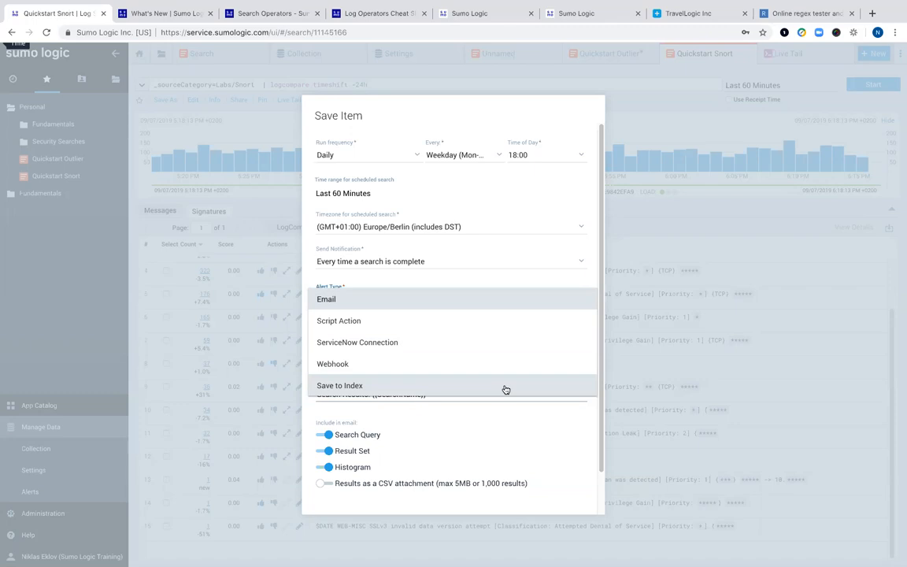
click(590, 439)
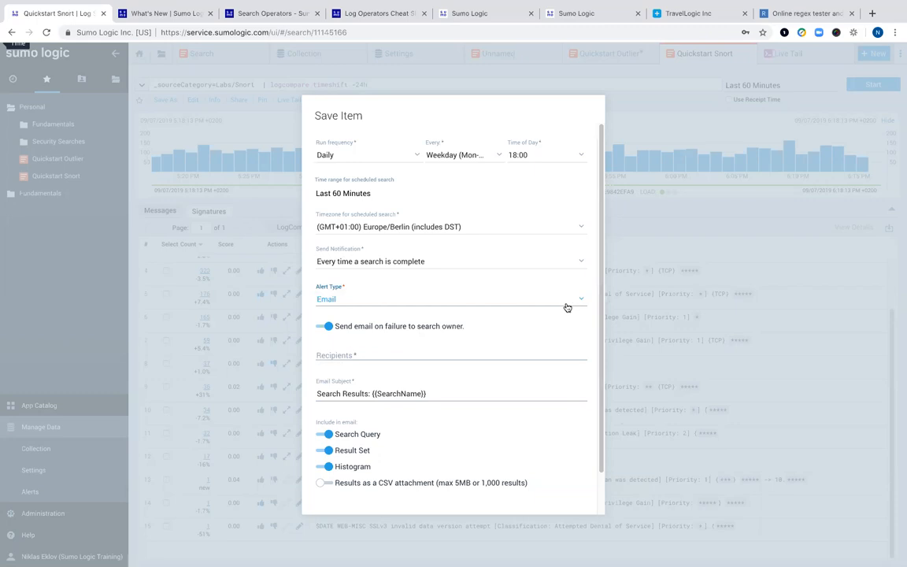
scroll(564, 315, down, 2)
- Add the user's email address as the recipient and retry saving the scheduled search
click(556, 488)
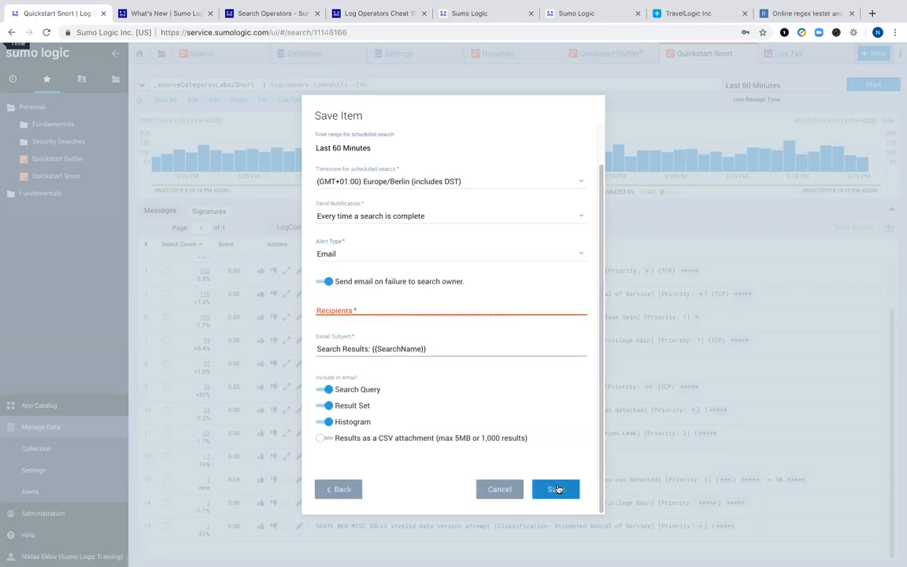
click(397, 306)
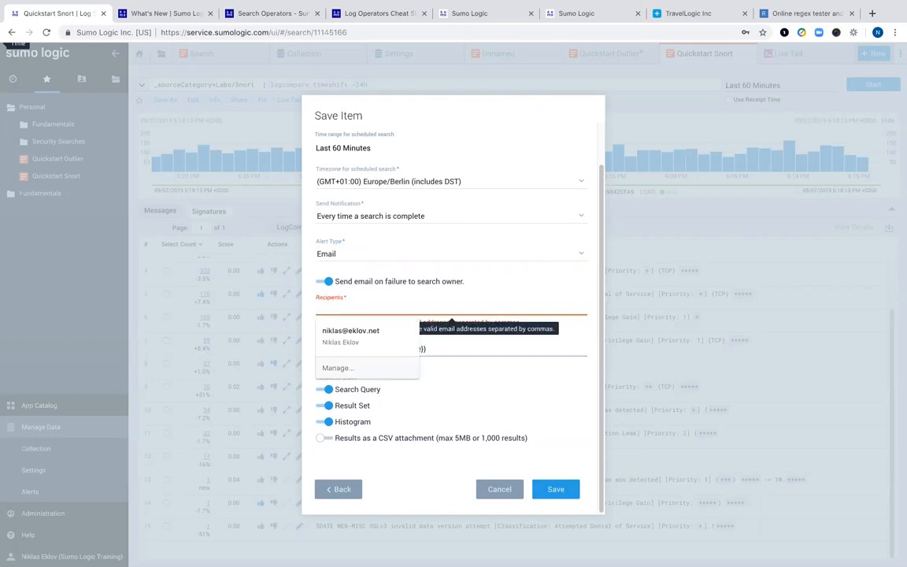
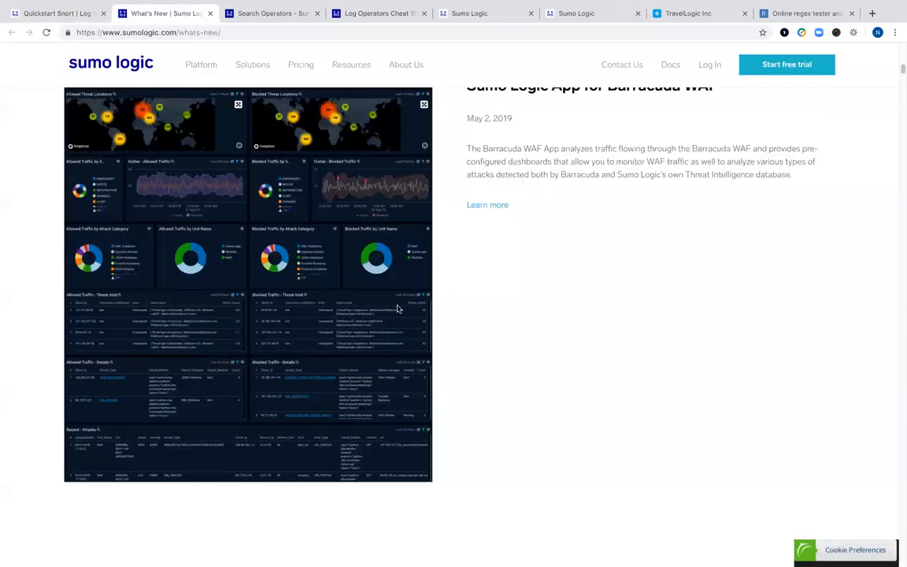
click(69, 14)
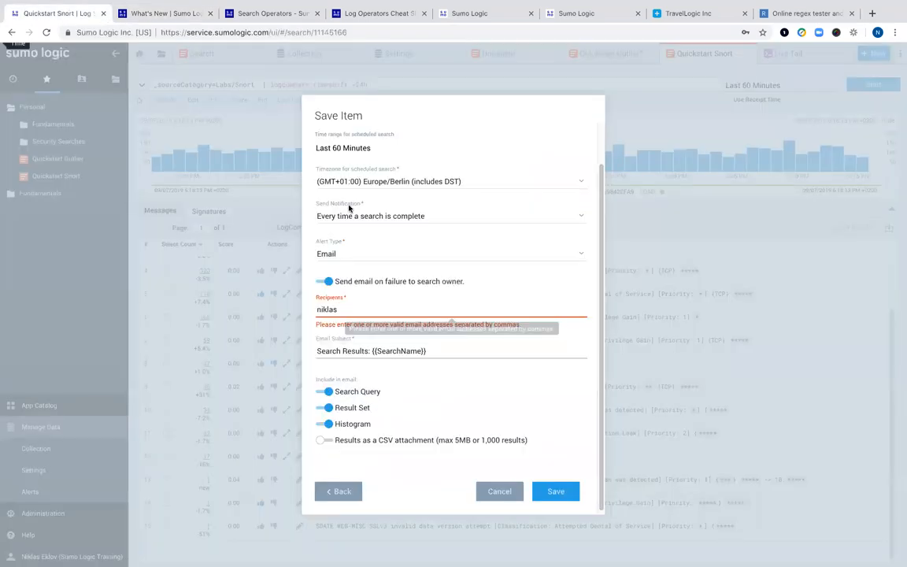
text(@)
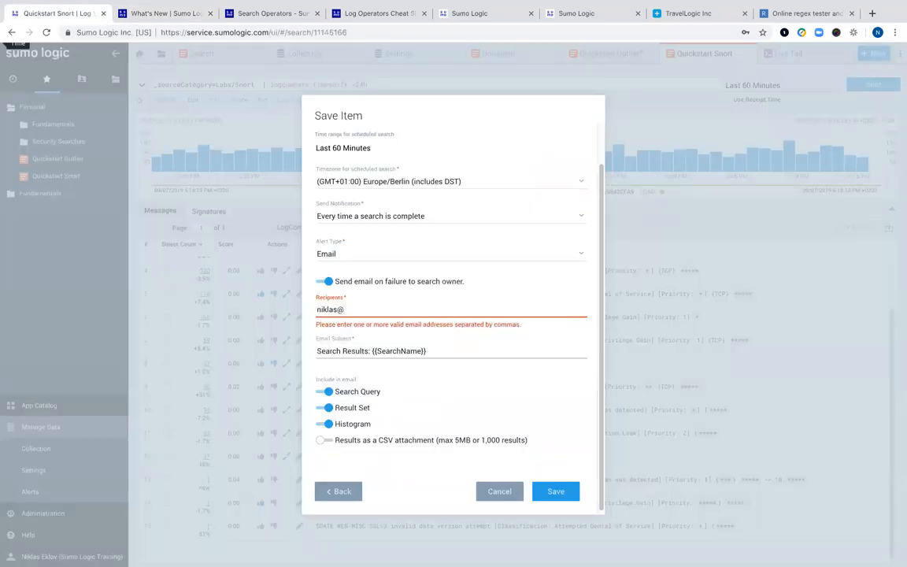
text(sumologic.com)
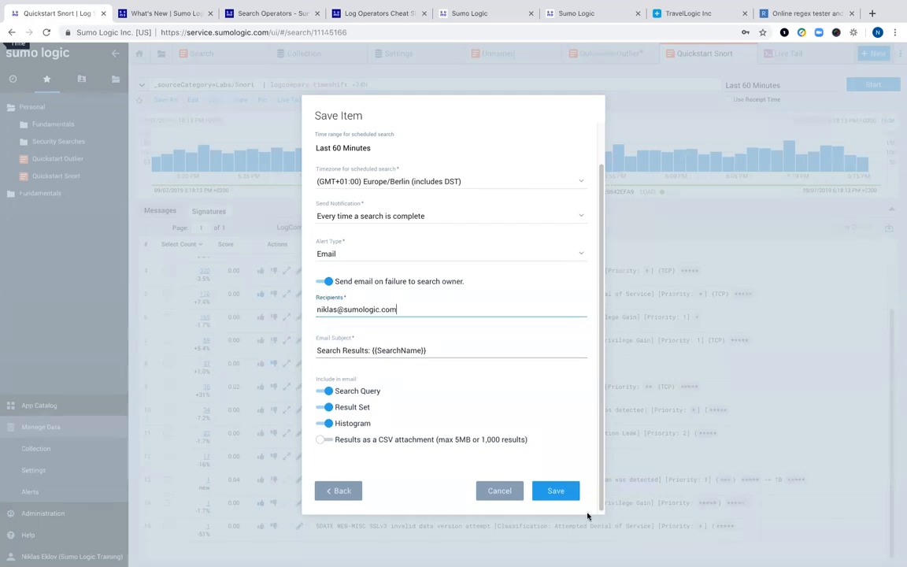
click(563, 497)
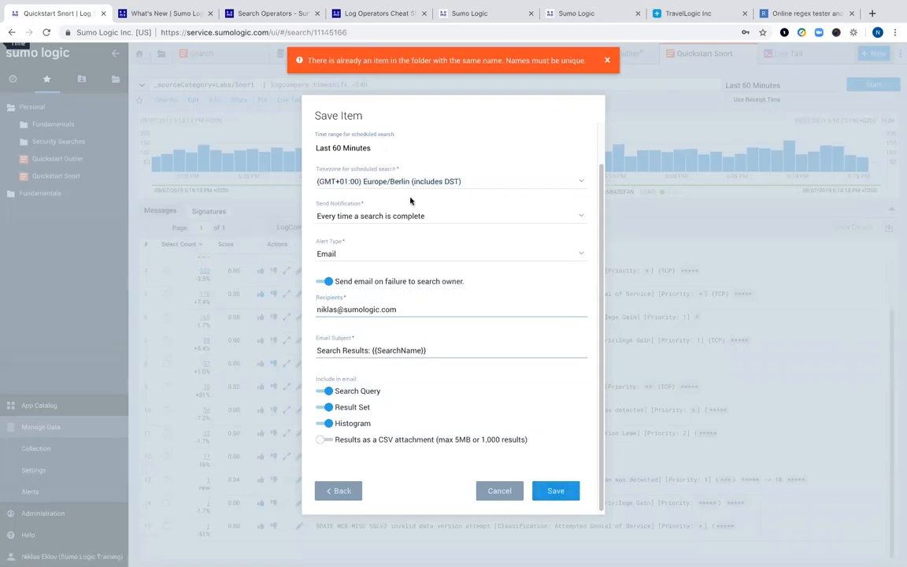
- Keep notifying on every completed search and rename the search 'Quickstart Snort demo12345'
click(413, 214)
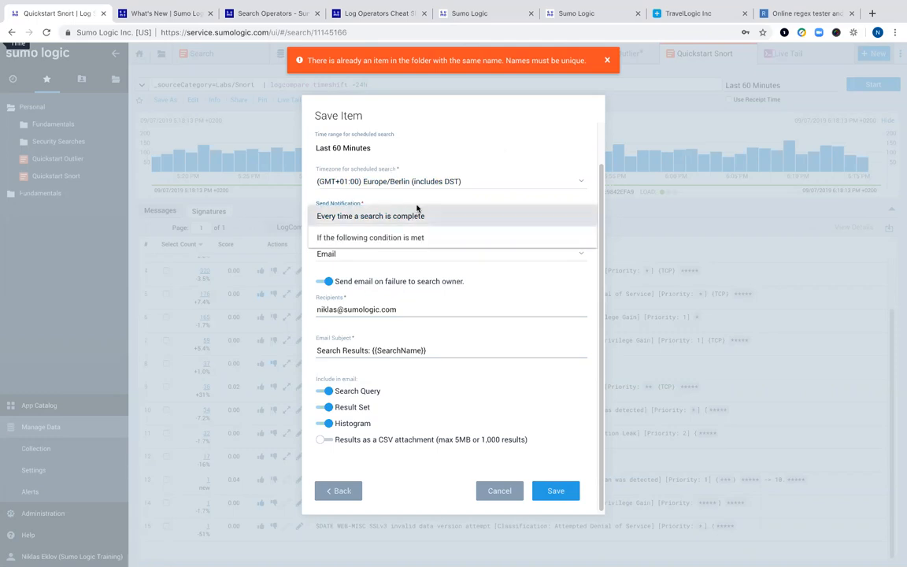
click(472, 216)
click(340, 490)
click(395, 147)
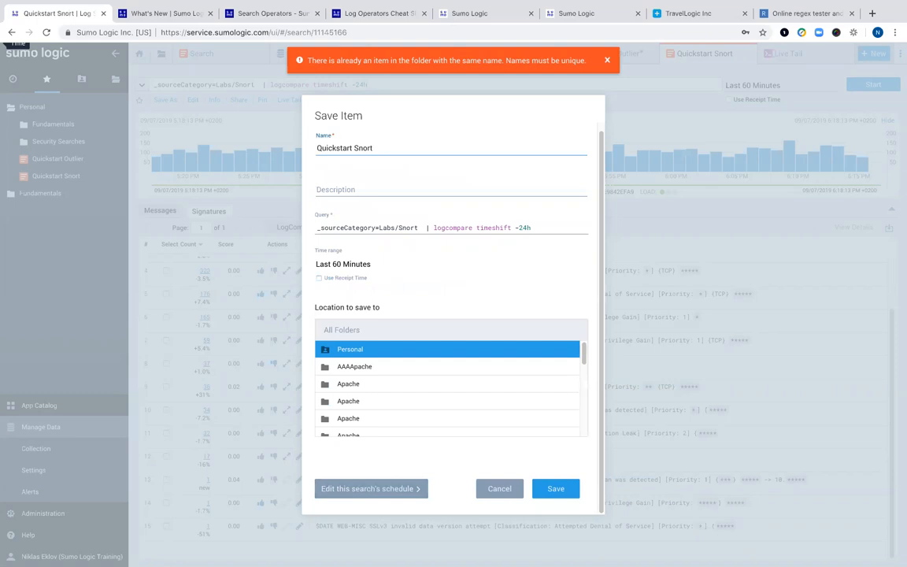
text(demo12345)
click(561, 490)
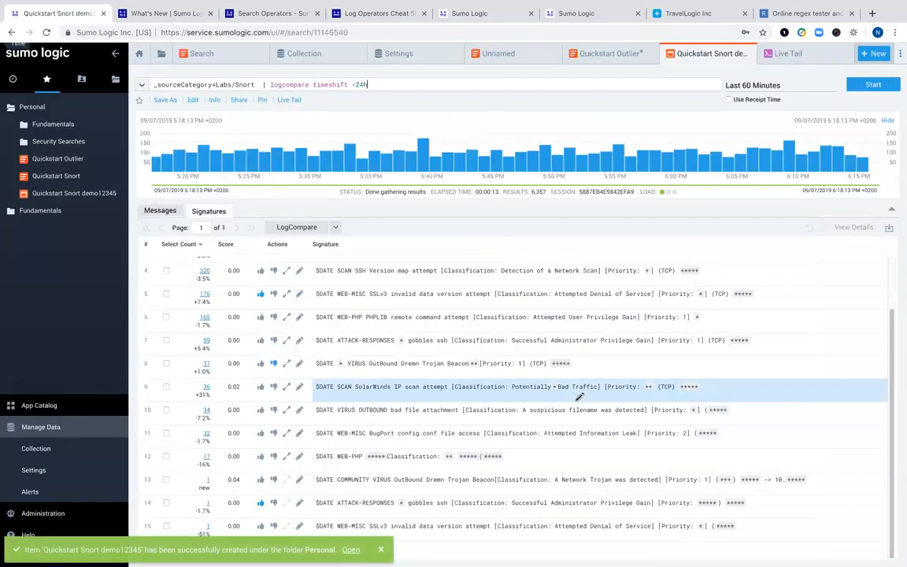
mouse_move(59, 195)
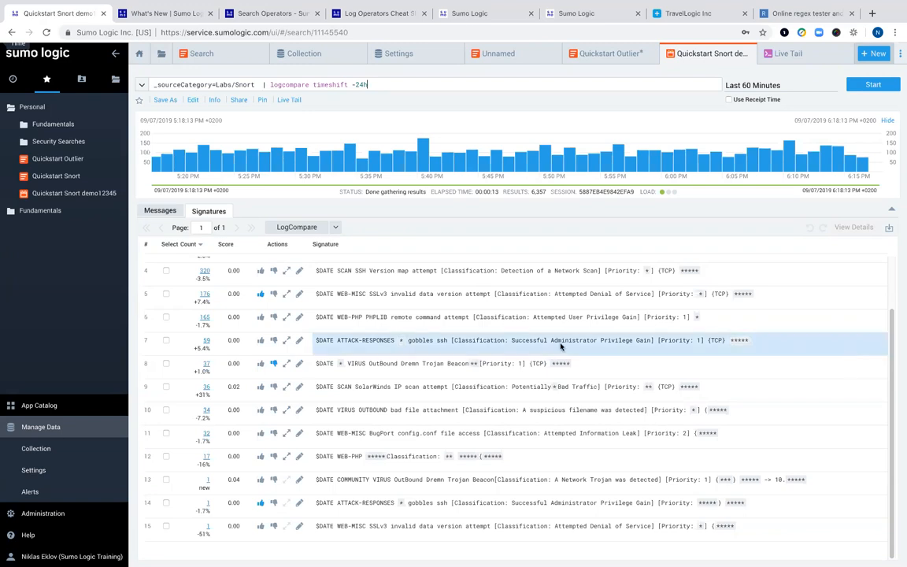
mouse_move(46, 168)
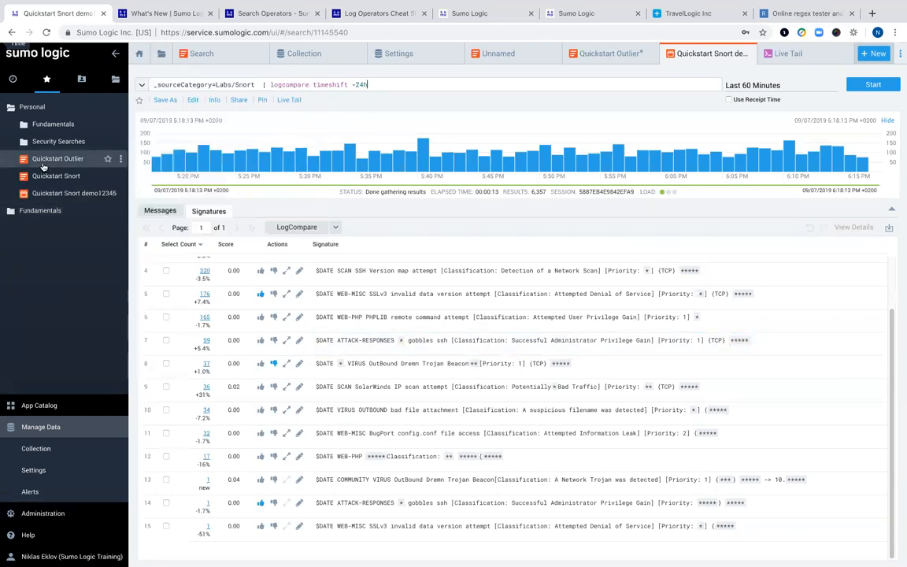
- Run a copy of Quickstart Outlier, show it as a line chart, and start adding it to a dashboard
click(44, 163)
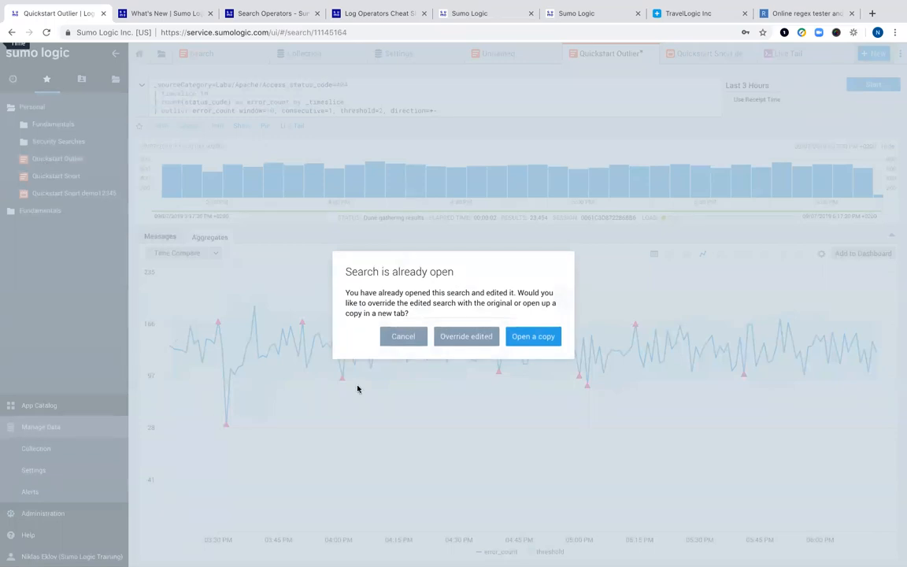
click(533, 337)
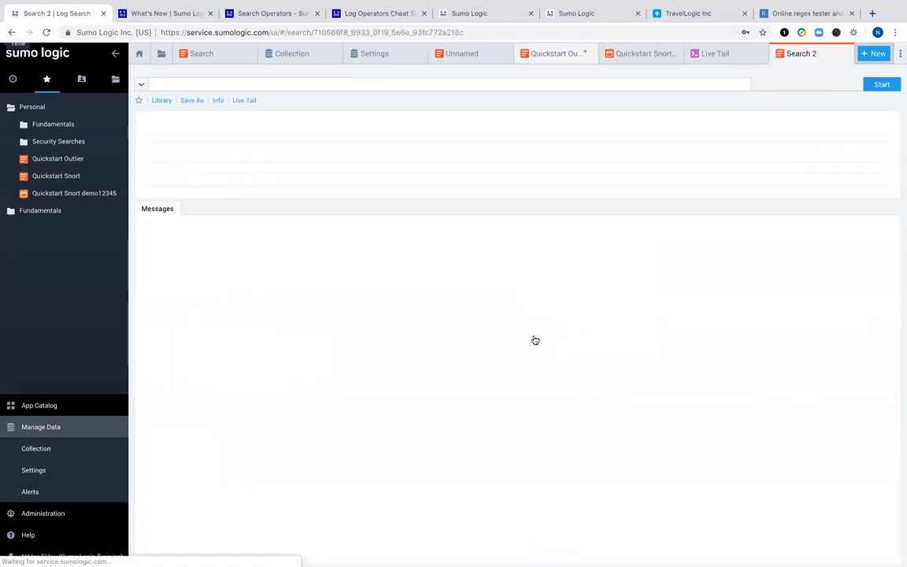
click(872, 84)
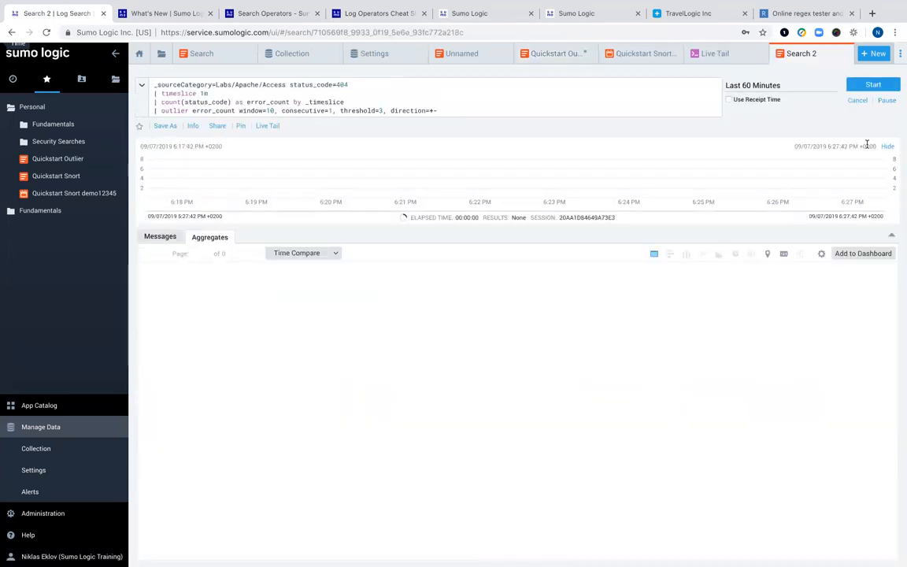
click(701, 254)
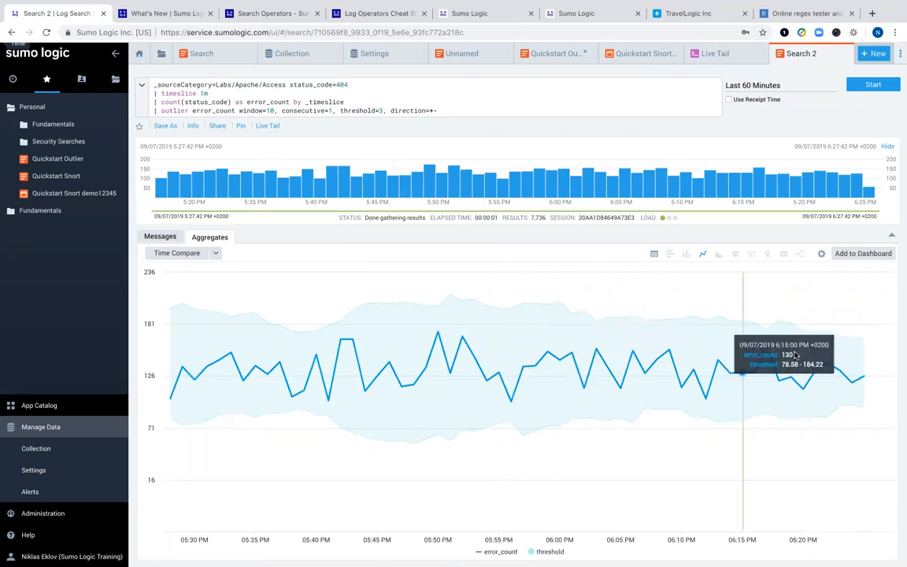
click(838, 254)
- Title the panel 'Access Status Outlier' and add it to a new dashboard named after the user
triple_click(393, 262)
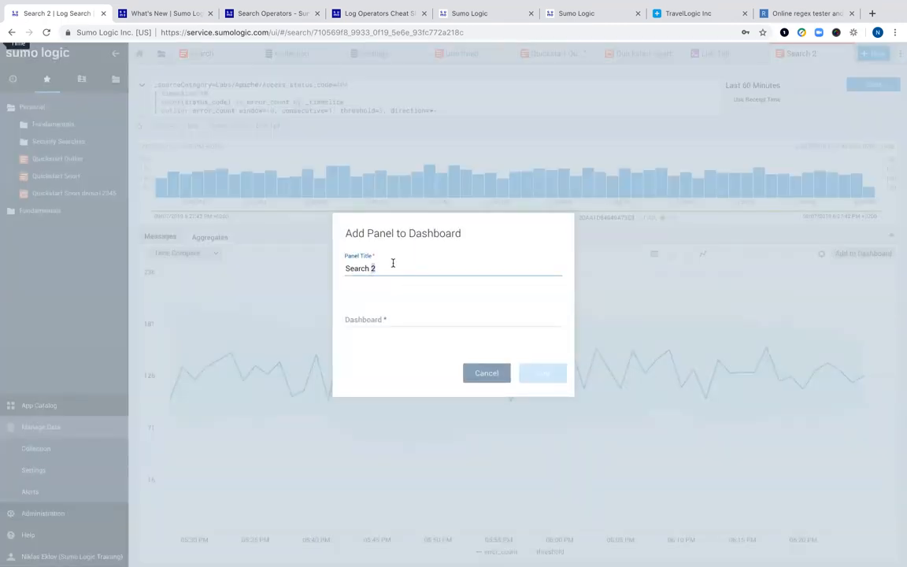
text(Niklas)
key(BackSpace)
key(BackSpace)
key(BackSpace)
key(BackSpace)
key(BackSpace)
key(BackSpace)
text(Access Stat)
text(us Outlier)
click(399, 321)
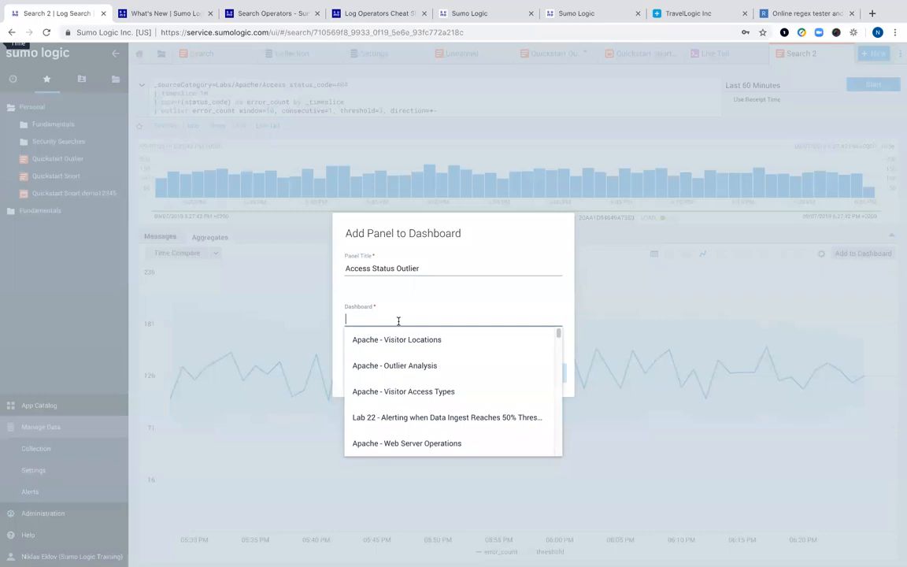
text(Niklas)
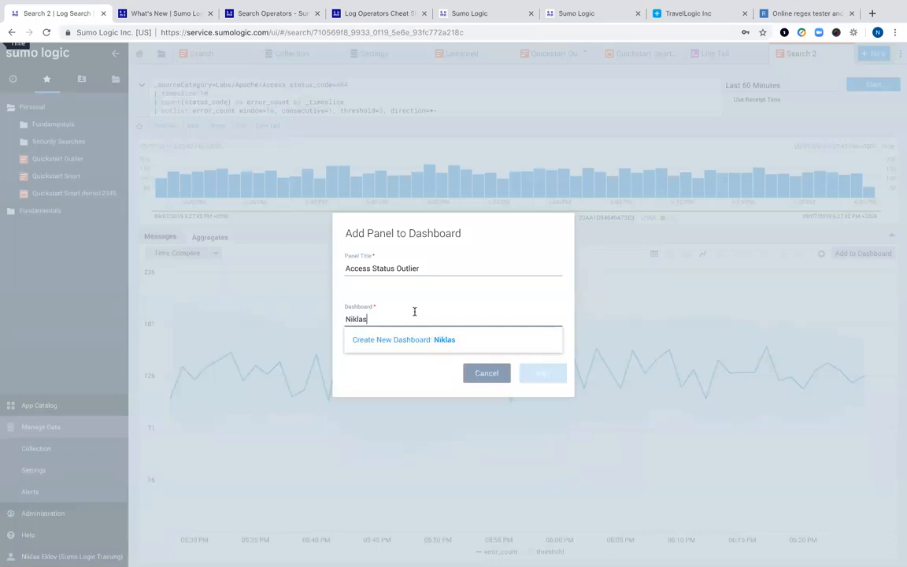
click(435, 342)
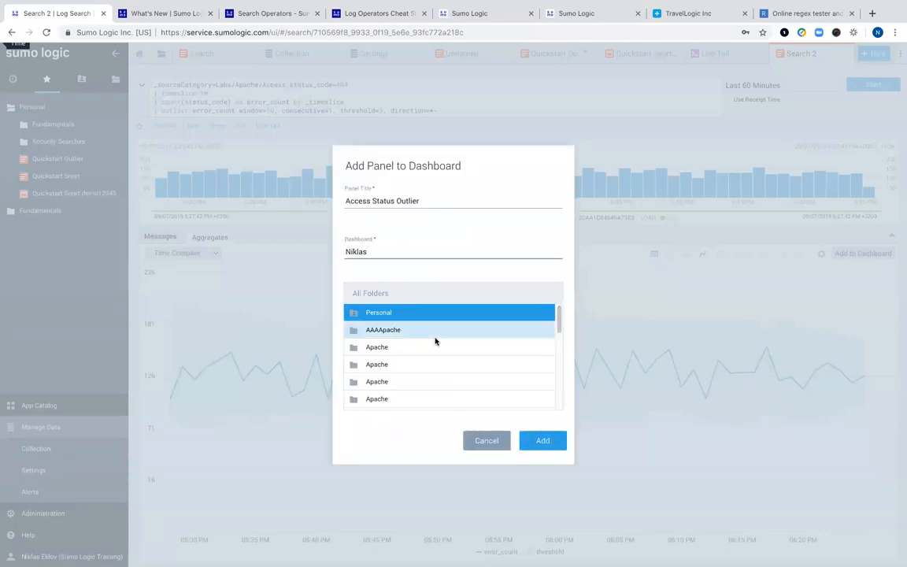
click(542, 441)
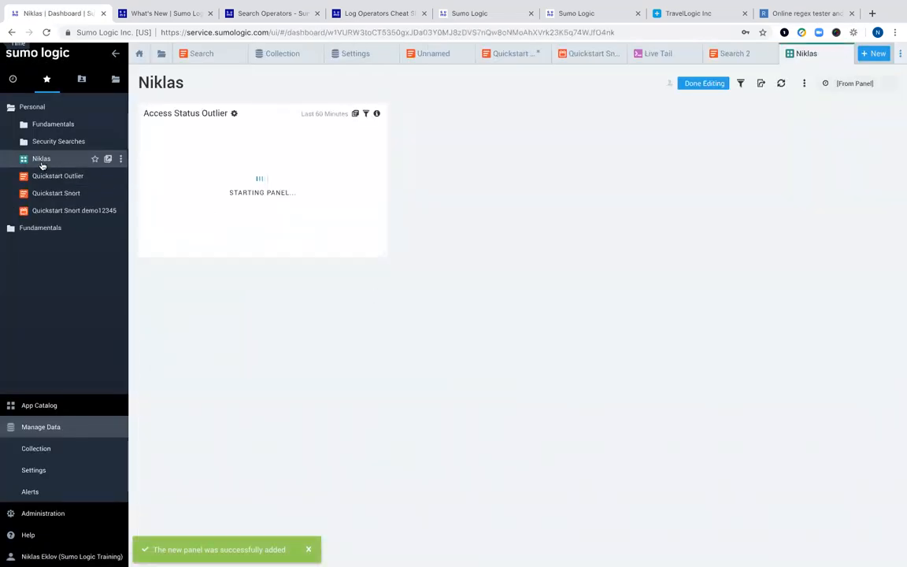
- Reopen the saved Quickstart Snort search from the Personal library
mouse_move(24, 160)
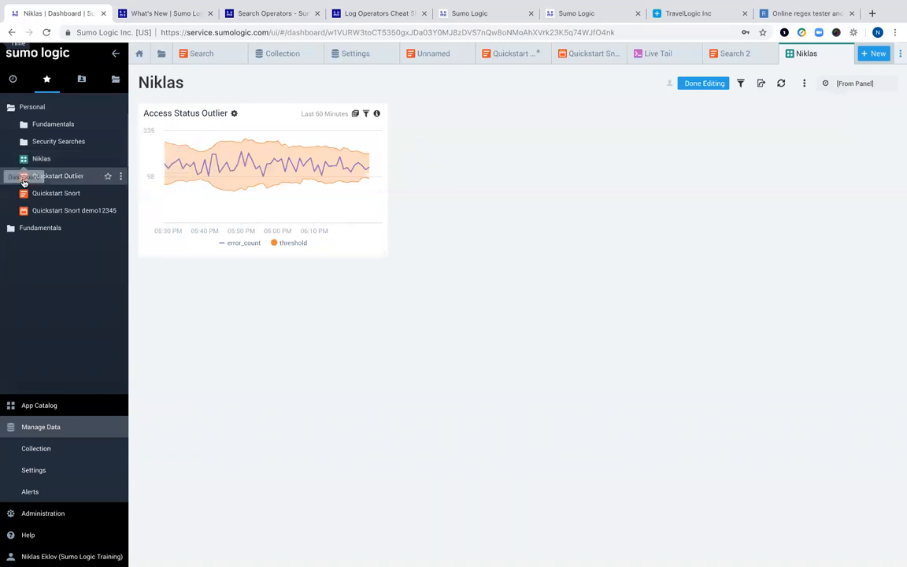
mouse_move(23, 178)
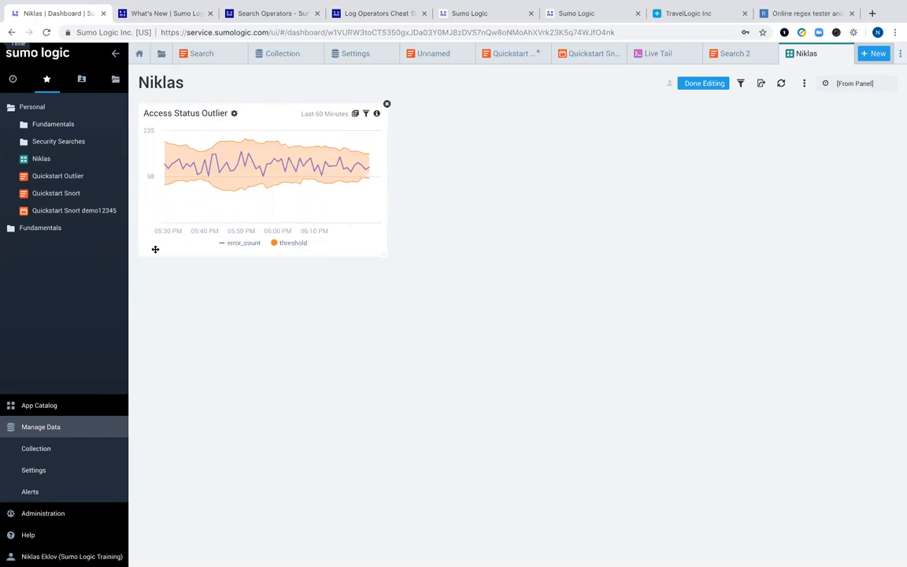
mouse_move(49, 196)
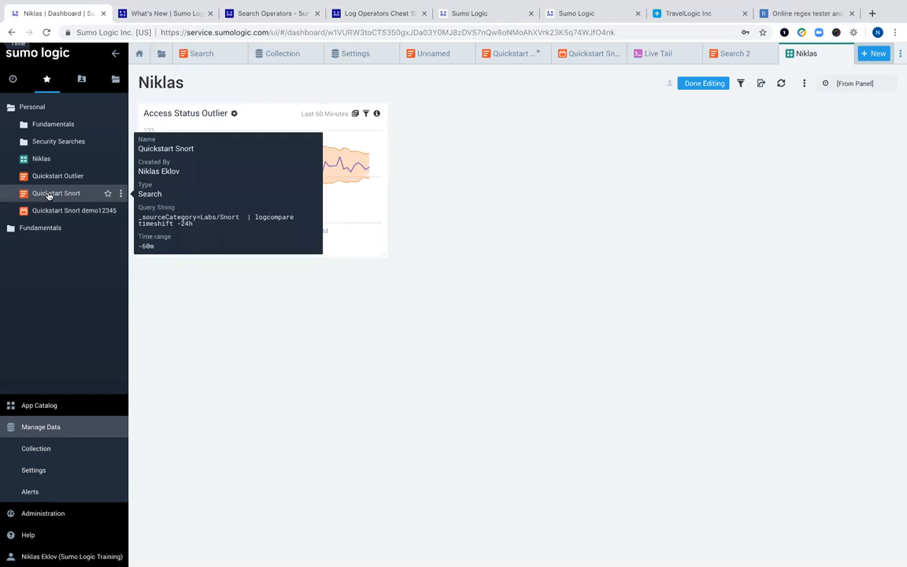
click(49, 196)
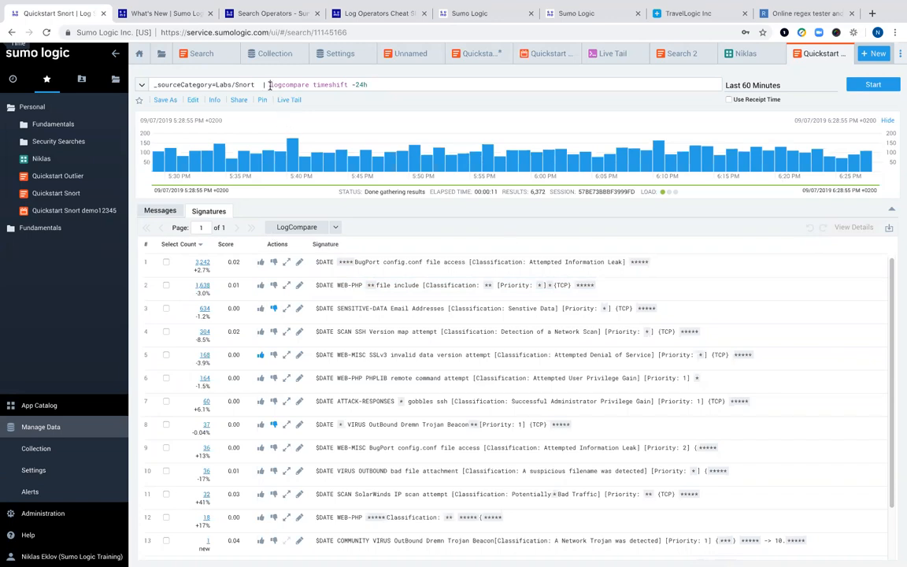
- Select the 'logcompare timeshift -24h' part of the query and expand the Fundamentals folder
drag(269, 85, 466, 83)
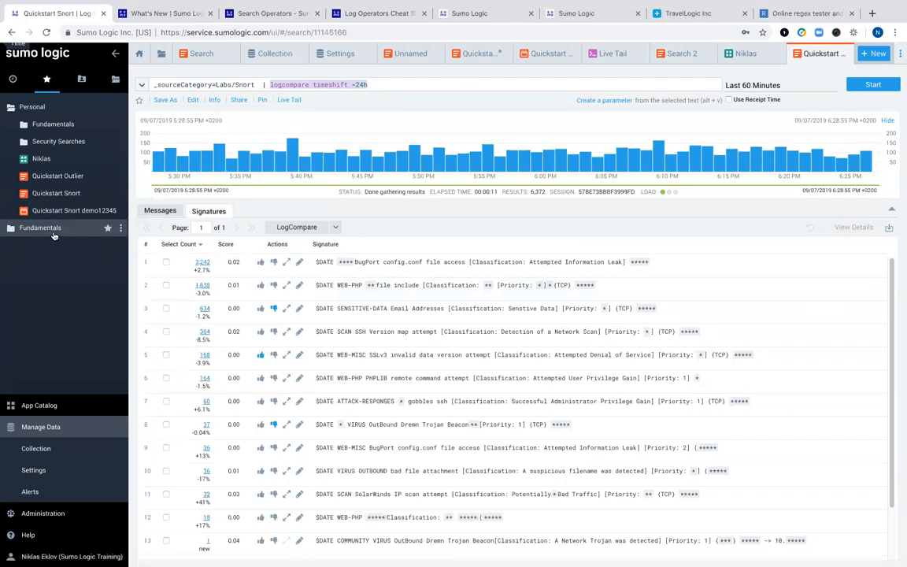
mouse_move(51, 233)
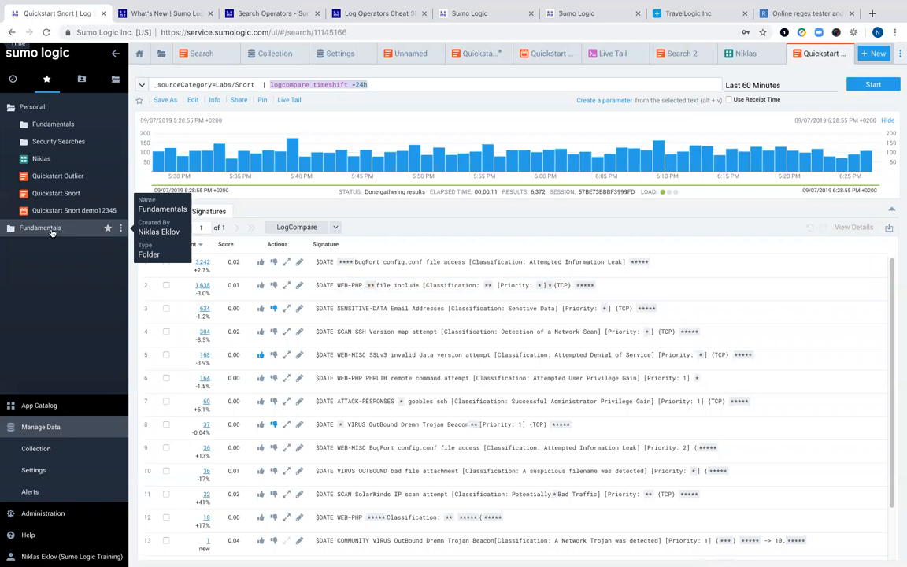
click(57, 125)
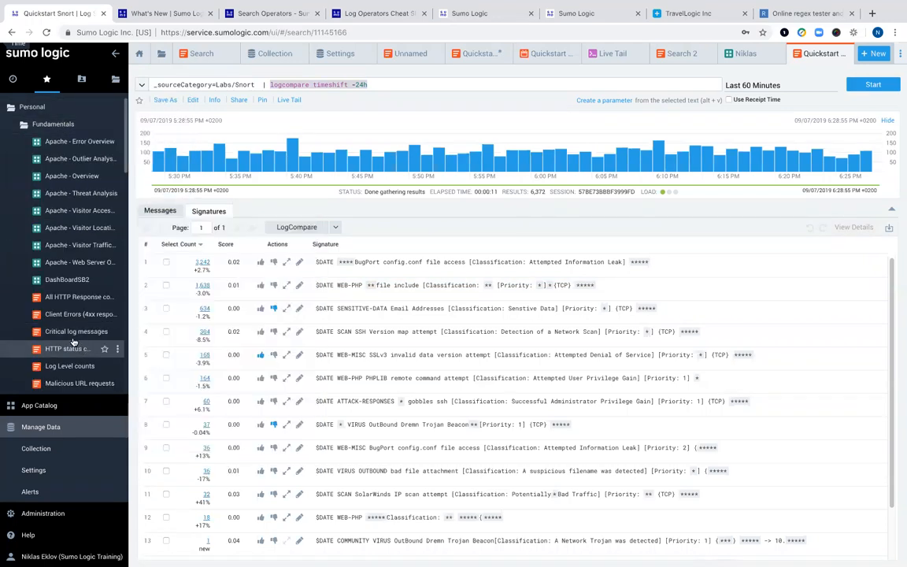
- Open Critical log messages, Log Level counts and All HTTP Response codes, charting status codes as a donut
click(69, 335)
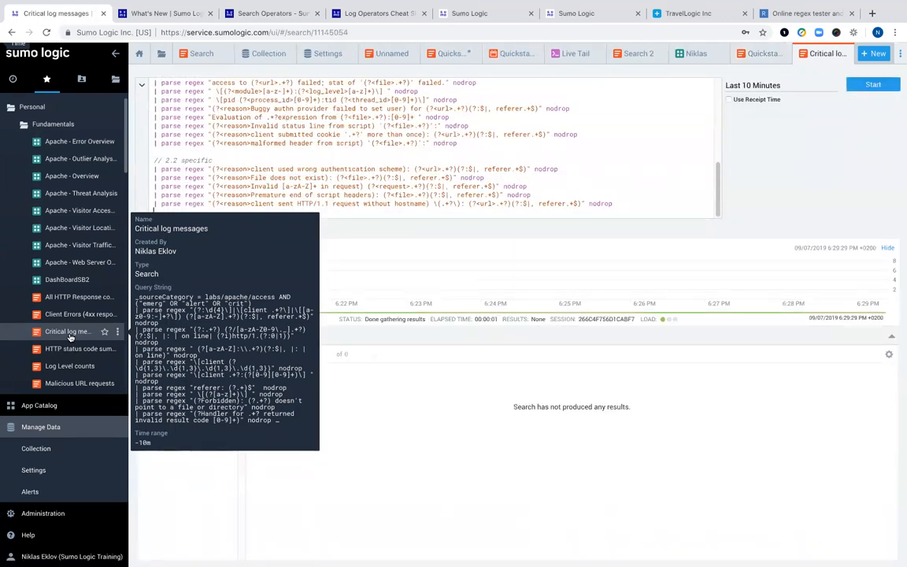
click(69, 366)
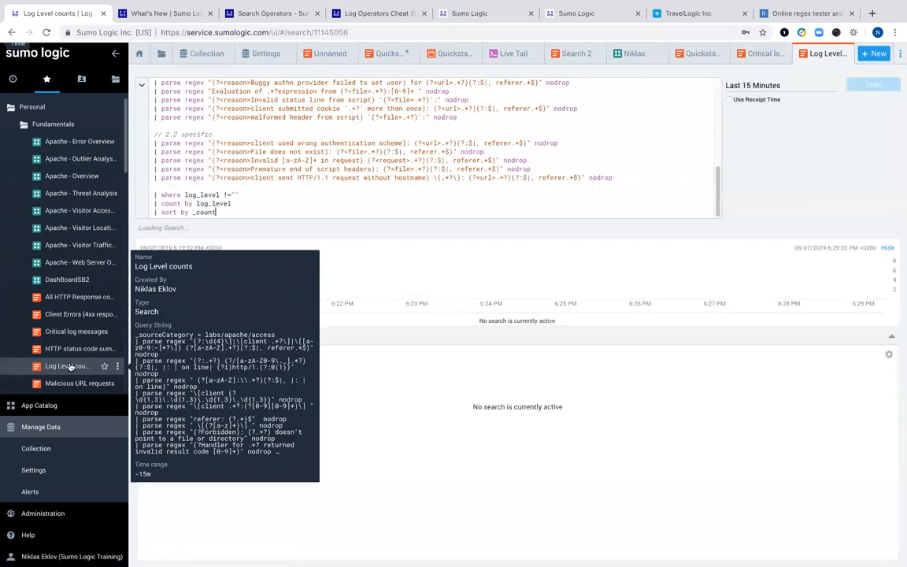
click(59, 298)
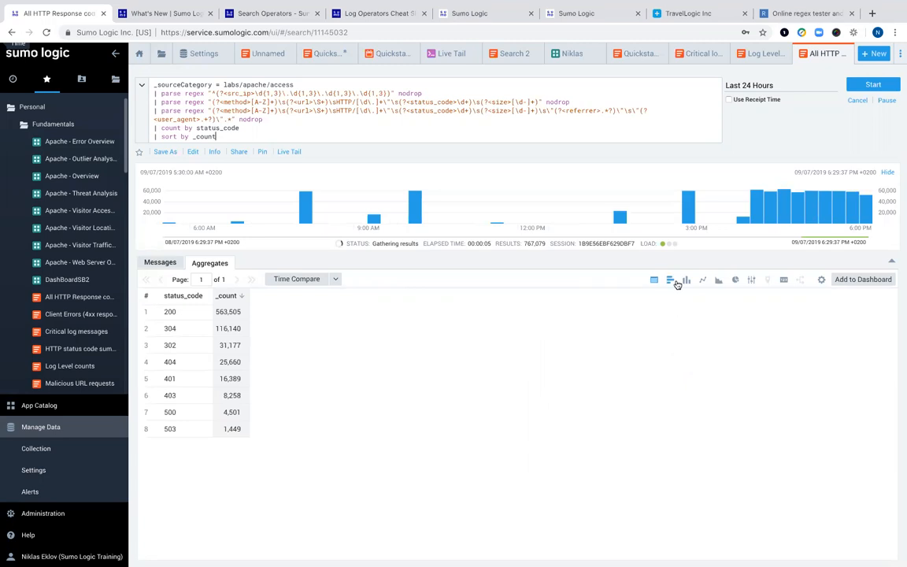
click(734, 281)
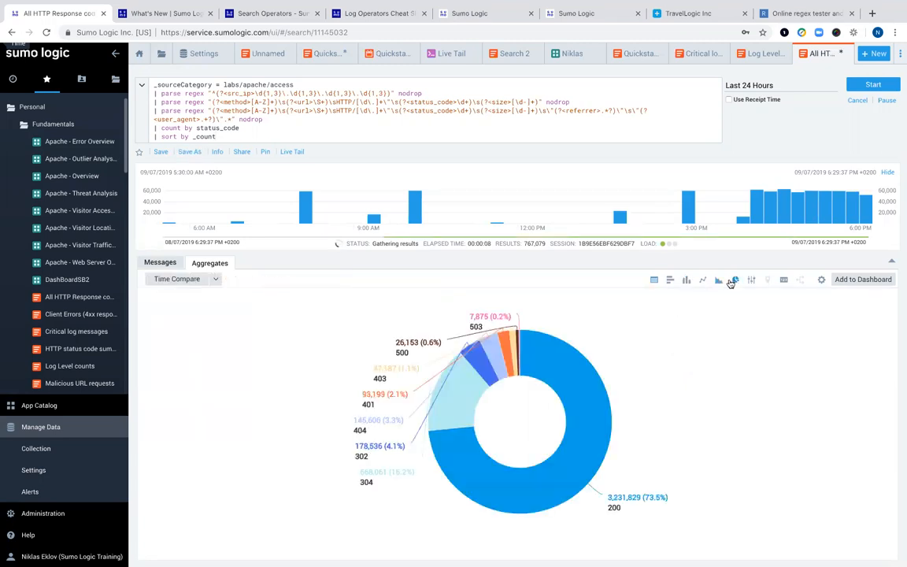
- Add the HTTP response codes donut chart as a panel on the user's dashboard
click(864, 280)
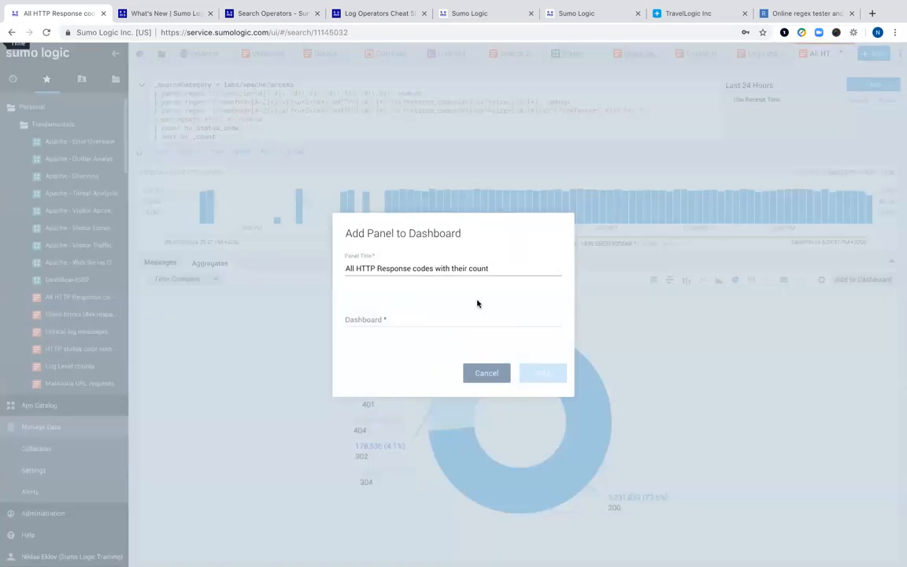
click(385, 319)
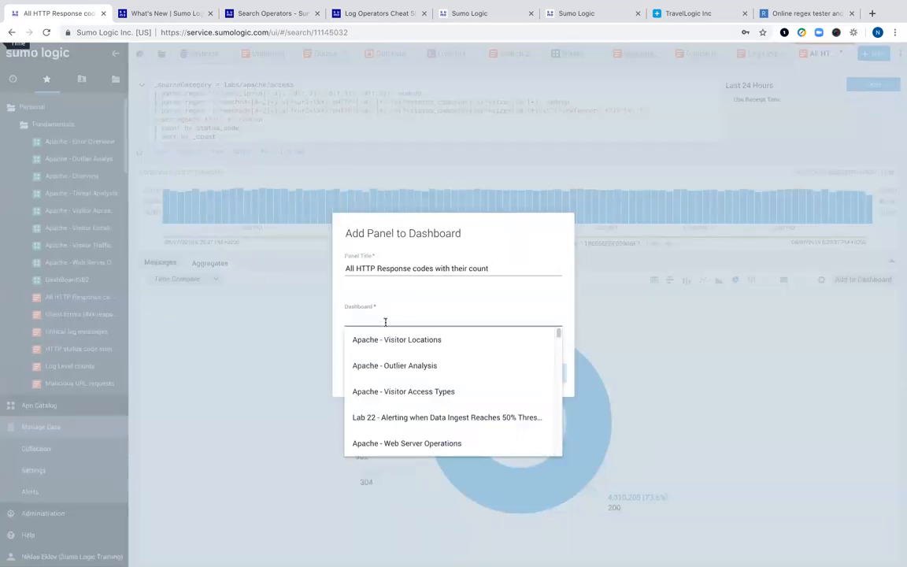
text(Niklas)
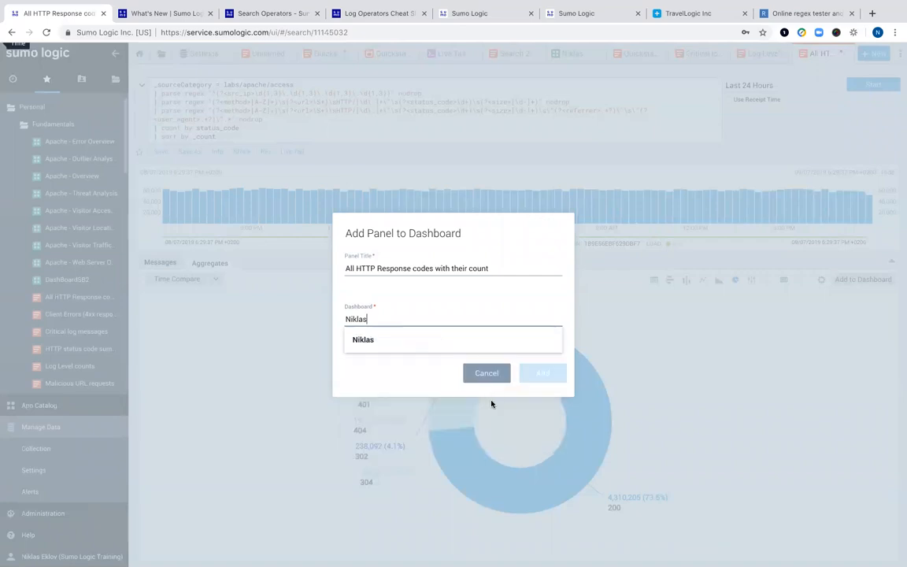
click(366, 341)
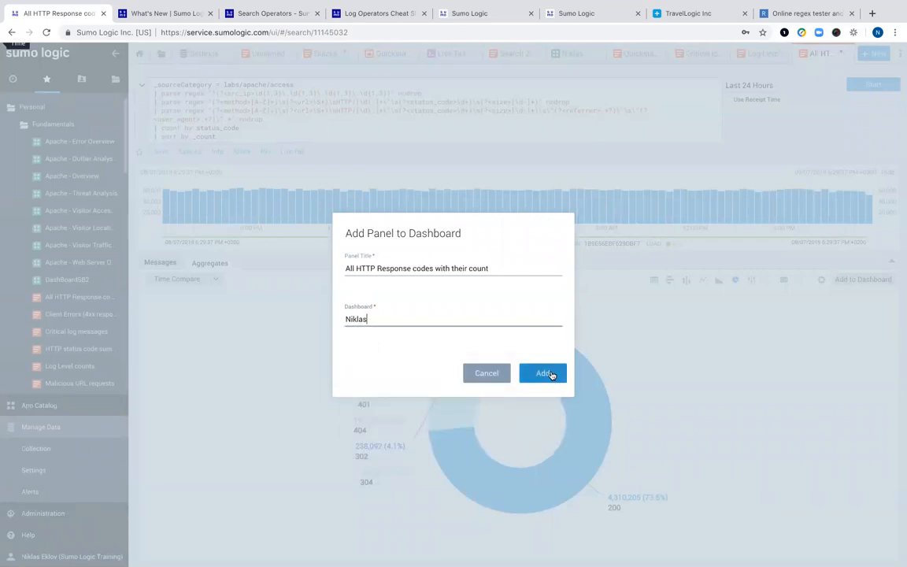
click(551, 374)
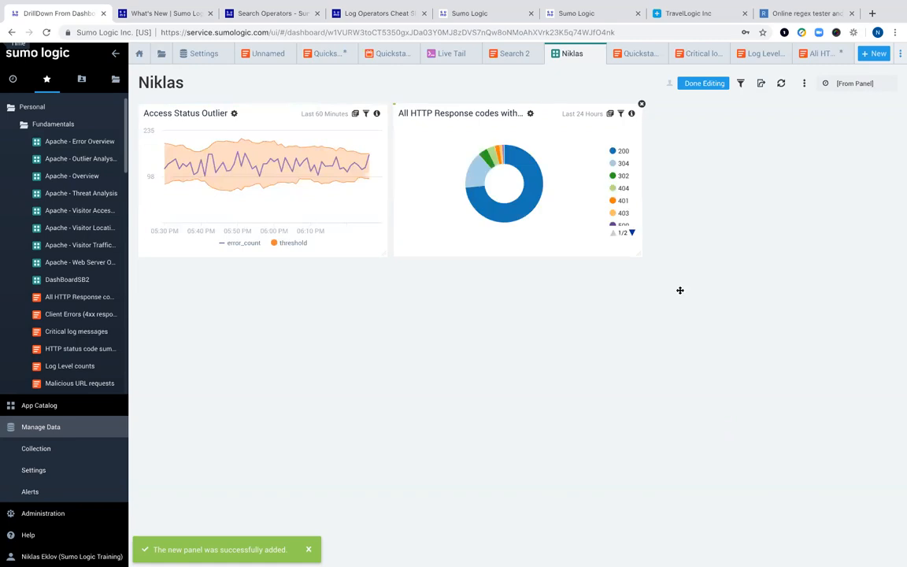
- Place the response codes panel top-left with Access Status Outlier beside it, then open the App Catalog
drag(440, 170, 333, 219)
drag(330, 334, 591, 182)
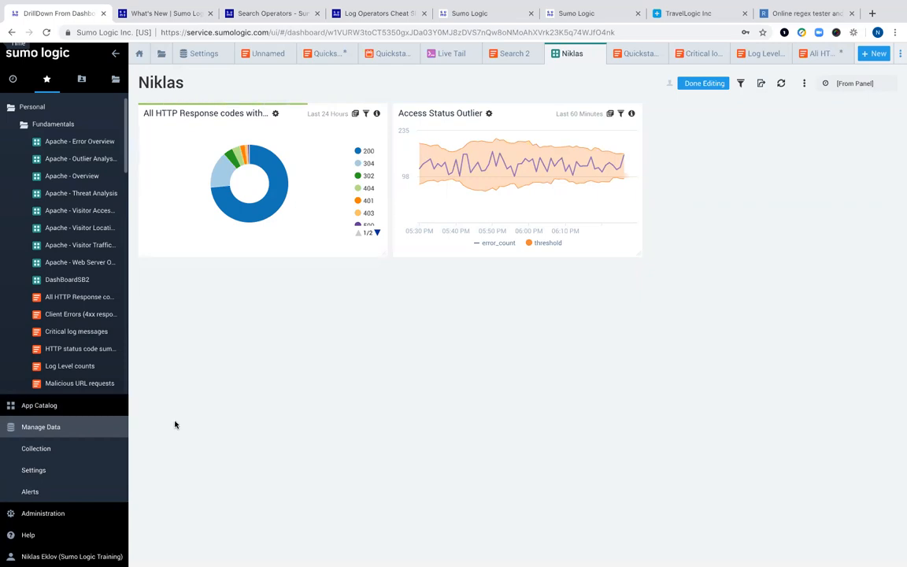
click(39, 406)
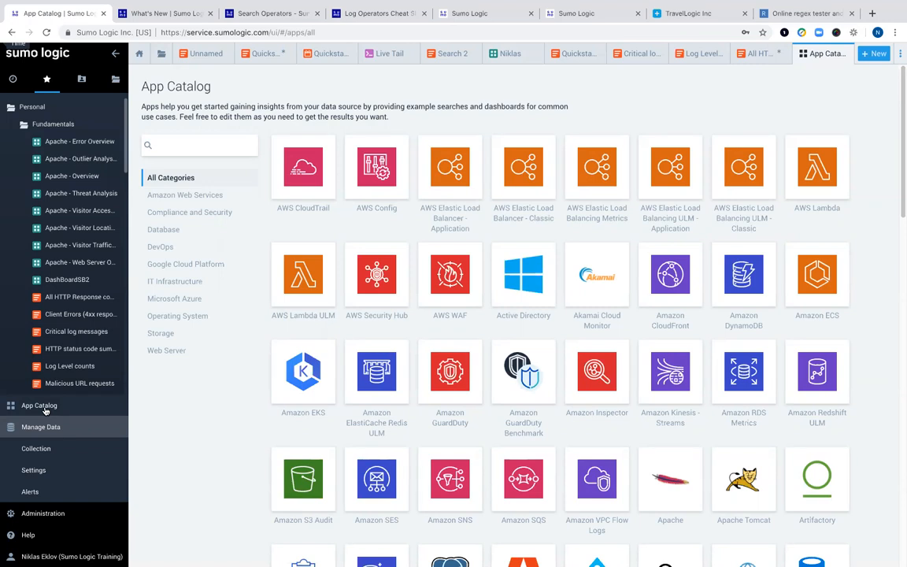
- Search the App Catalog for 'apa' and open the Apache app's details
click(45, 408)
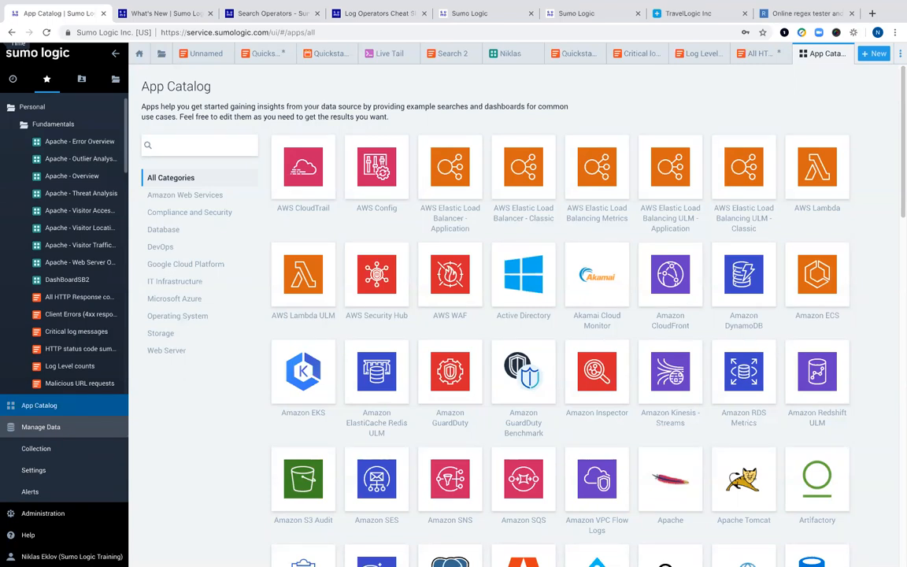
click(173, 145)
mouse_move(614, 561)
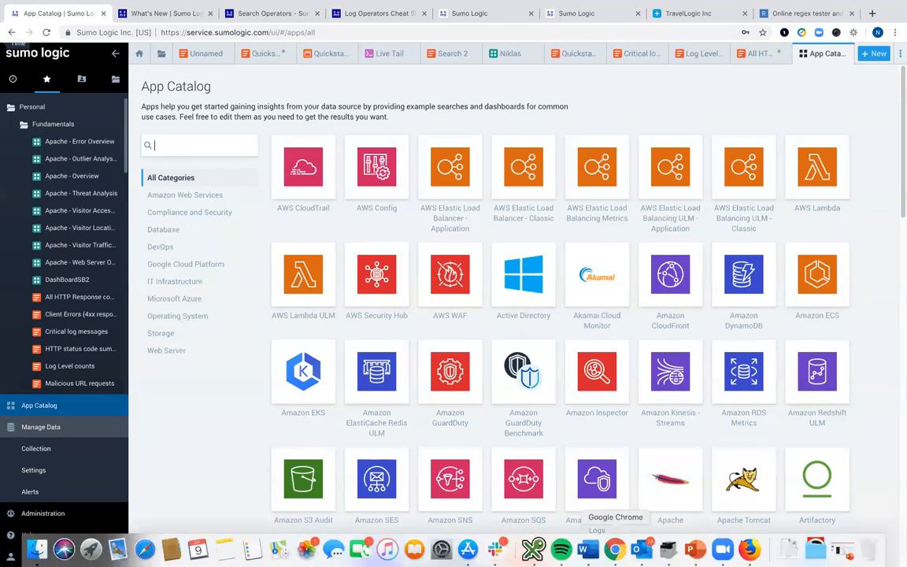
text(apa)
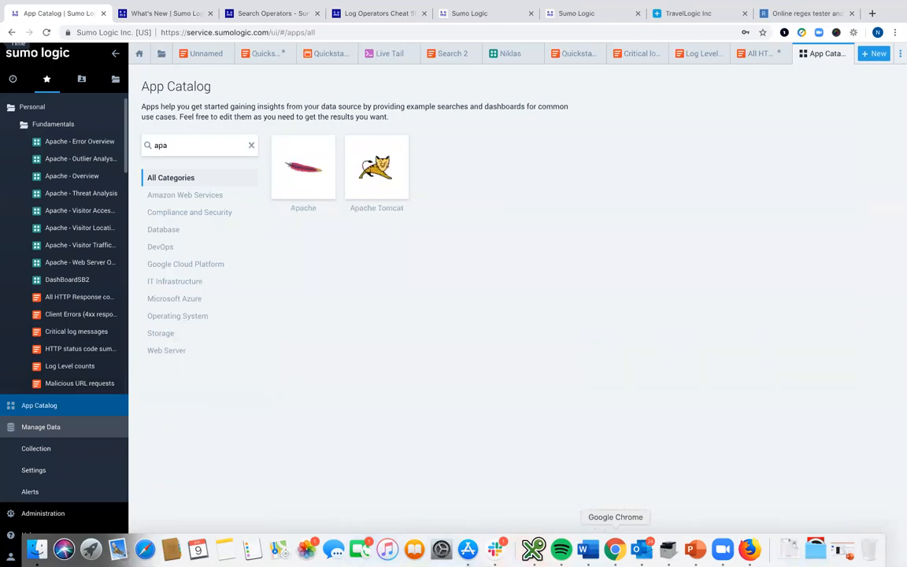
click(296, 179)
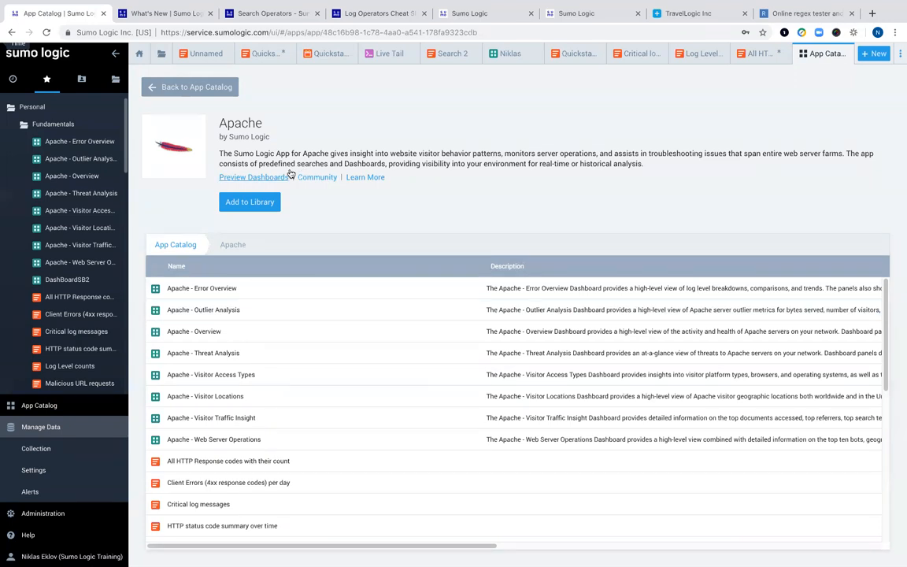
- Open the Apache dashboard previews and page ahead to the fourth, Apache - Visitor Traffic Insight
click(266, 178)
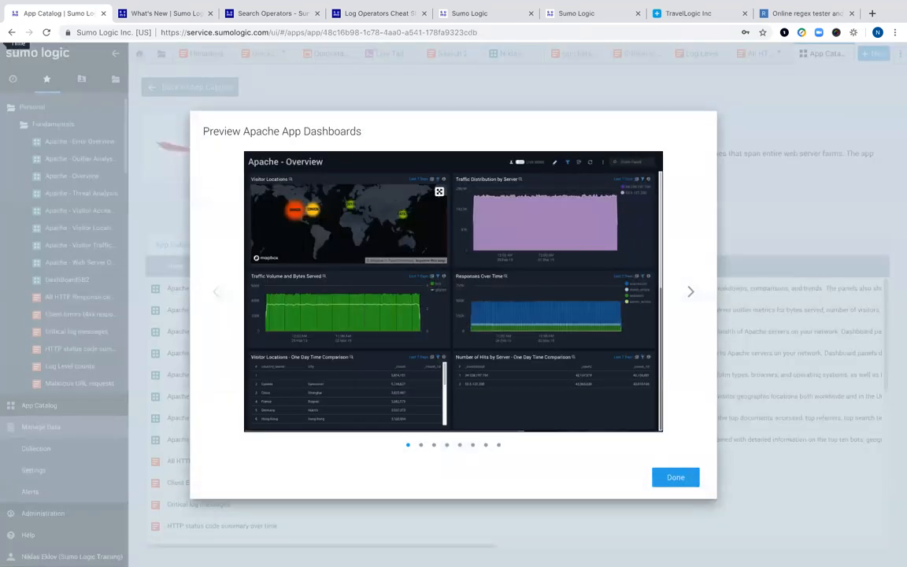
click(689, 293)
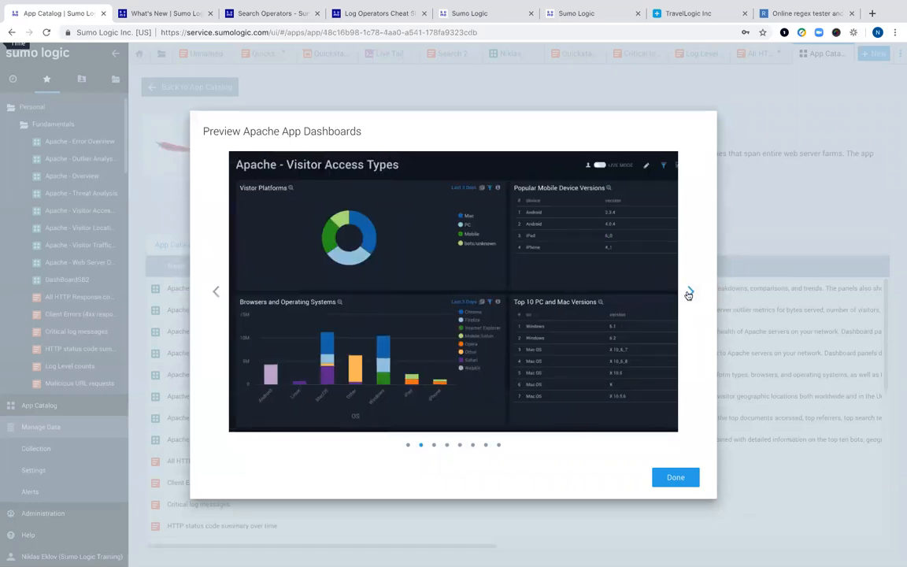
click(688, 293)
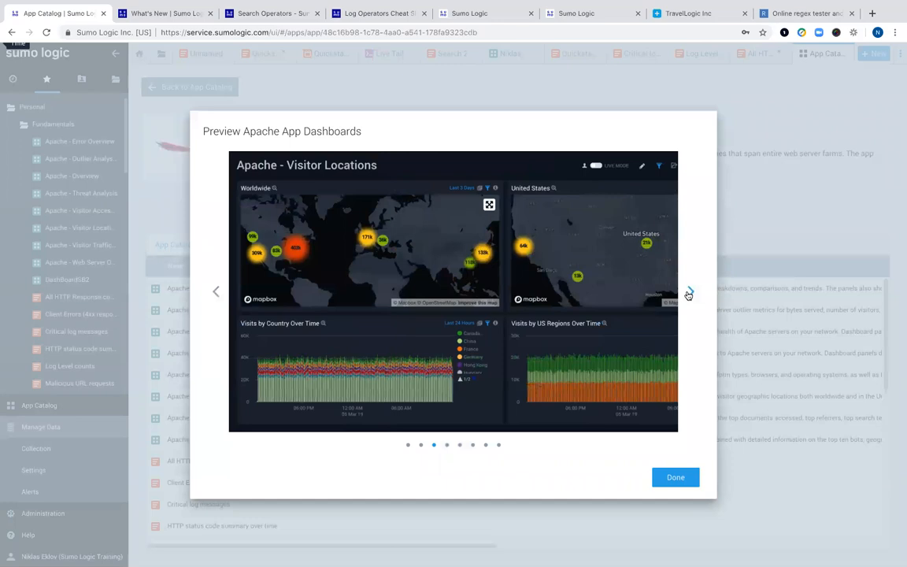
click(688, 293)
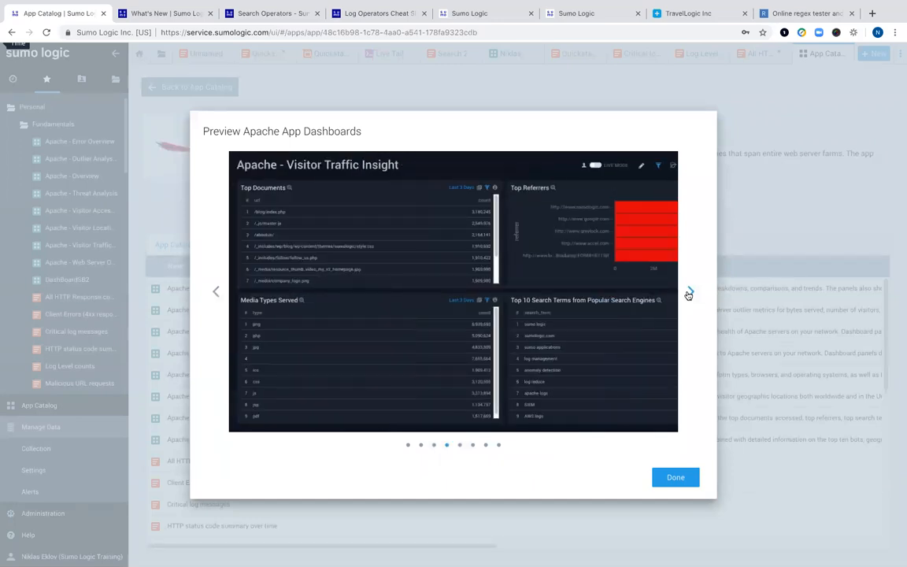
click(689, 293)
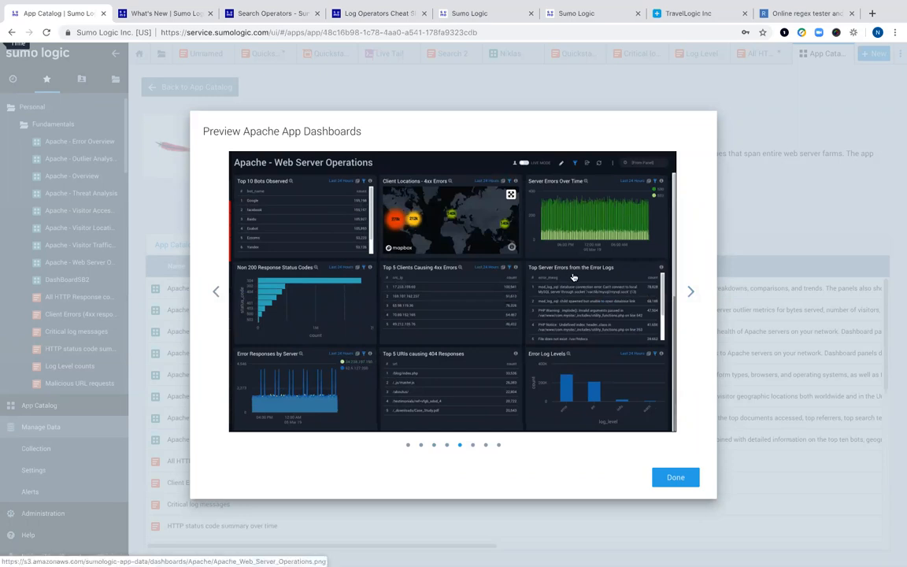
- Close the previews, start adding the Apache app, and name it after the user plus 'Apache App'
click(676, 477)
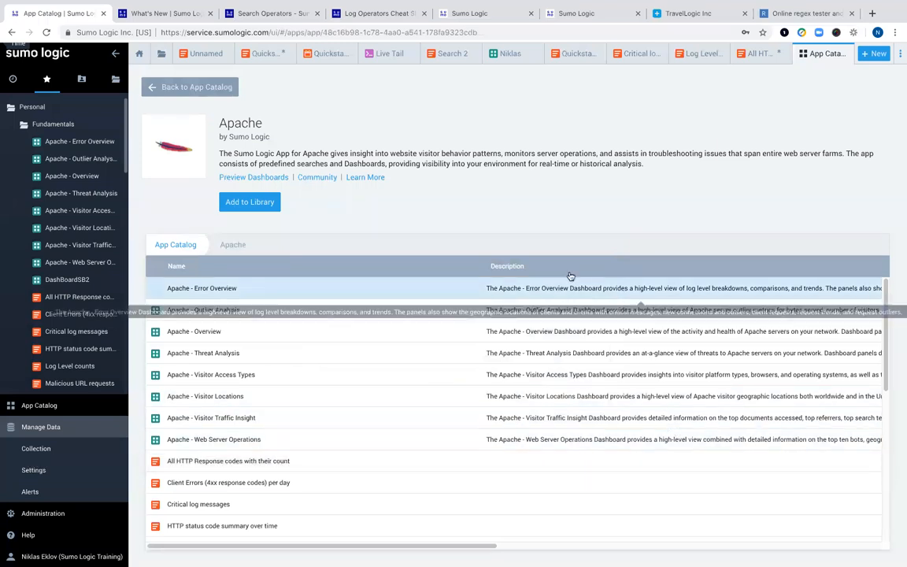
click(249, 203)
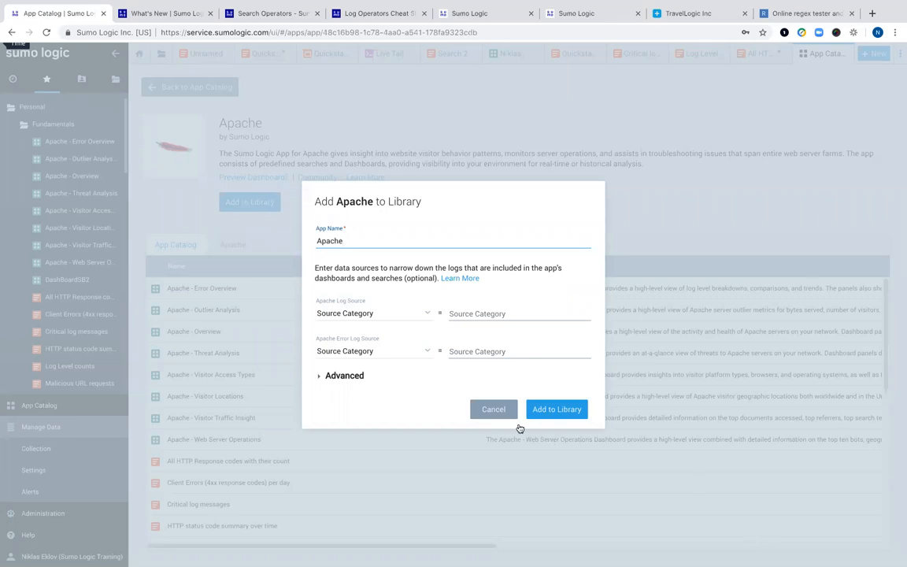
key(BackSpace)
key(BackSpace)
key(BackSpace)
key(BackSpace)
key(BackSpace)
key(BackSpace)
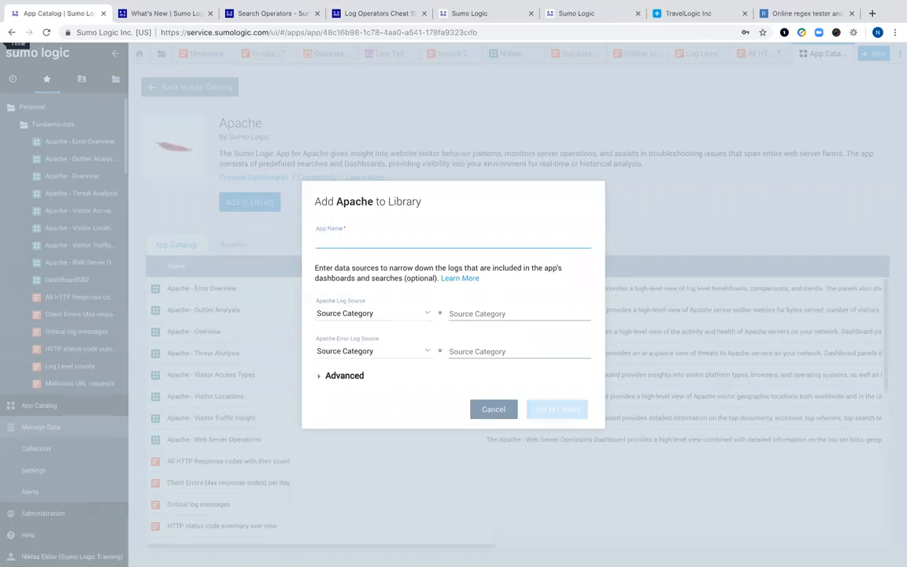
text(Niklas A)
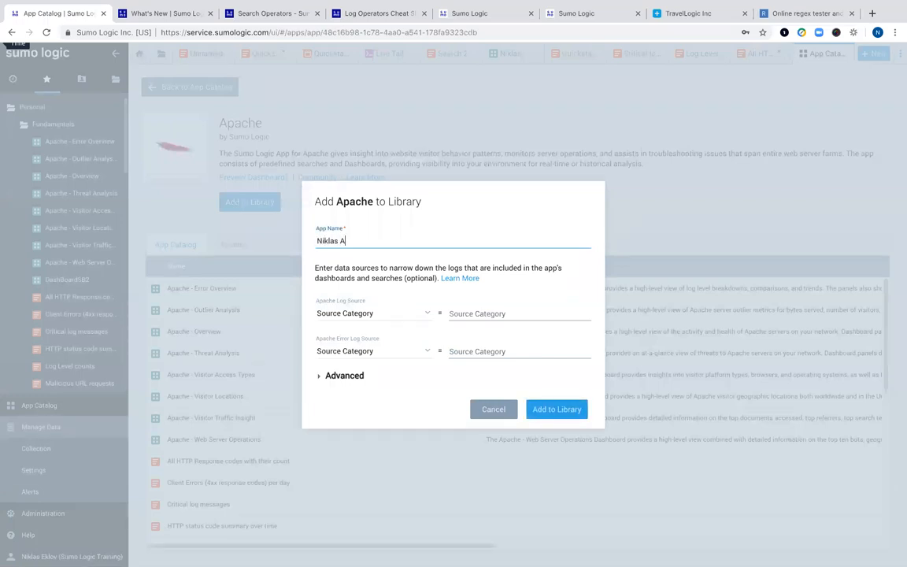
text(pache App)
- Set the access log source category to Labs/Apache/Access
click(473, 312)
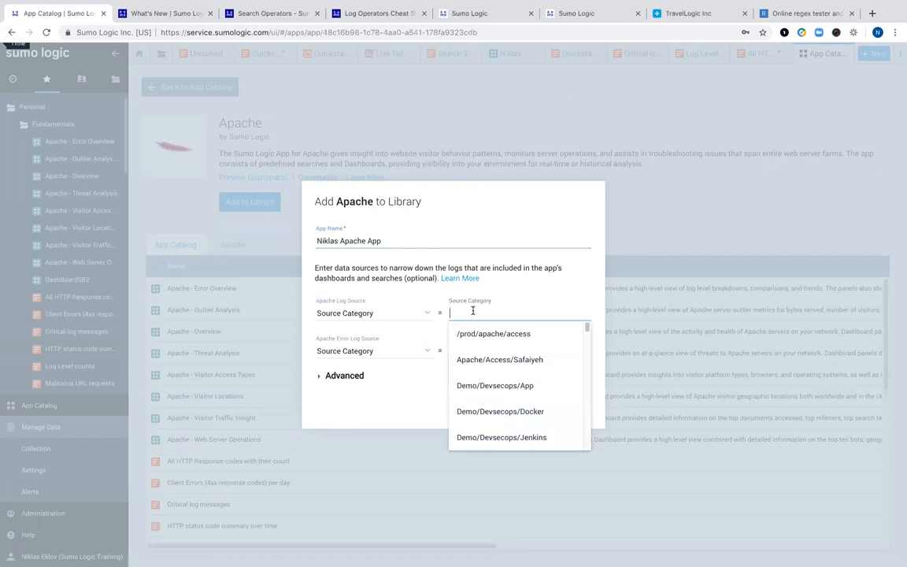
scroll(490, 371, down, 5)
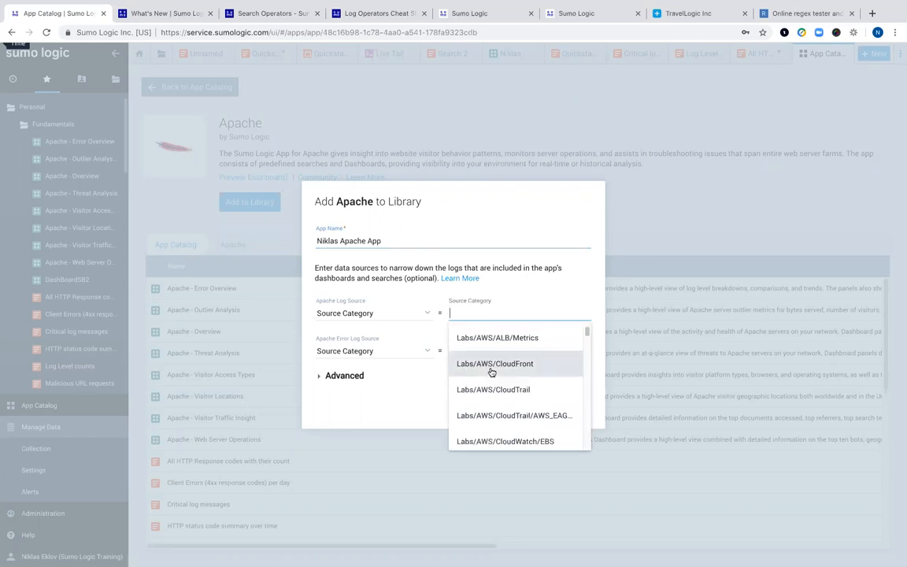
scroll(491, 372, up, 3)
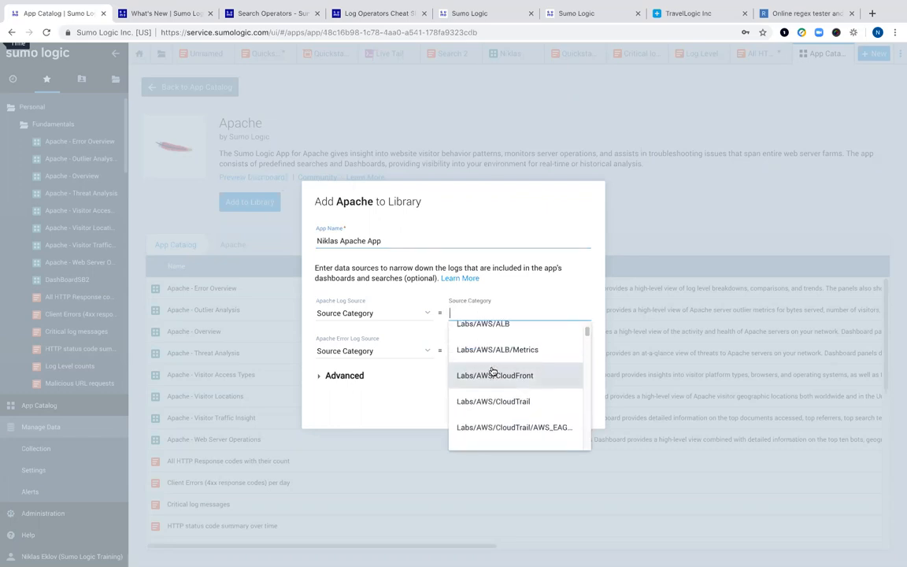
scroll(493, 370, down, 5)
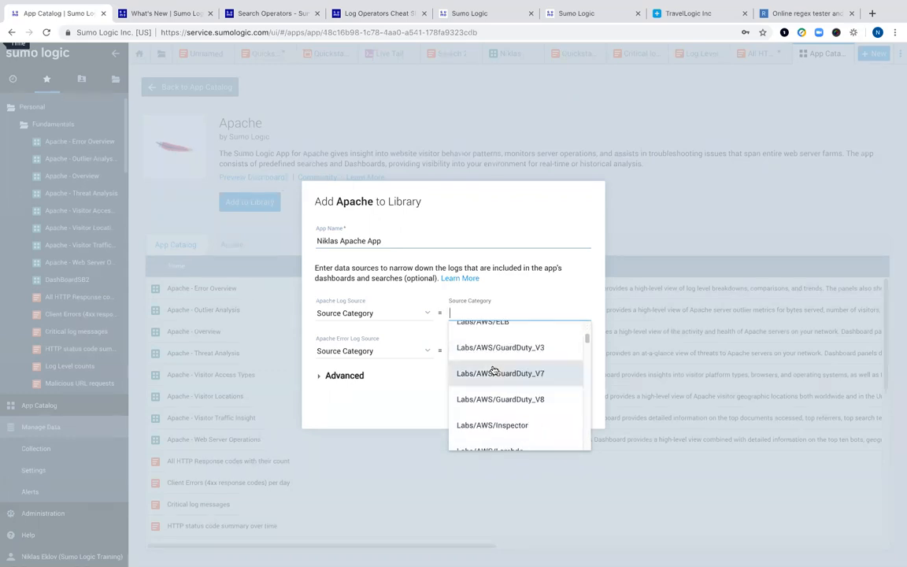
scroll(493, 370, down, 3)
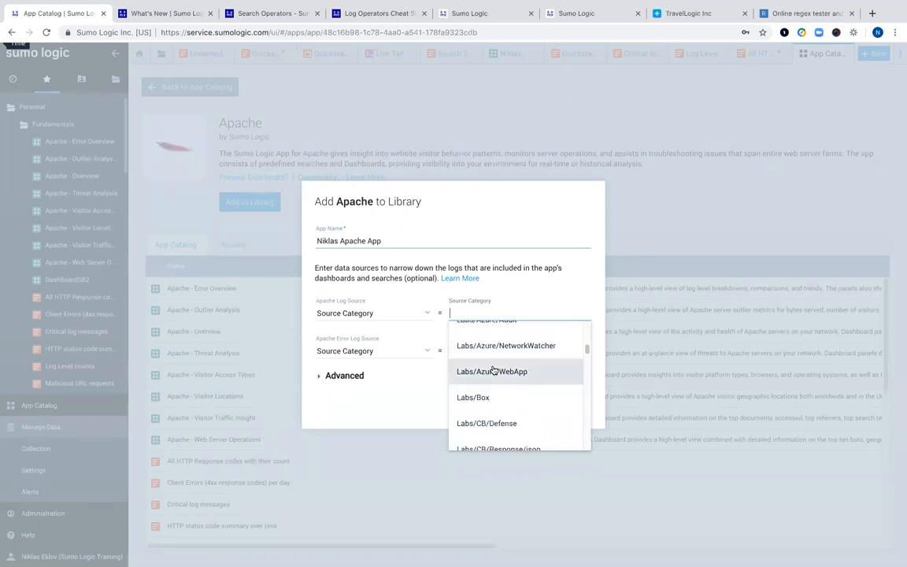
scroll(493, 370, up, 1)
scroll(494, 370, down, 3)
scroll(493, 370, up, 5)
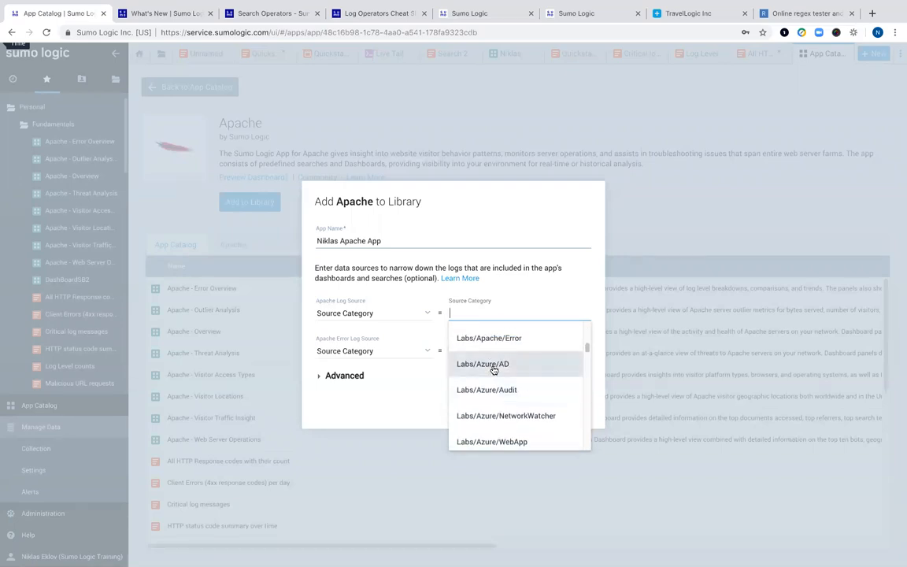
scroll(510, 360, up, 1)
scroll(510, 361, up, 1)
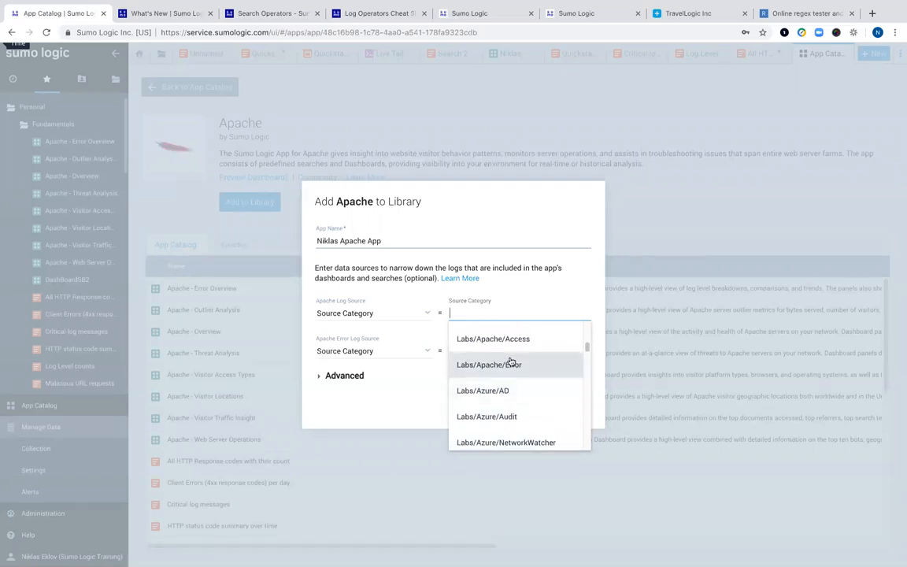
click(506, 340)
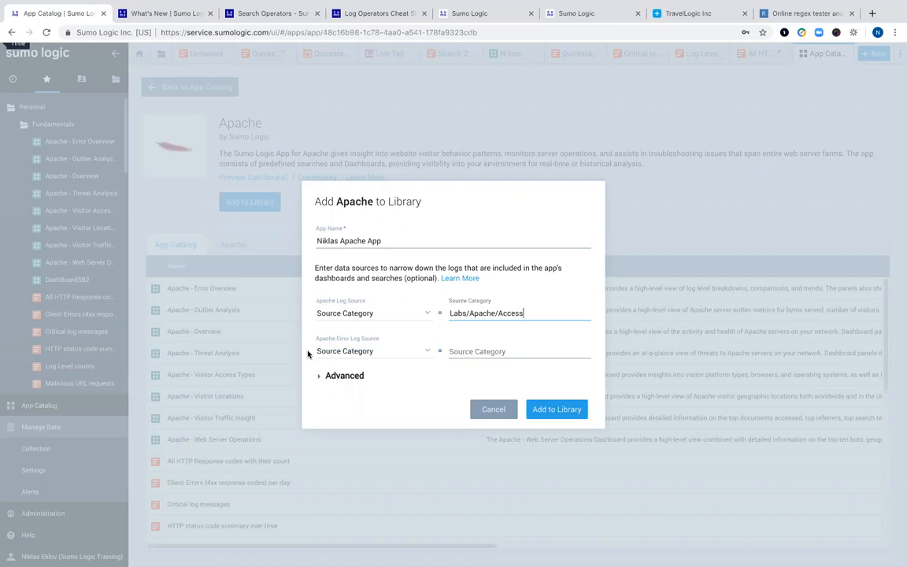
- Set the error log source to Labs/Apache/Error and install the app into Personal
click(473, 353)
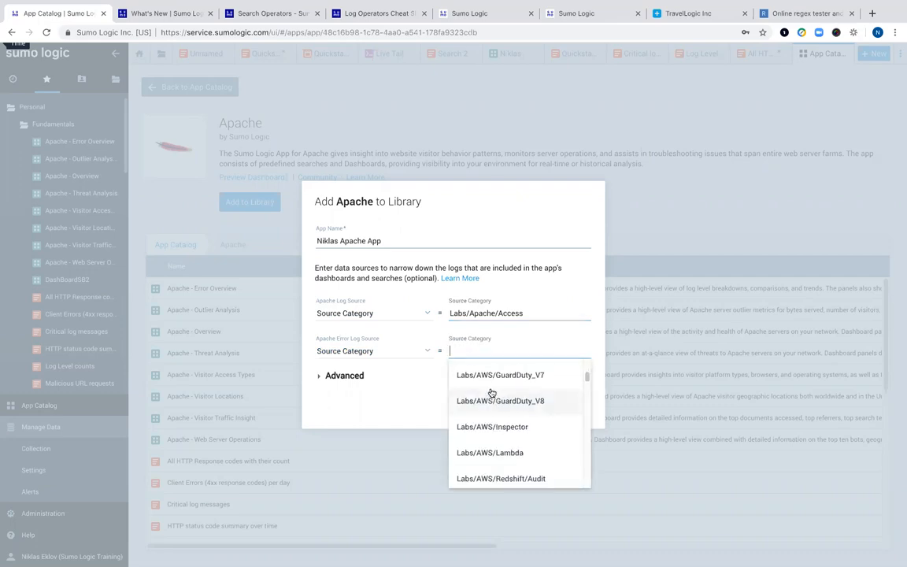
scroll(491, 392, down, 3)
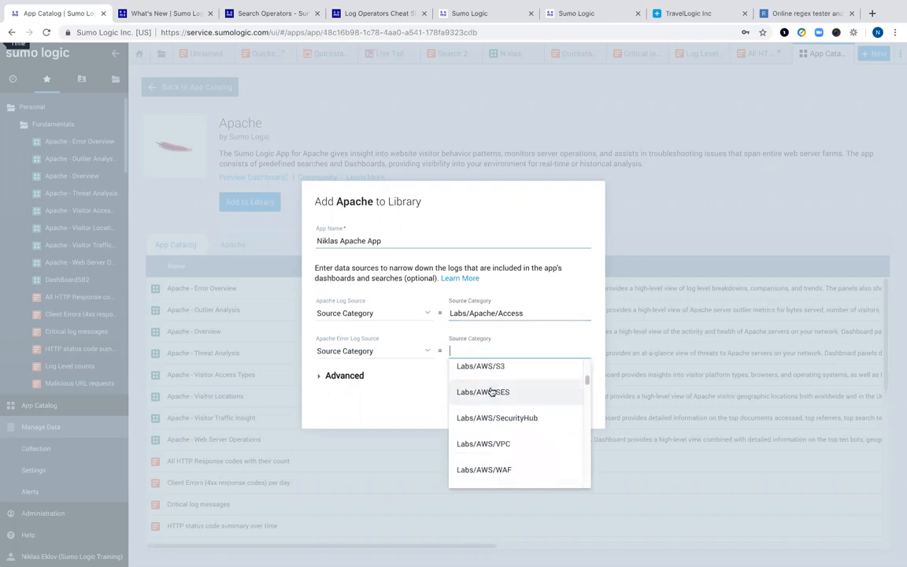
scroll(491, 392, down, 2)
click(491, 406)
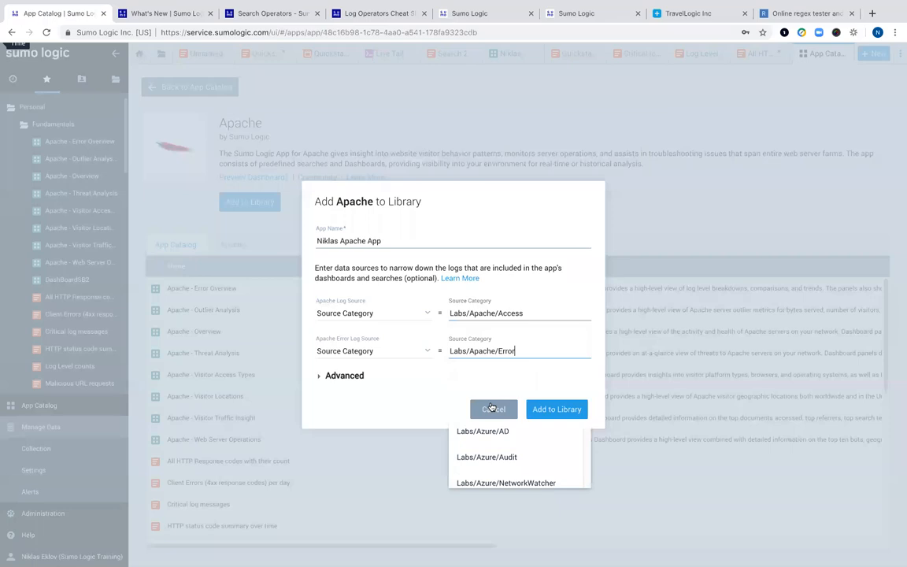
click(337, 379)
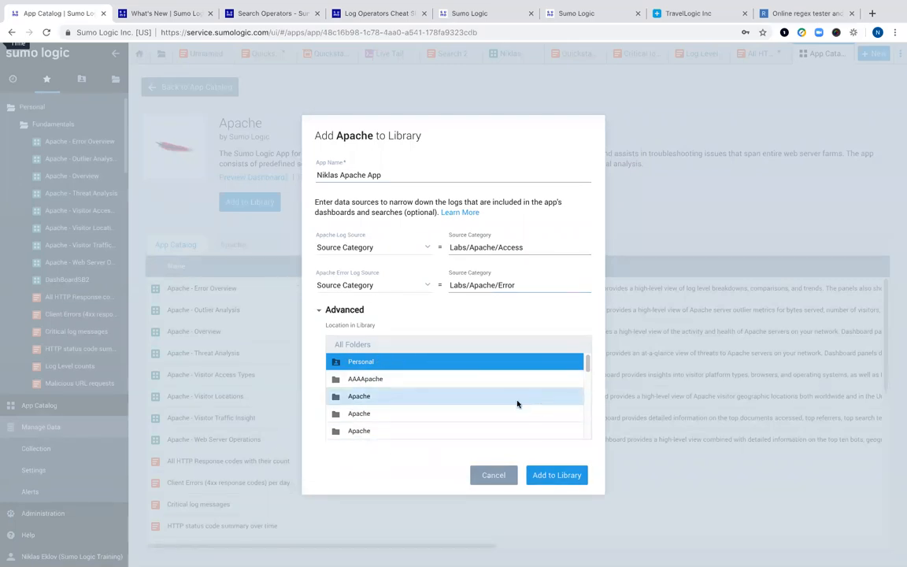
click(557, 475)
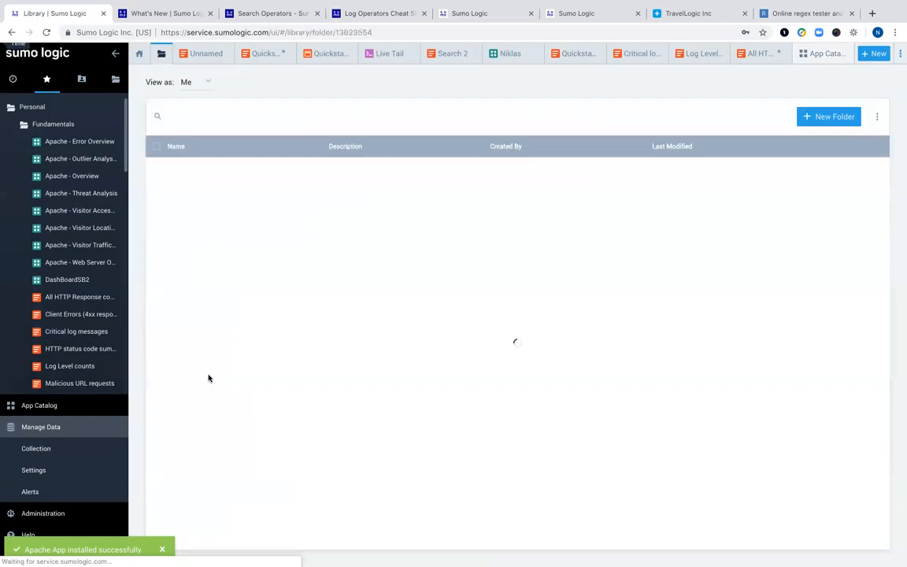
- Collapse Fundamentals, expand the new Apache app folder, and widen the library sidebar
click(22, 126)
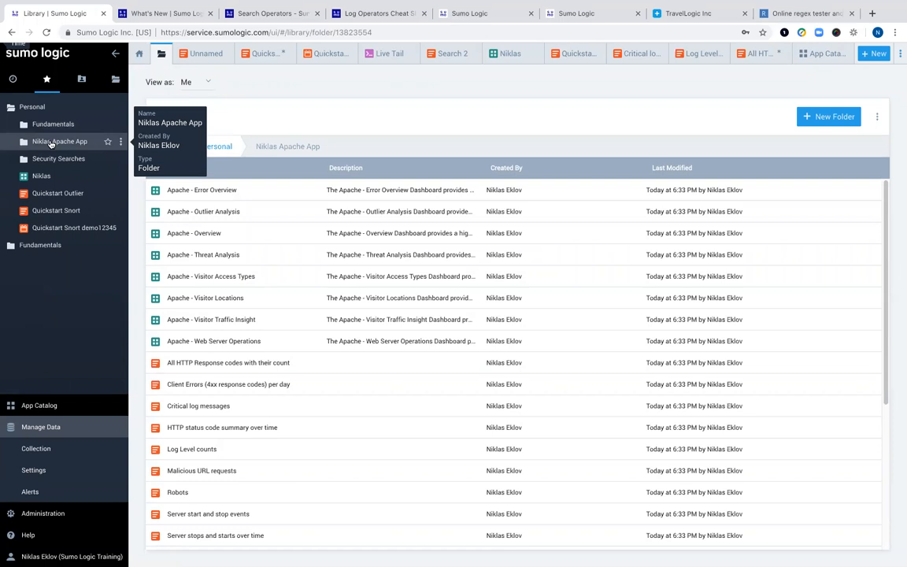
click(51, 144)
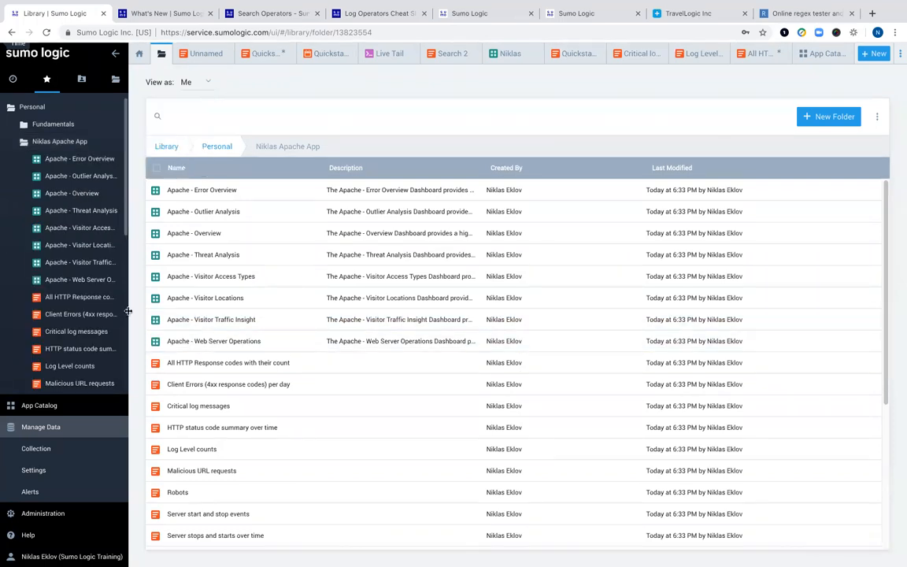
drag(126, 311, 320, 267)
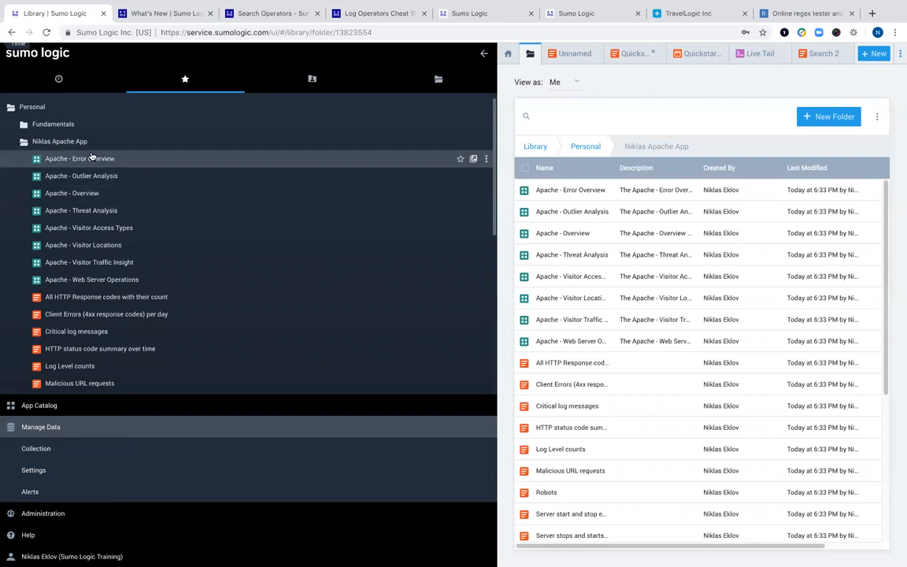
scroll(89, 185, down, 4)
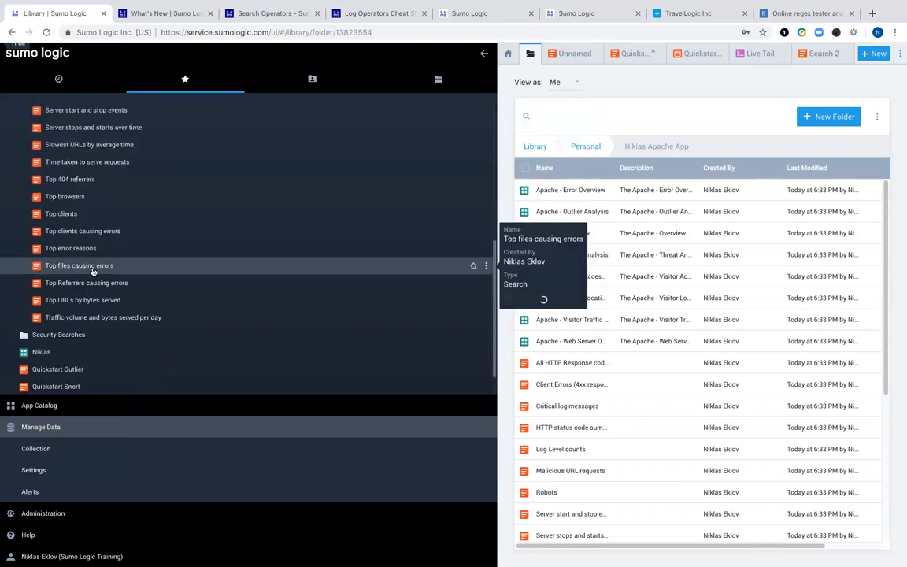
scroll(92, 270, up, 1)
scroll(92, 270, up, 3)
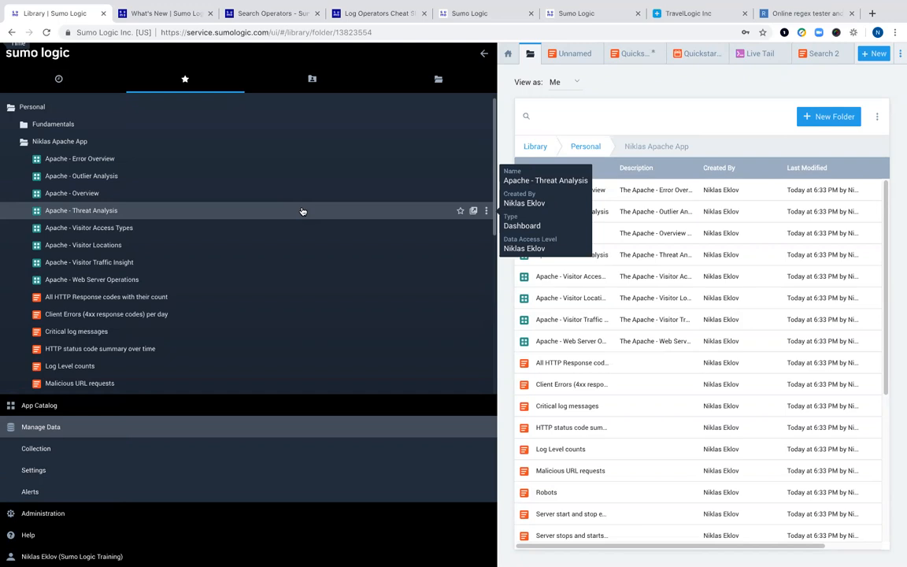
- Open the Apache - Overview dashboard and narrow the library sidebar to give it room
click(50, 197)
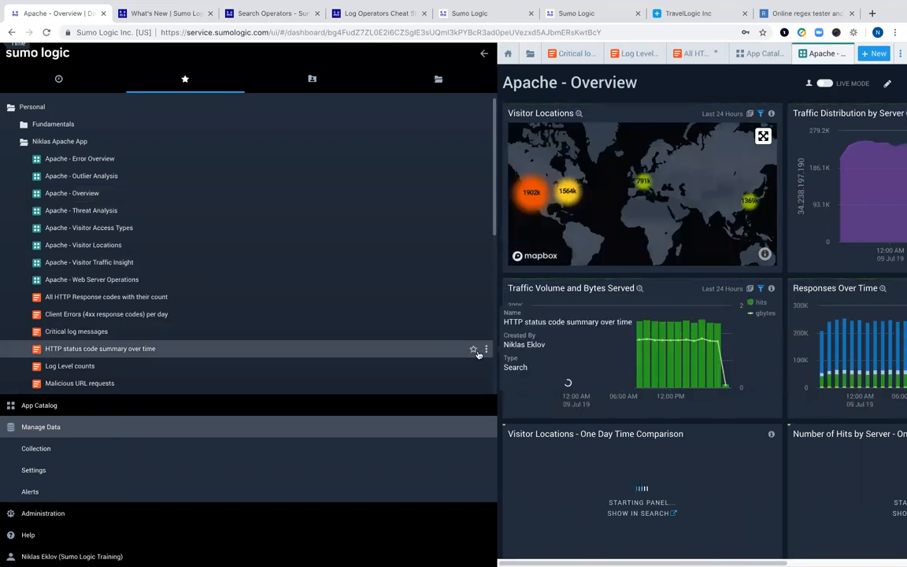
drag(499, 352, 202, 320)
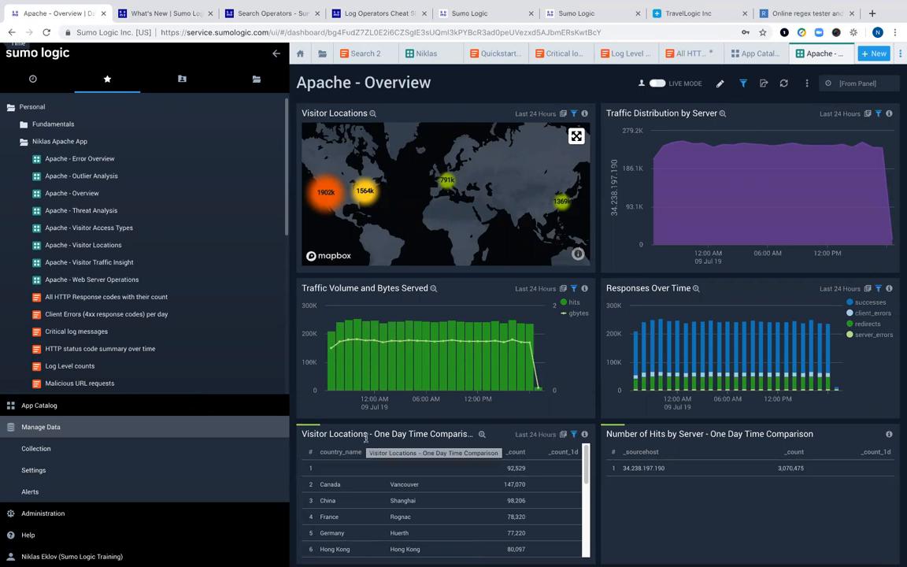
mouse_move(276, 385)
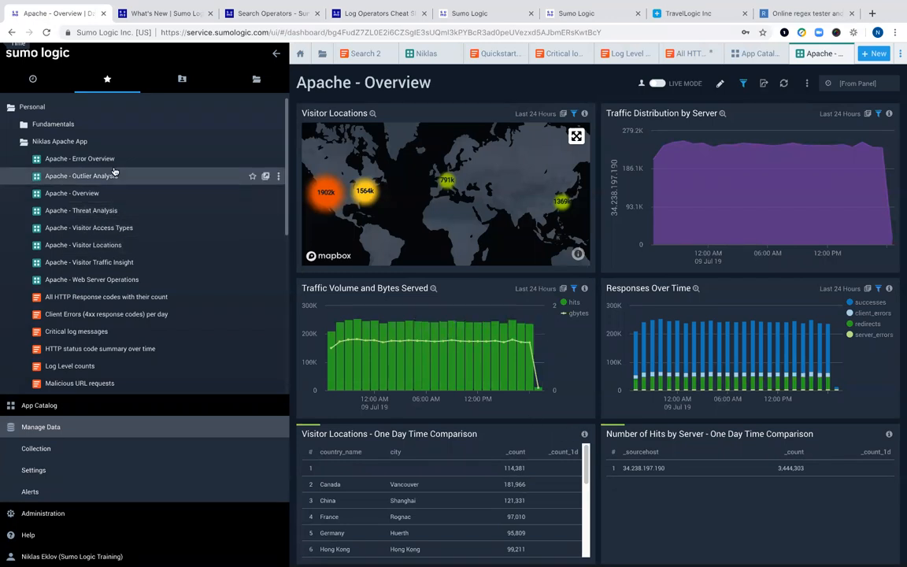
- Open Apache - Visitor Locations and send its Visits by Country panel's query to search
mouse_move(84, 249)
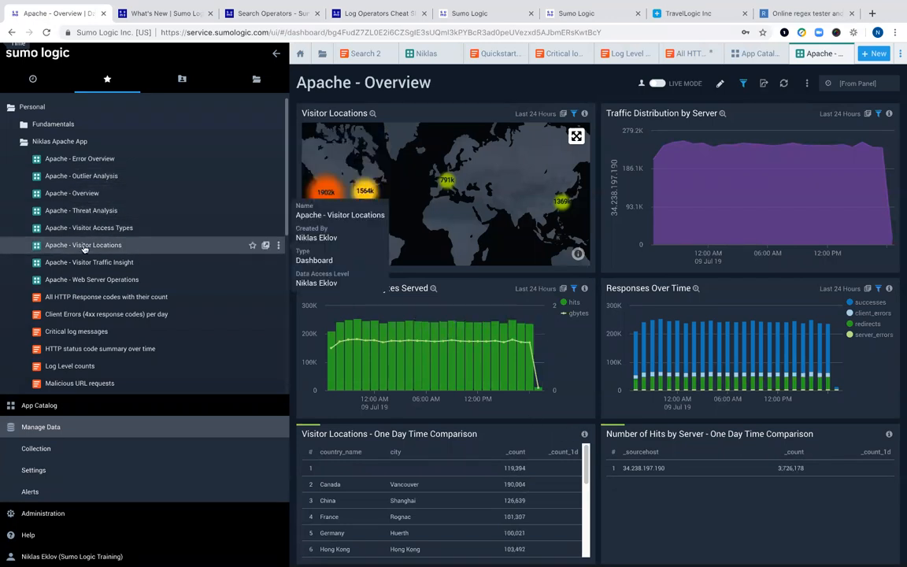
click(84, 246)
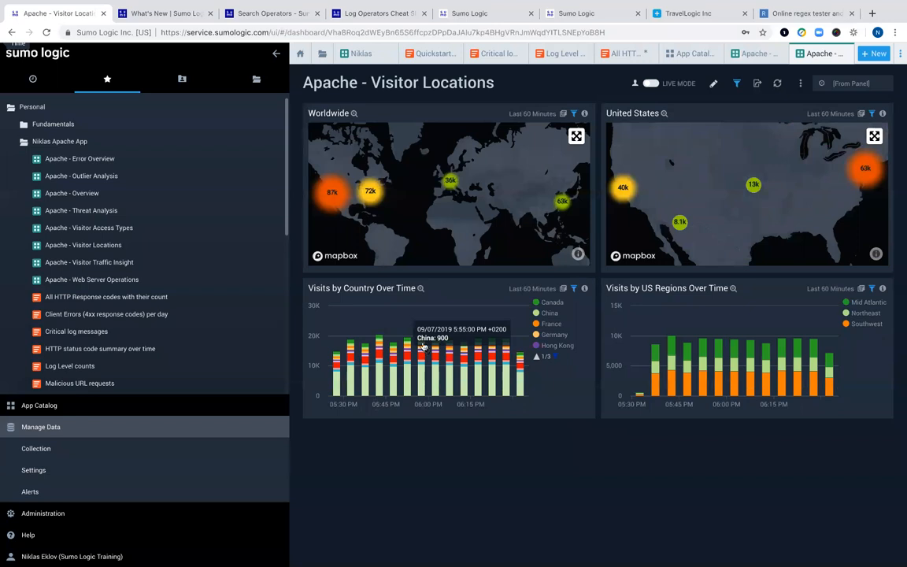
click(562, 289)
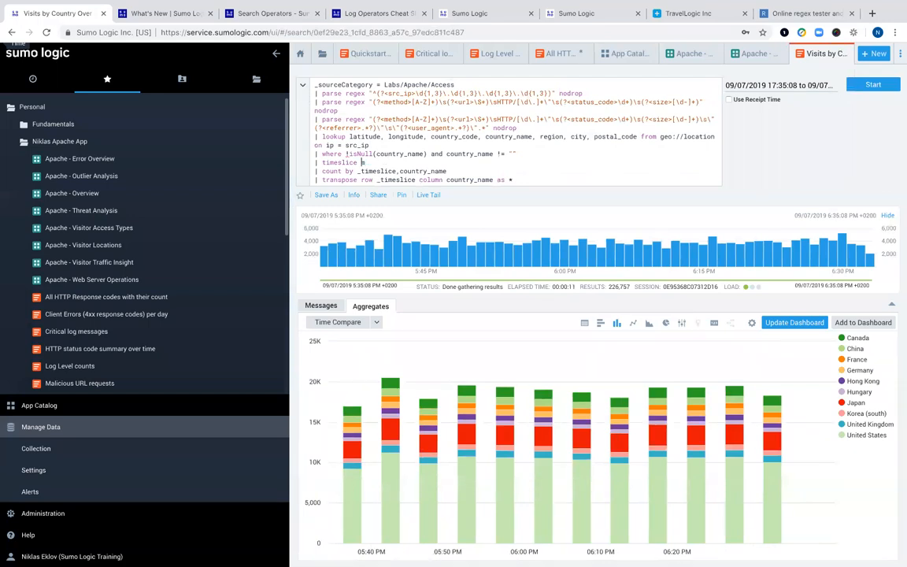
- Change the timeslice to 10m and rerun the Visits by Country search
text(10)
key(Return)
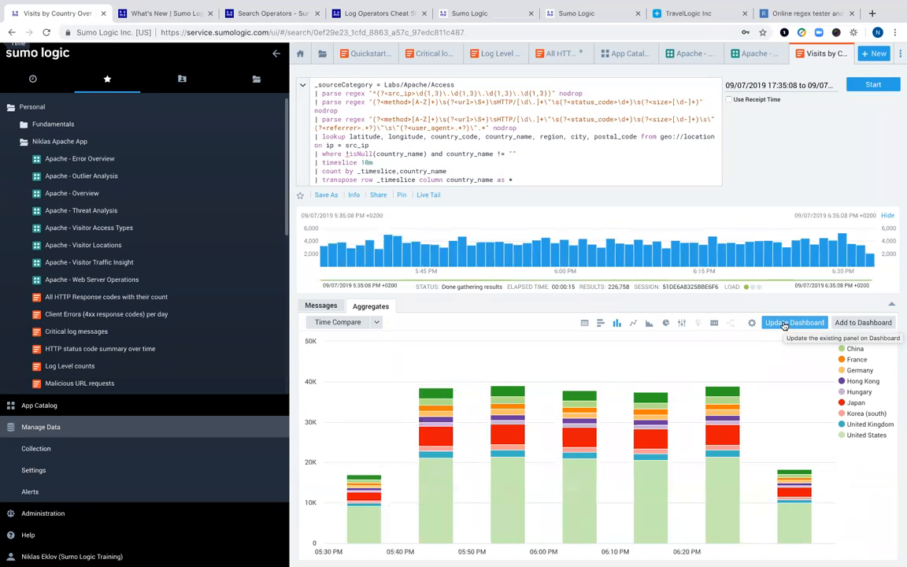
- Add the chart as a 'Visits by Country Over Time' panel to the user's own dashboard
click(864, 324)
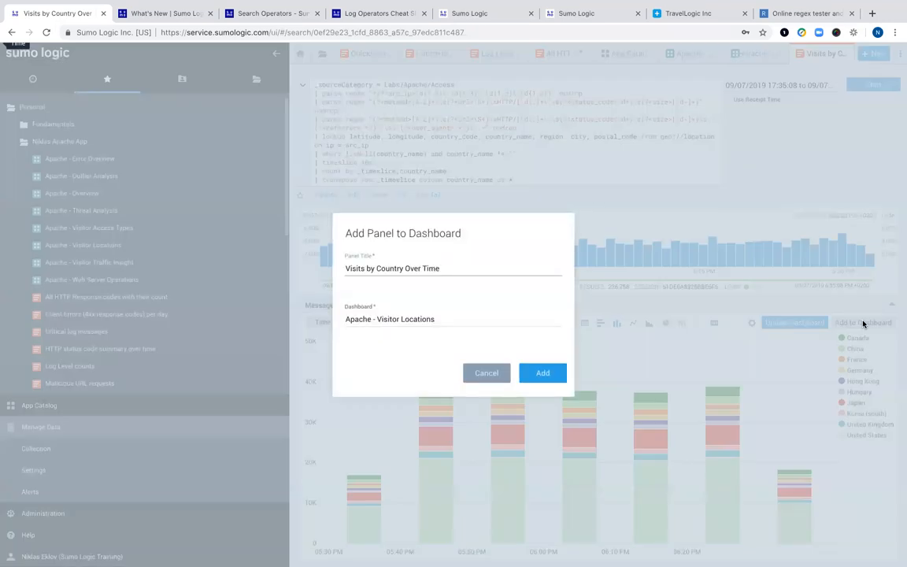
click(446, 315)
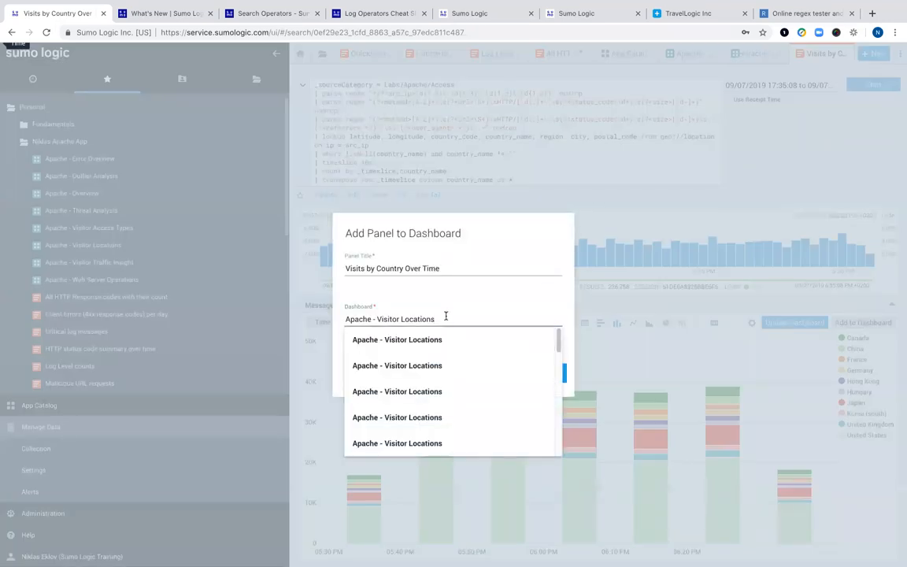
triple_click(448, 315)
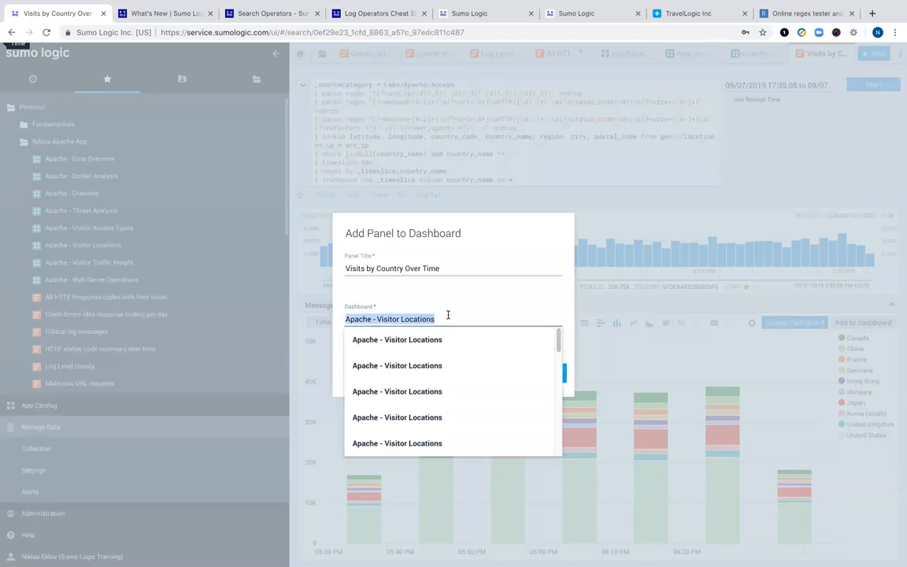
text(niklas)
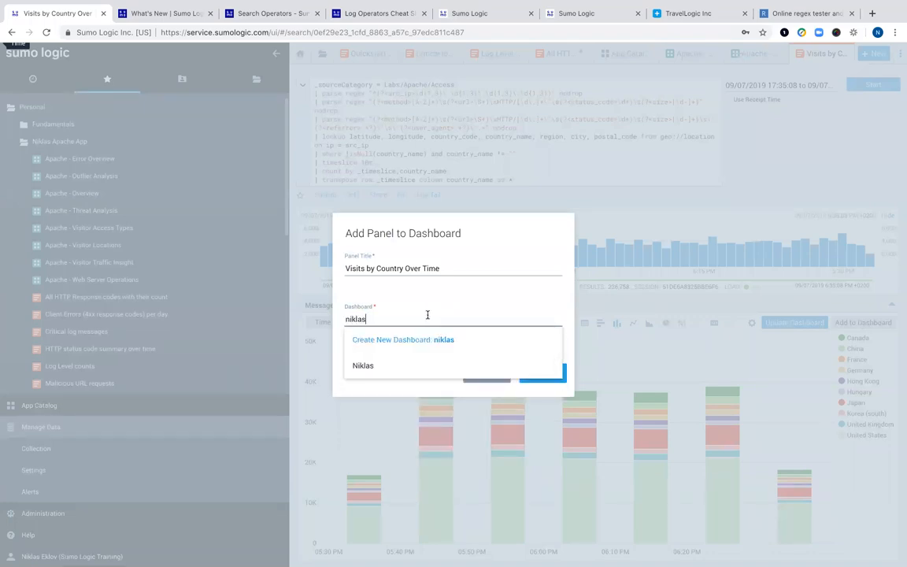
click(361, 369)
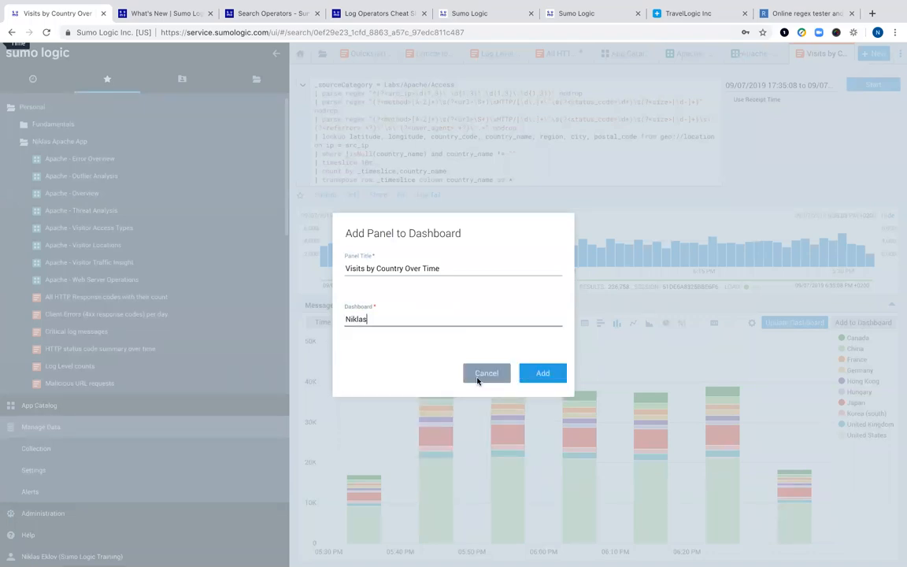
click(539, 375)
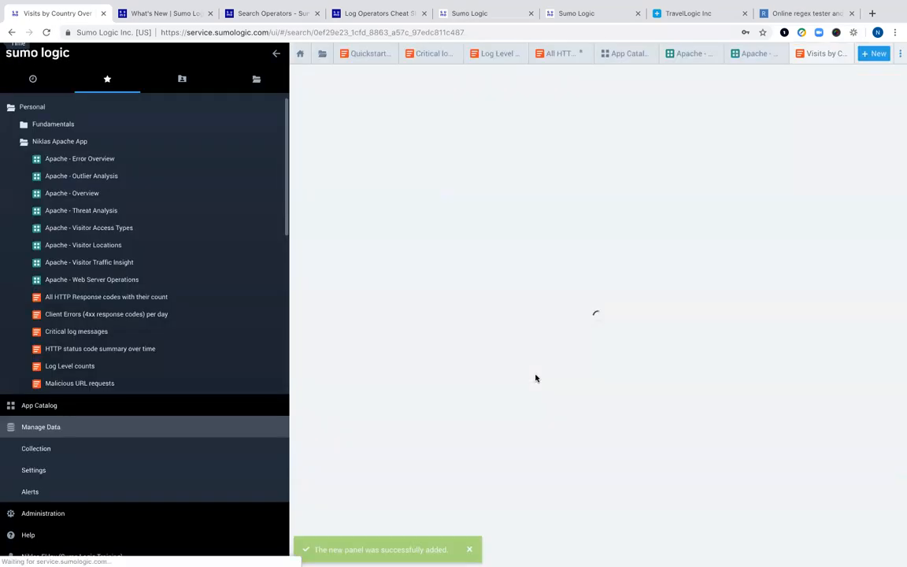
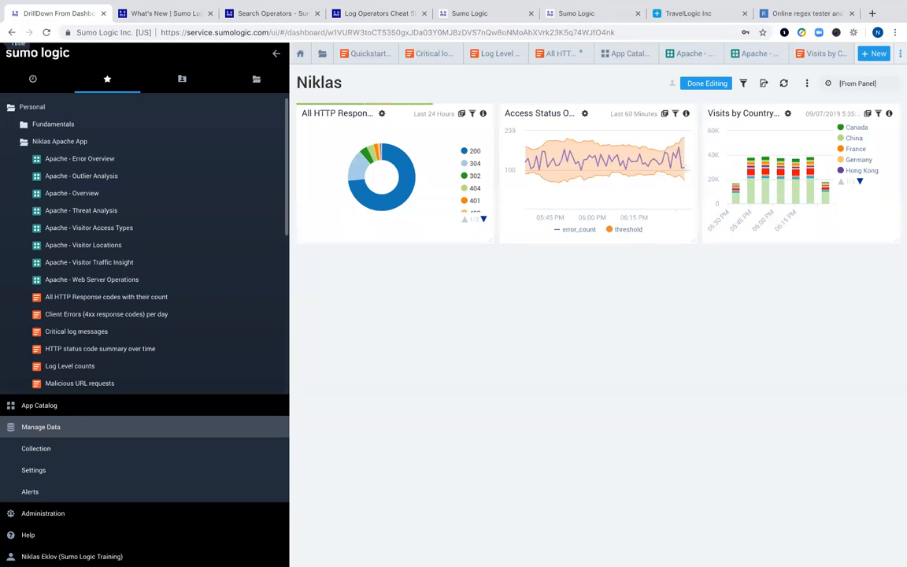
- Leave the Niklas dashboard for the Home page listing recent dashboards and searches
click(299, 53)
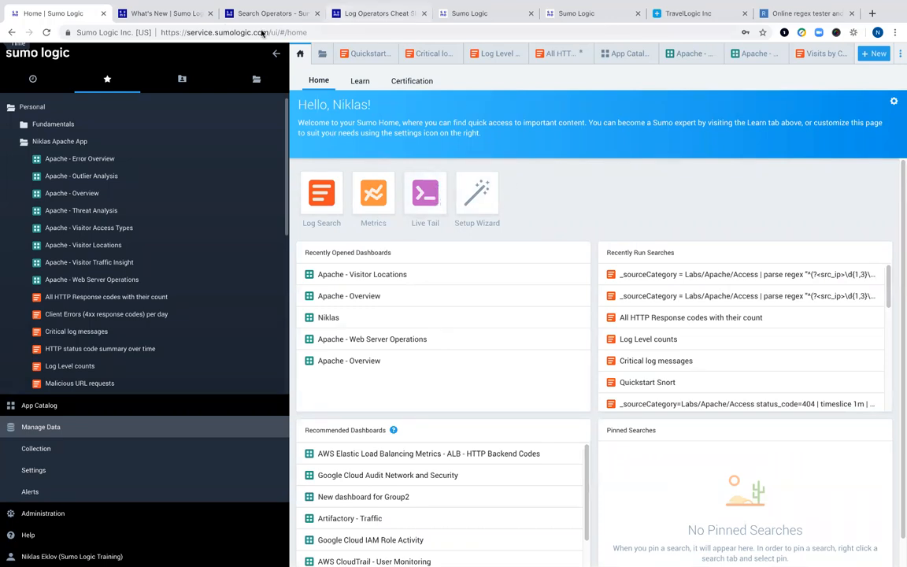
- View the Learn tutorials and Certification exam cards, then open the Using Sumo Logic Tutorial help page
click(344, 82)
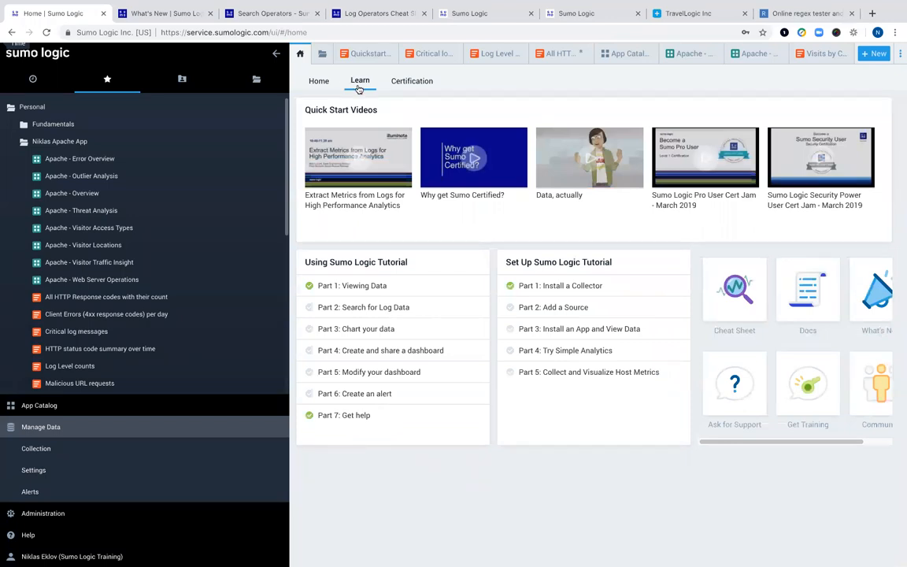
click(409, 82)
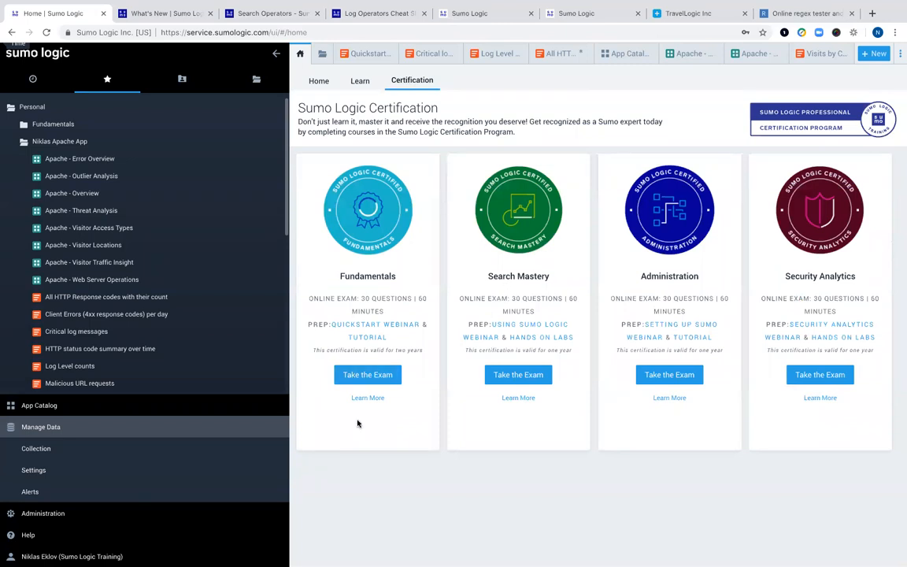
click(361, 340)
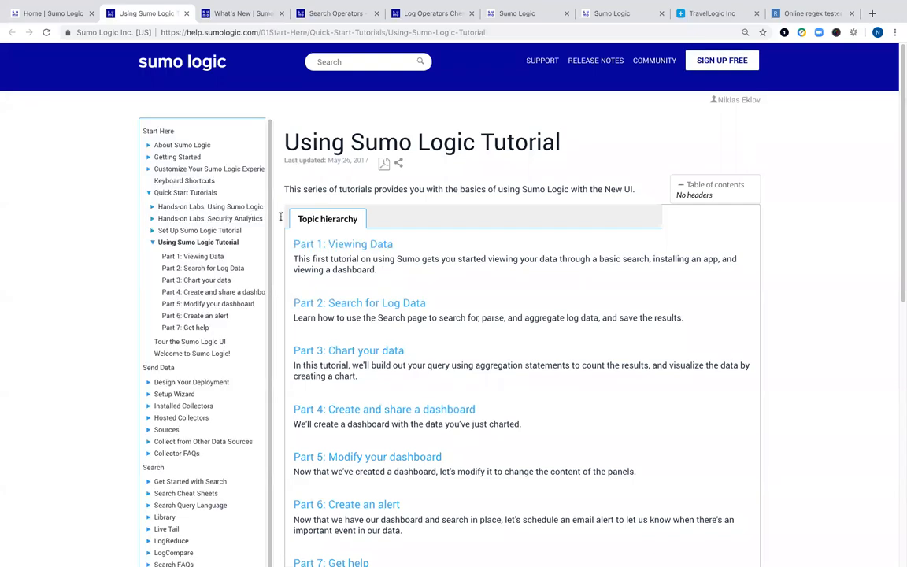
- Open 'Part 1: Viewing Data' and read through its sign-in, shared dashboards and Apache app sections
click(328, 243)
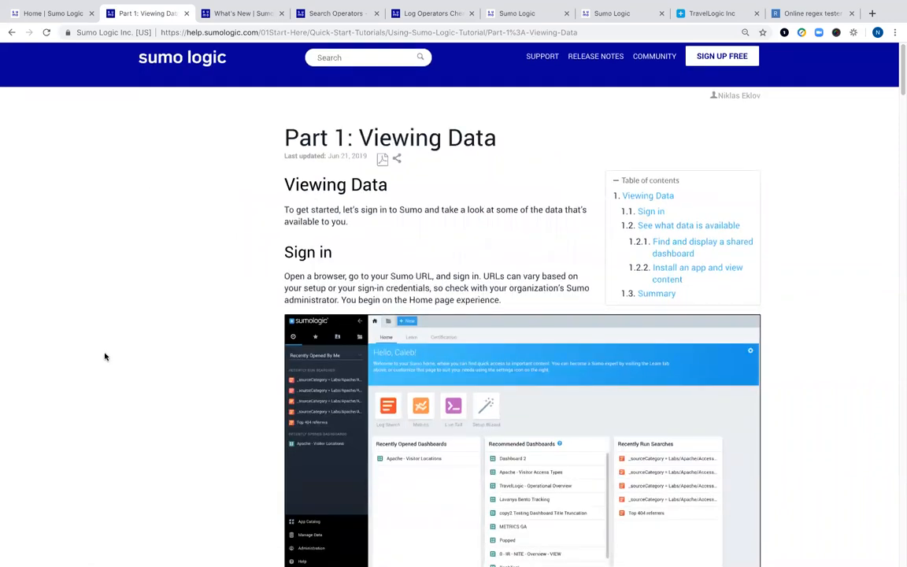
scroll(100, 358, down, 15)
scroll(101, 364, down, 10)
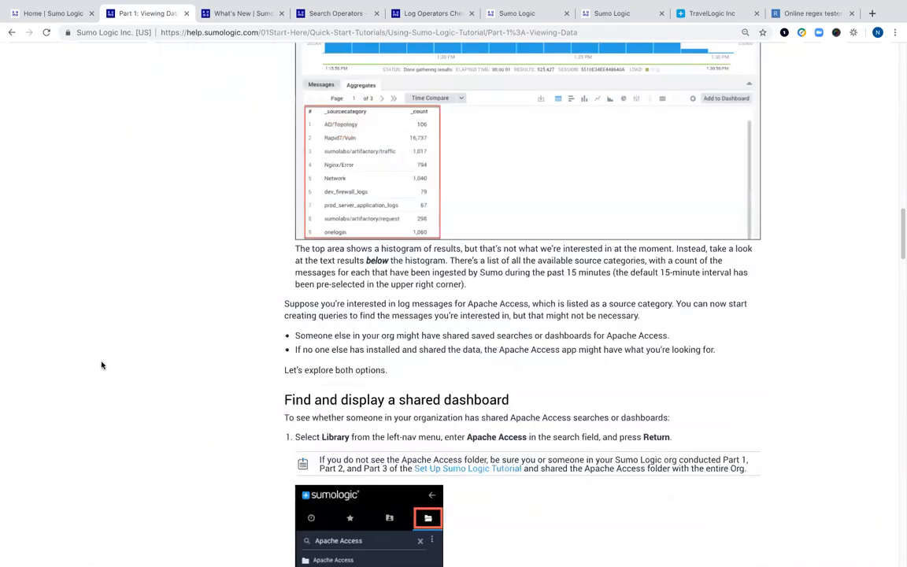
scroll(100, 365, down, 12)
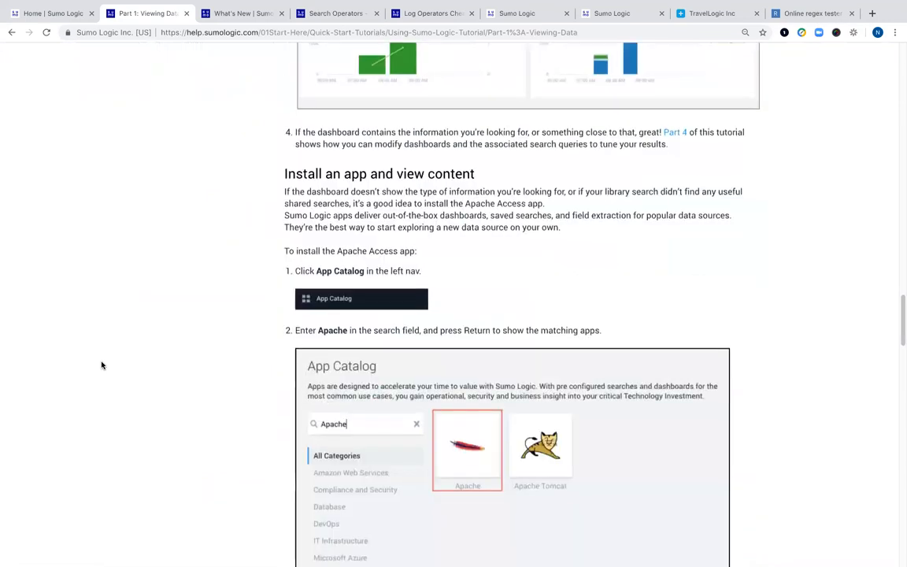
scroll(101, 364, down, 12)
scroll(101, 365, up, 20)
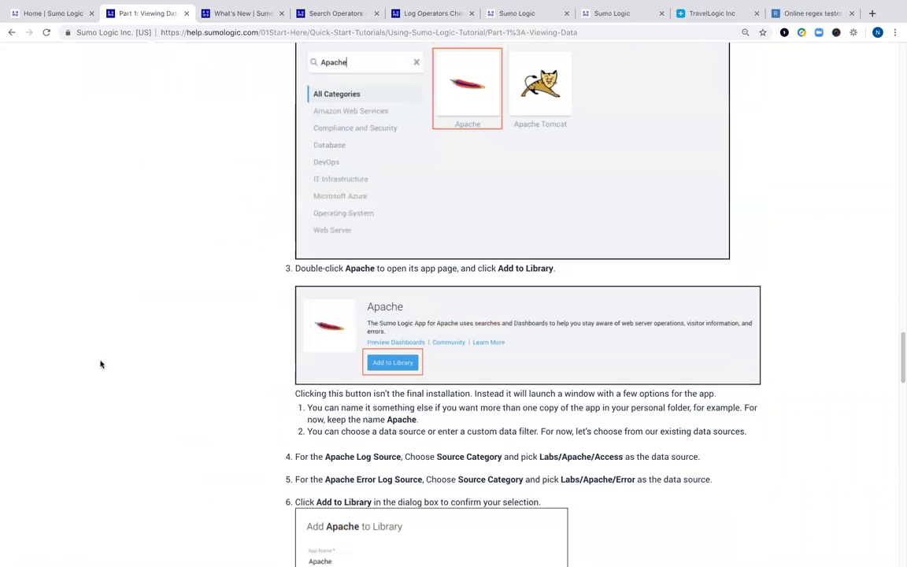
scroll(102, 362, up, 5)
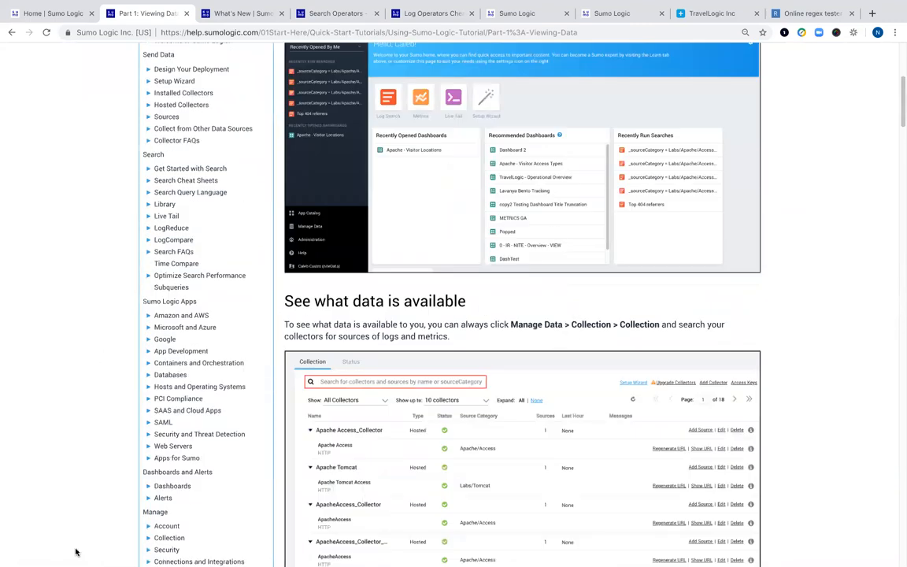
mouse_move(64, 560)
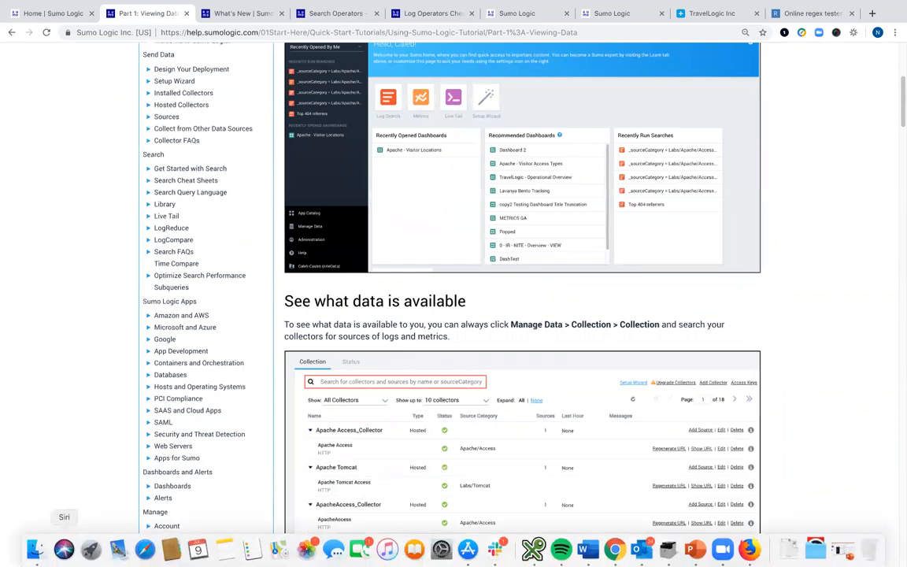